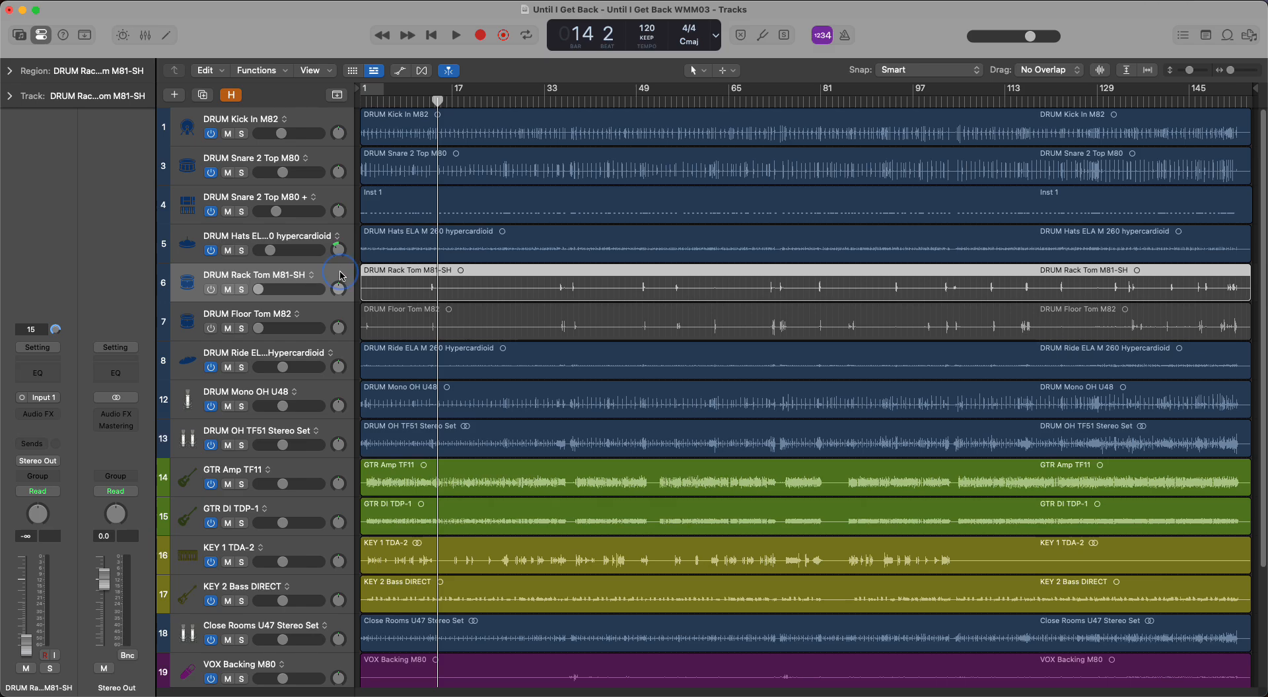
pyautogui.click(335, 319)
pyautogui.click(334, 272)
pyautogui.click(334, 310)
pyautogui.click(335, 276)
pyautogui.click(332, 322)
pyautogui.click(337, 273)
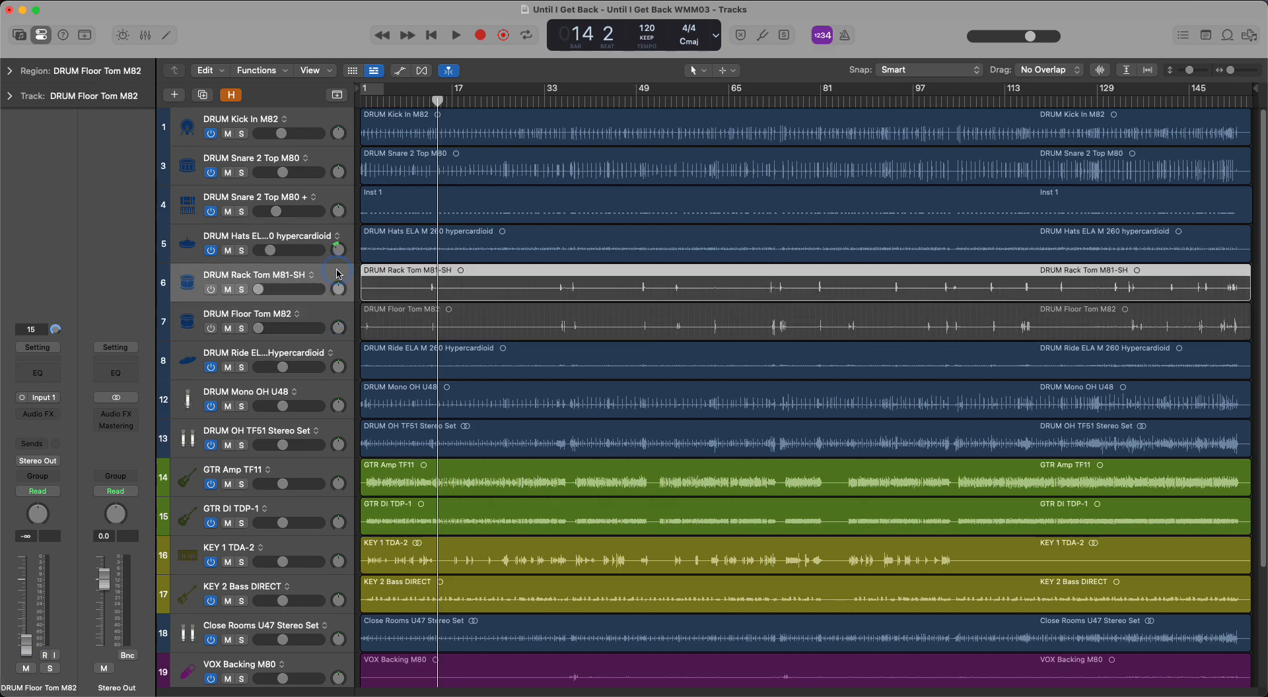
pyautogui.click(340, 308)
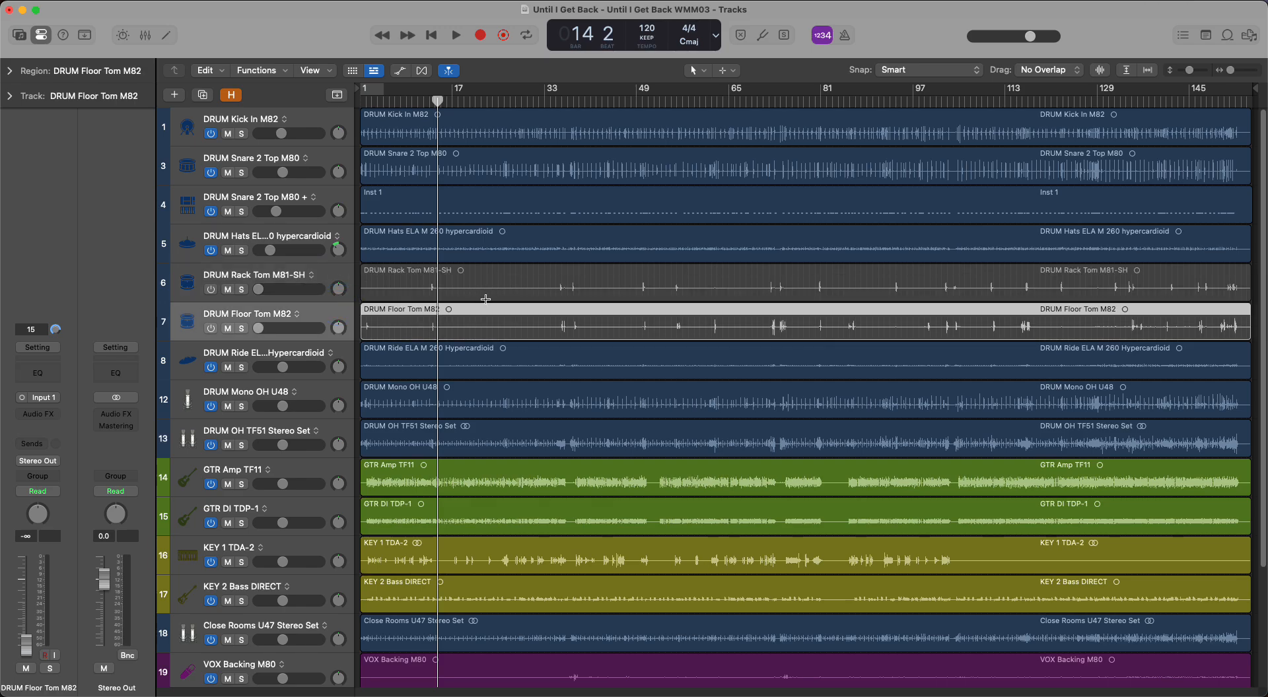
# - Solo the DRUM Rack Tom M81-SH track and set a cycle range from bar 12 to about bar 16 around its first tom hit
pyautogui.click(337, 276)
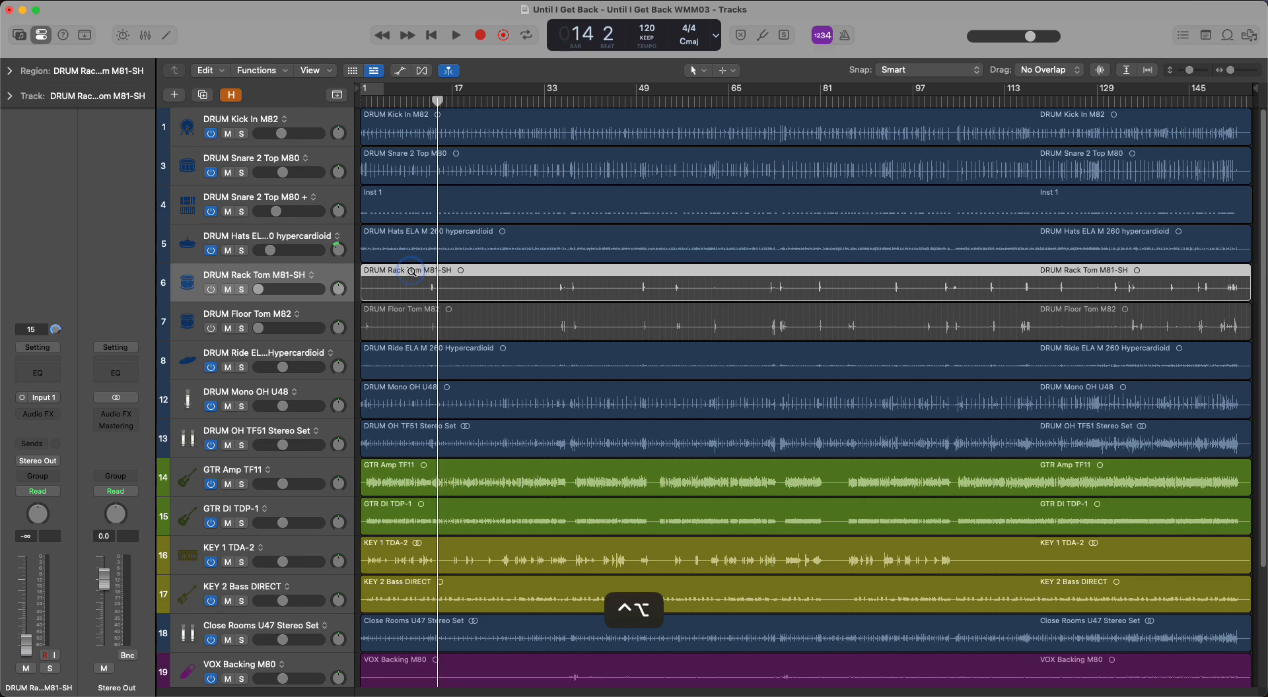
pyautogui.moveTo(474, 303); pyautogui.dragTo(478, 307)
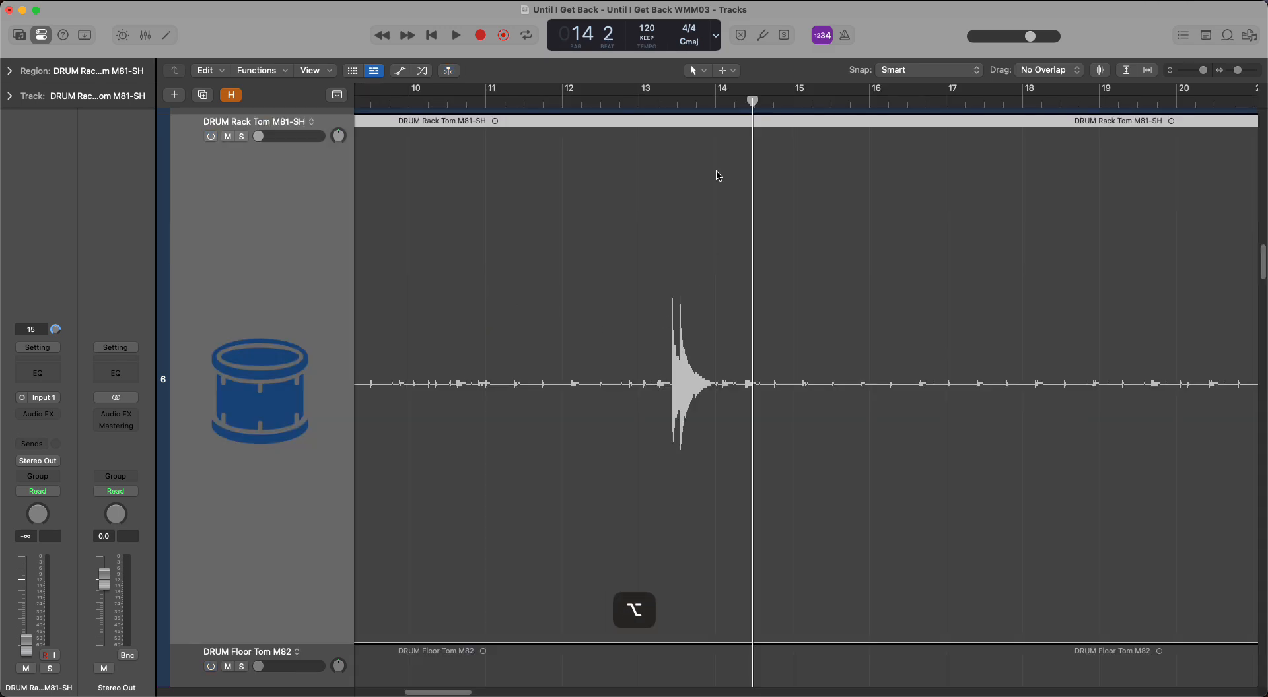
pyautogui.click(624, 101)
pyautogui.click(241, 136)
pyautogui.moveTo(412, 93); pyautogui.dragTo(830, 95)
pyautogui.press('space')
pyautogui.moveTo(412, 92); pyautogui.dragTo(562, 109)
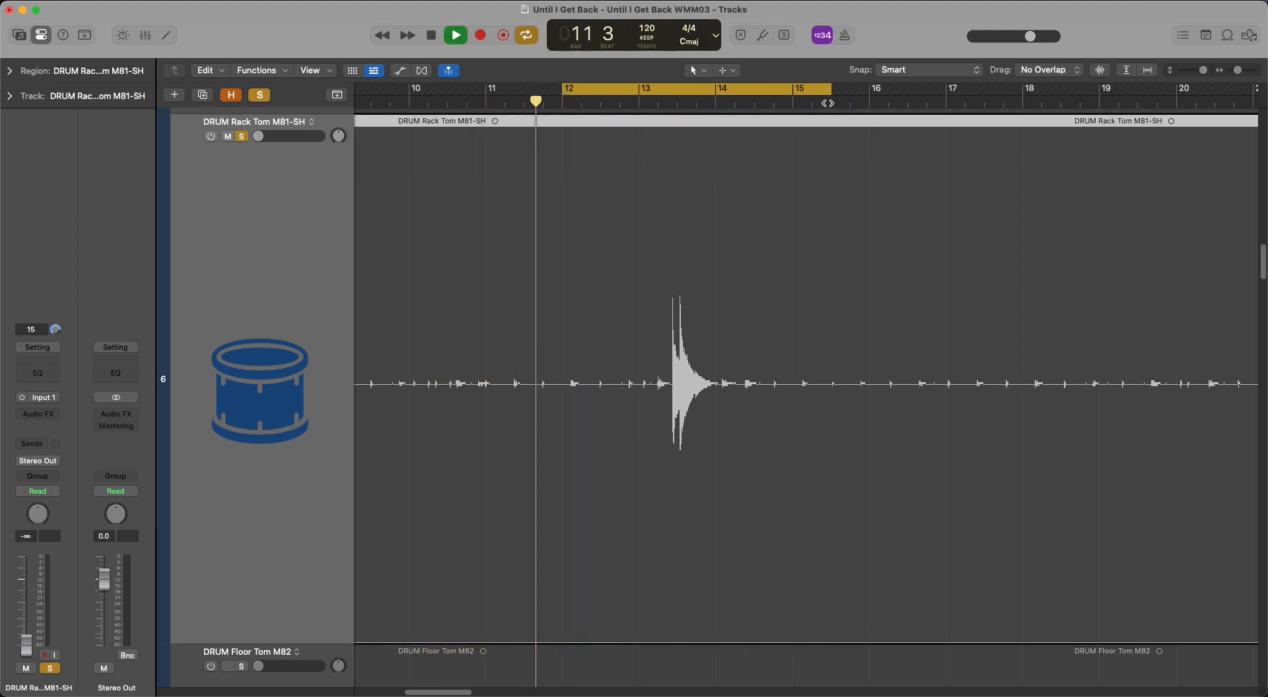
pyautogui.moveTo(830, 96); pyautogui.dragTo(888, 100)
pyautogui.press('space')
# - Switch on the rack tom track and raise its volume fader to 0.0 dB while auditioning the cycle
pyautogui.click(211, 136)
pyautogui.press('space')
pyautogui.click(614, 101)
pyautogui.press('space')
pyautogui.moveTo(259, 136); pyautogui.dragTo(274, 136)
pyautogui.press('space')
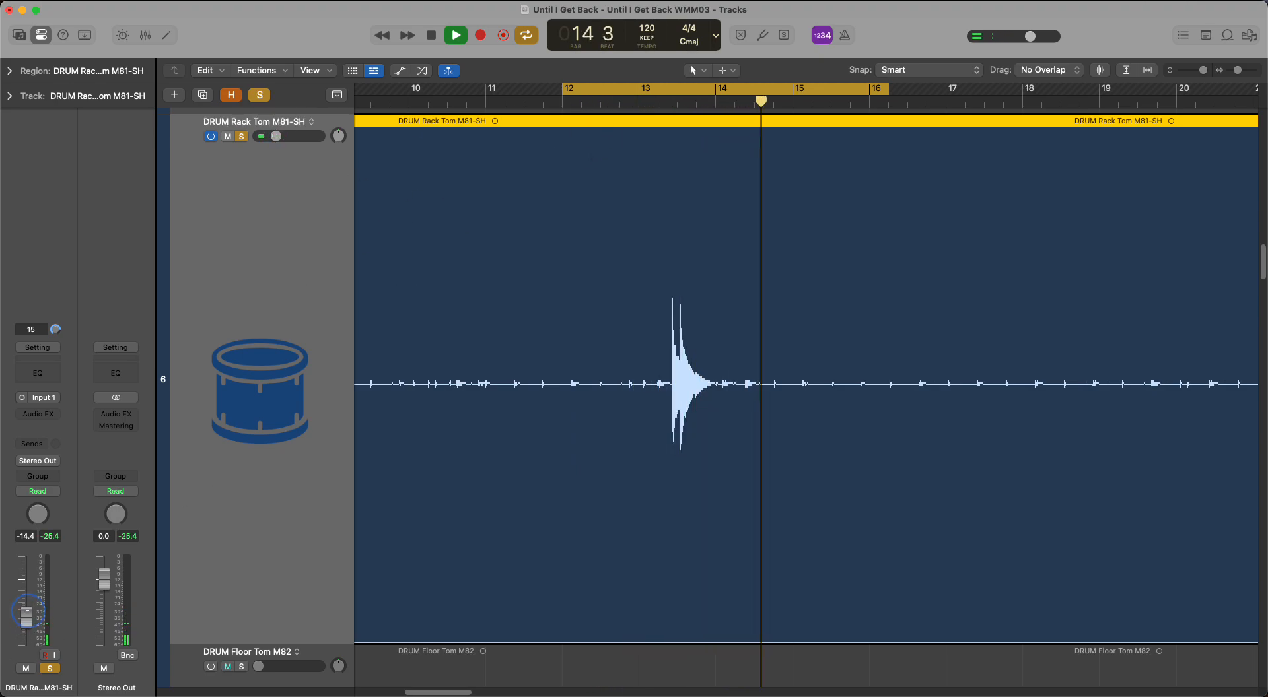
pyautogui.moveTo(27, 619); pyautogui.dragTo(45, 542)
pyautogui.press('space')
# - Play the start of the cycle to hear the bleed on the ungated rack tom track
pyautogui.click(782, 102)
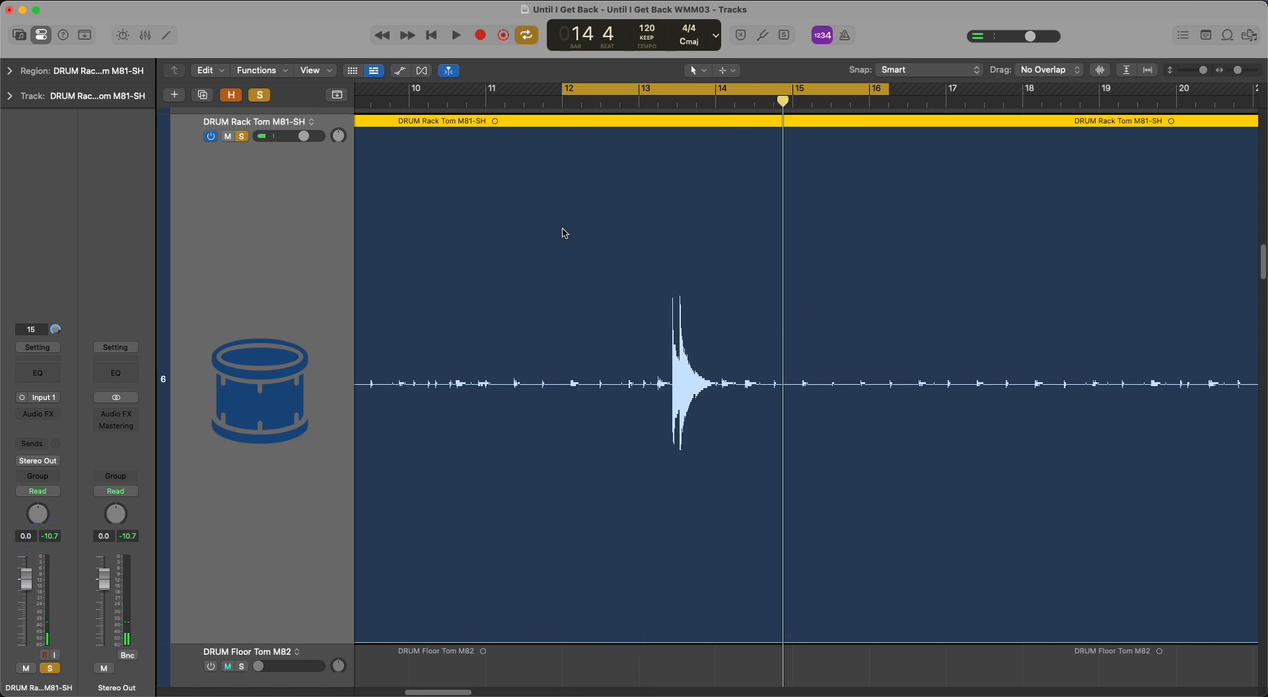
pyautogui.press('space')
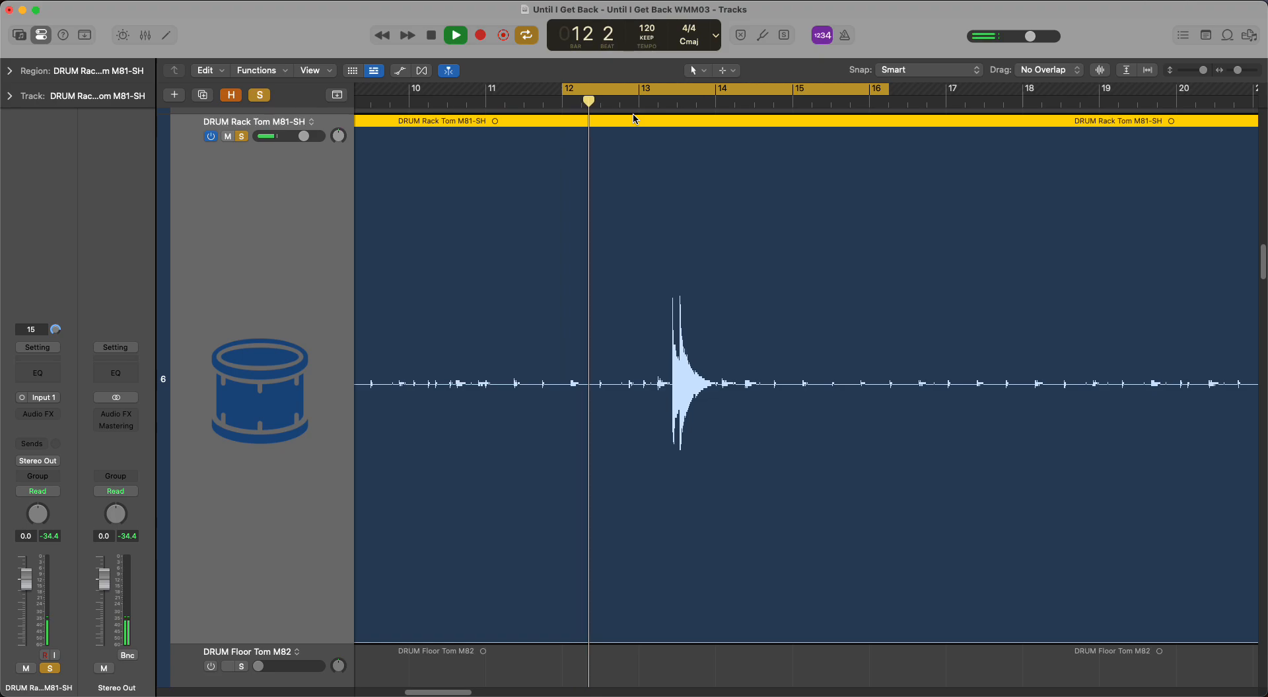
pyautogui.press('space')
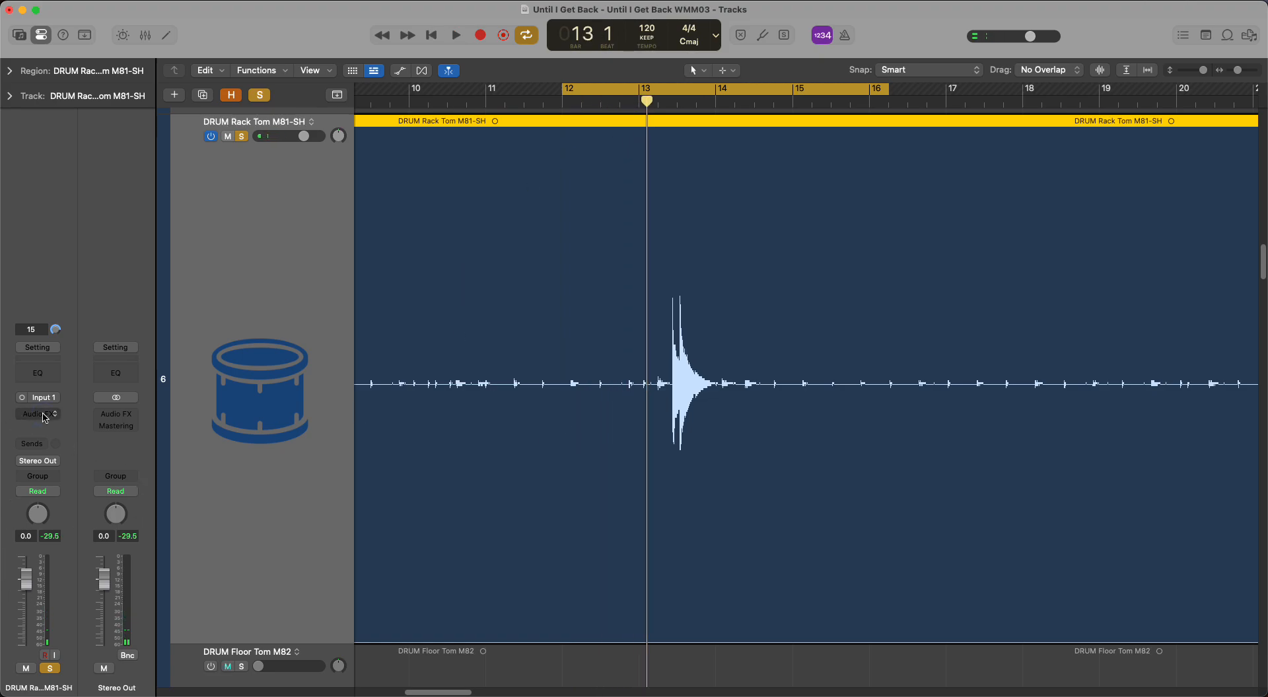
# - Insert a mono Noise Gate from the Logic Dynamics plug-ins on the rack tom track
pyautogui.click(45, 415)
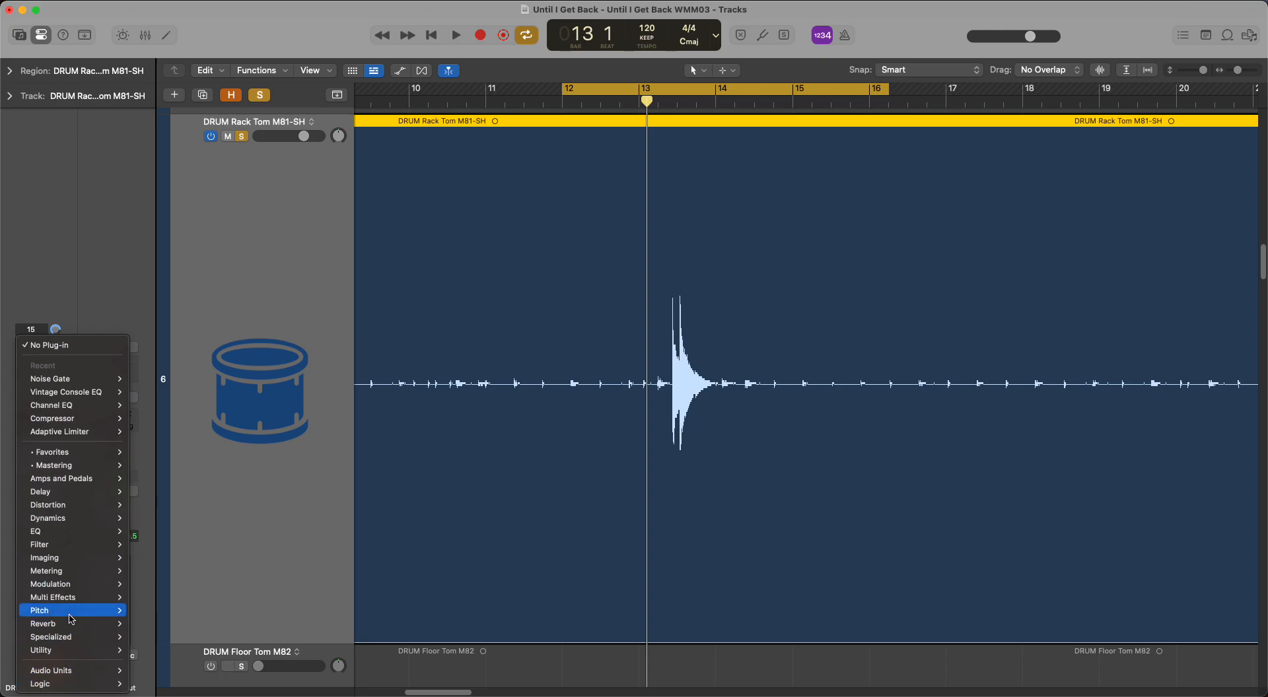
pyautogui.moveTo(70, 517)
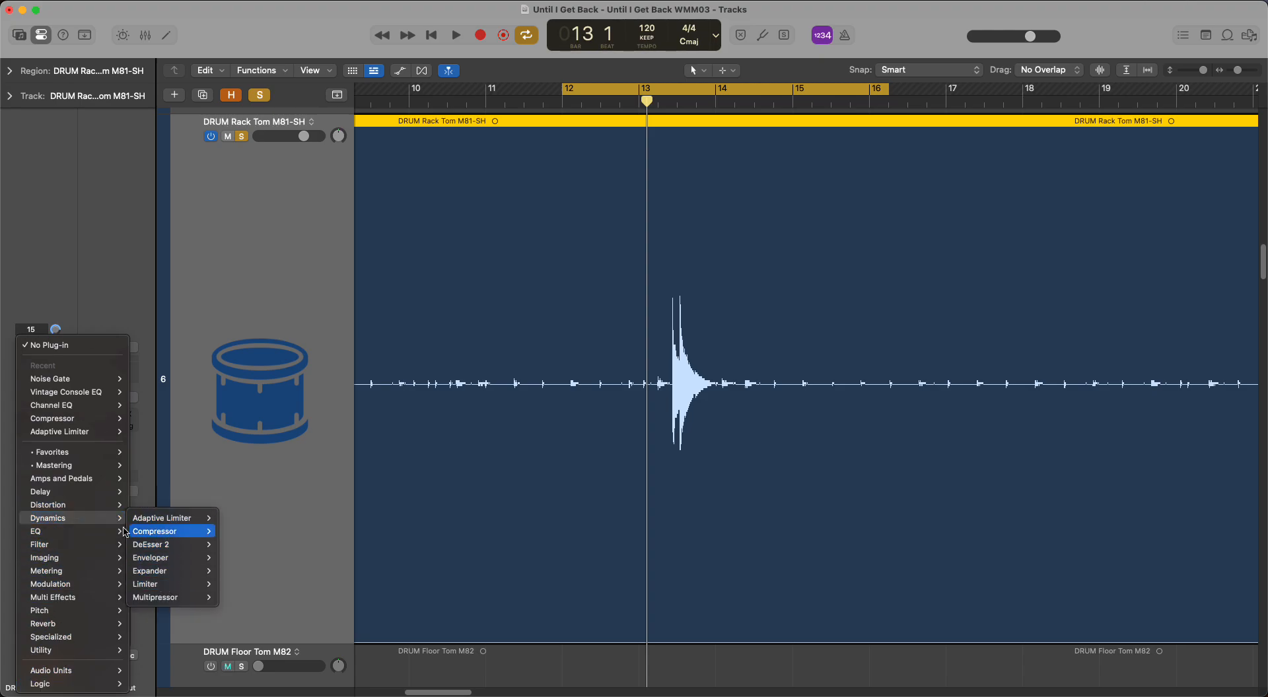
pyautogui.moveTo(73, 687)
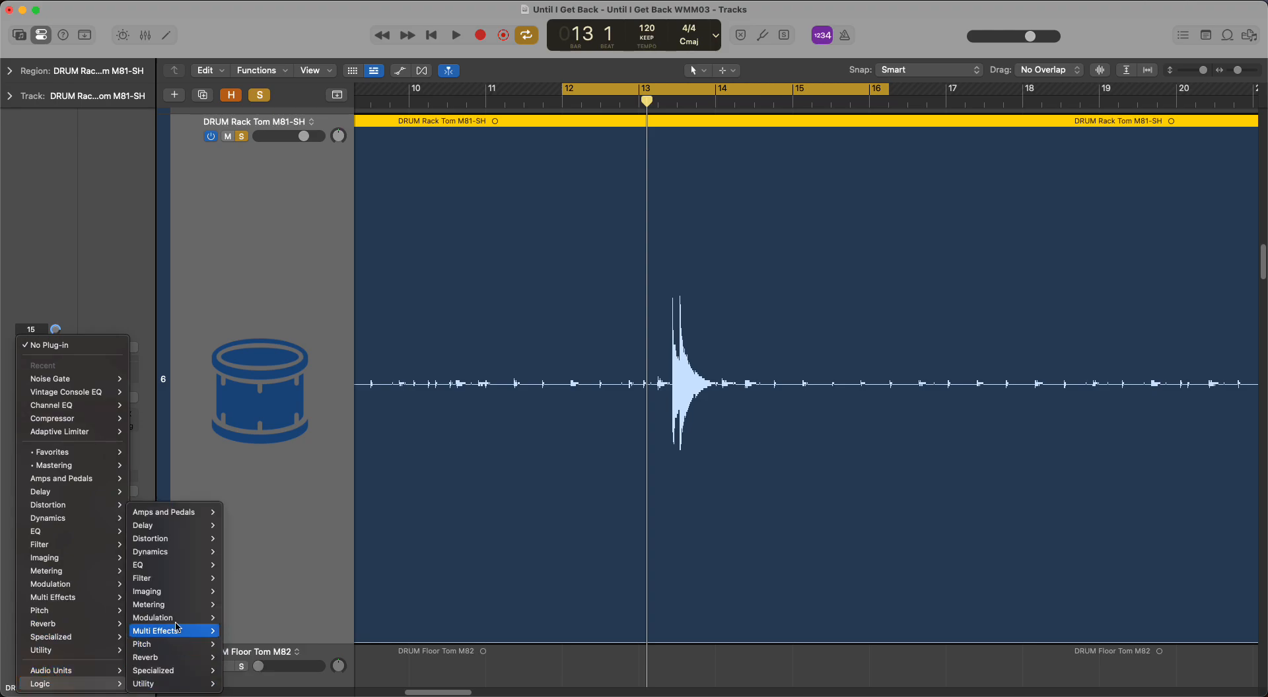
pyautogui.moveTo(183, 553)
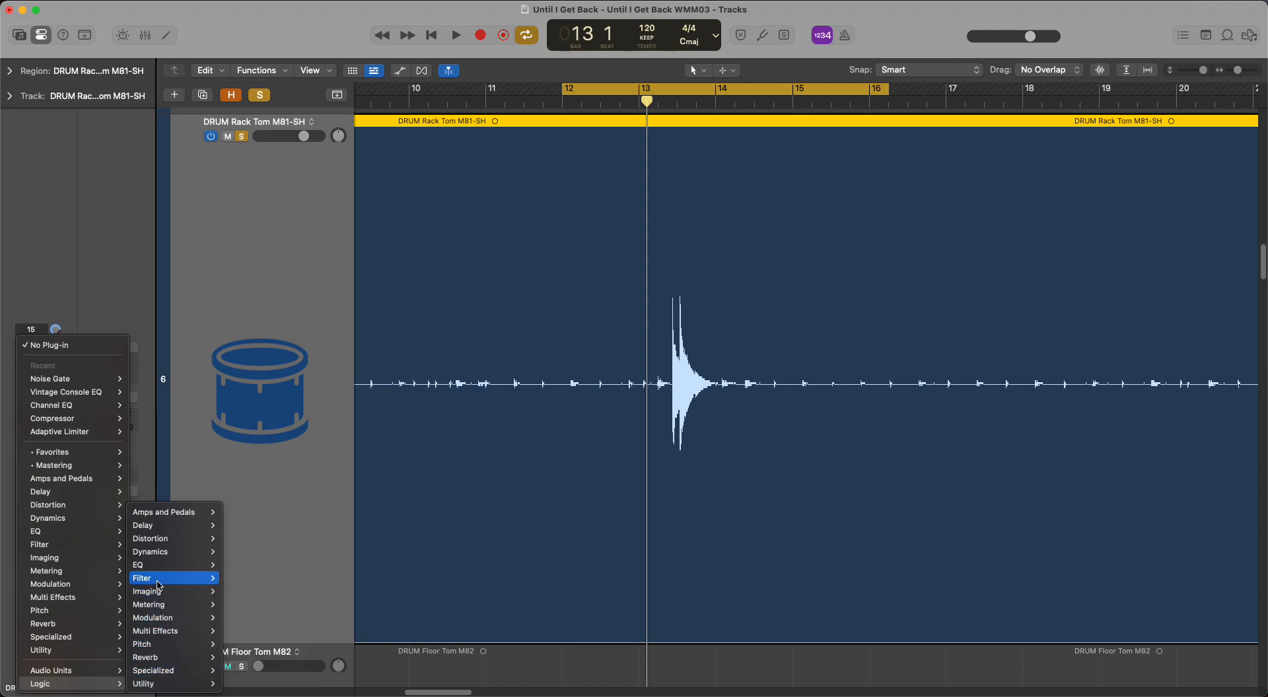
pyautogui.moveTo(257, 645)
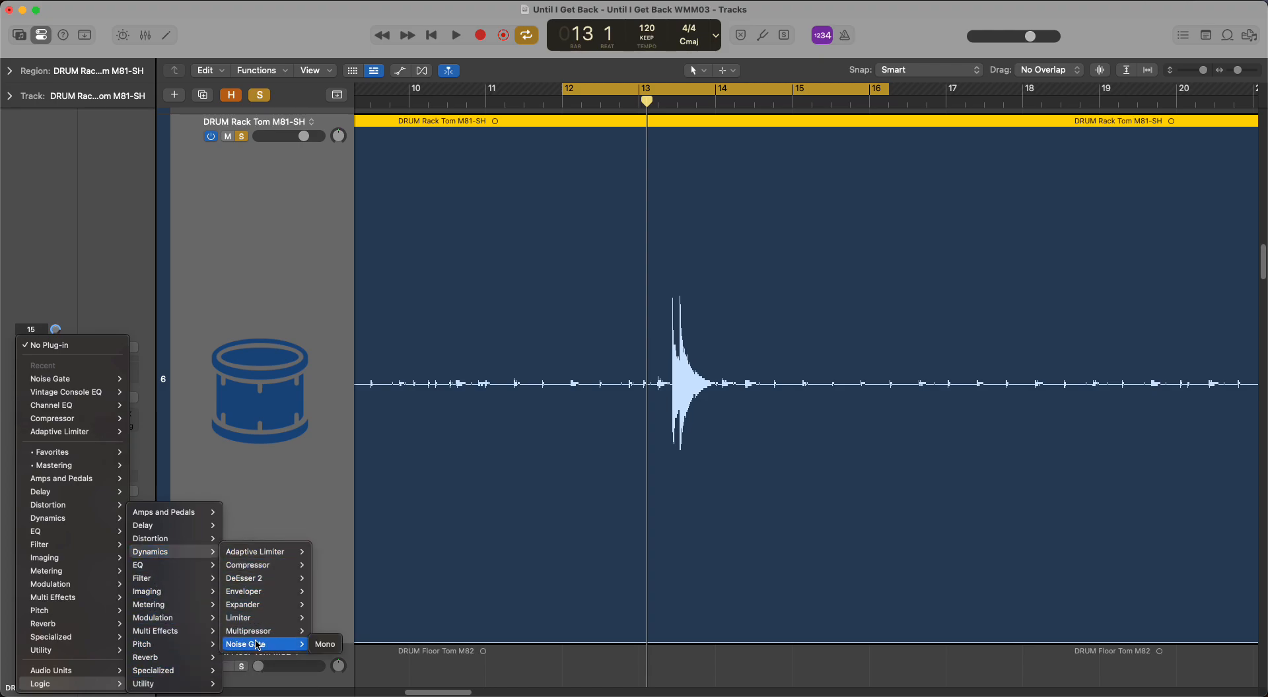
pyautogui.click(326, 644)
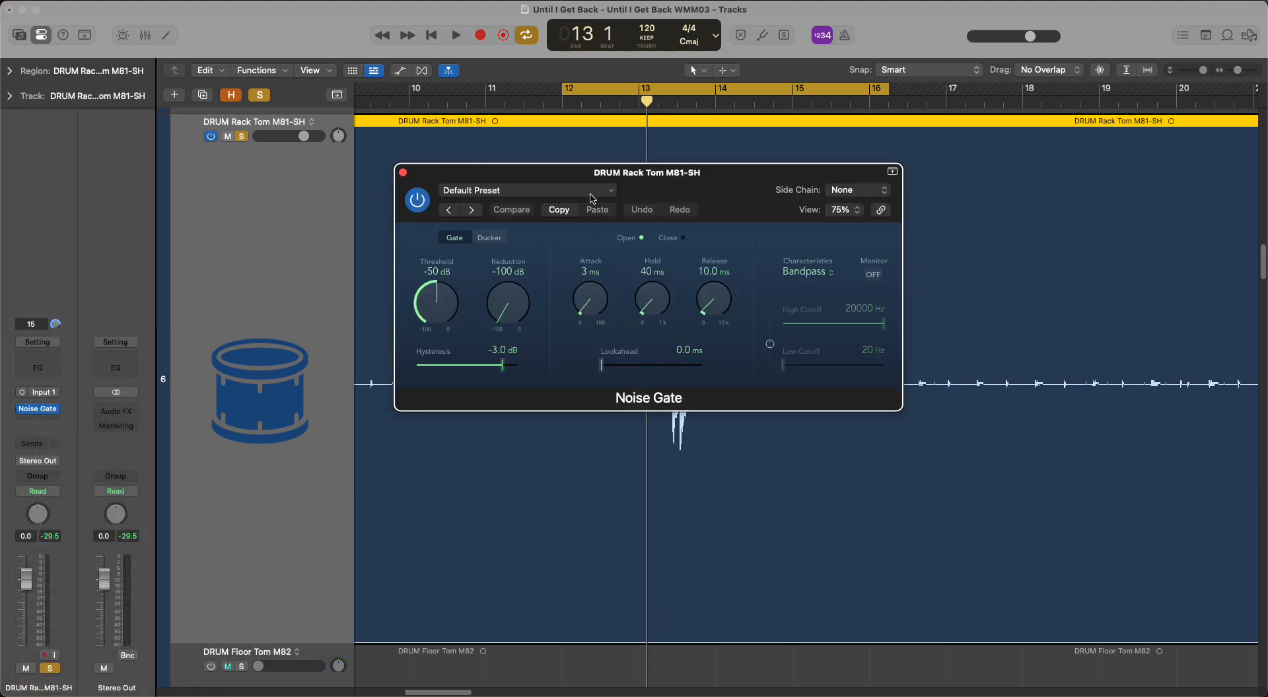
pyautogui.moveTo(667, 195); pyautogui.dragTo(678, 311)
# - Lower the rack tom's fader to about -19.5 dB during cycle playback and reset it to 0.0 dB
pyautogui.press('space')
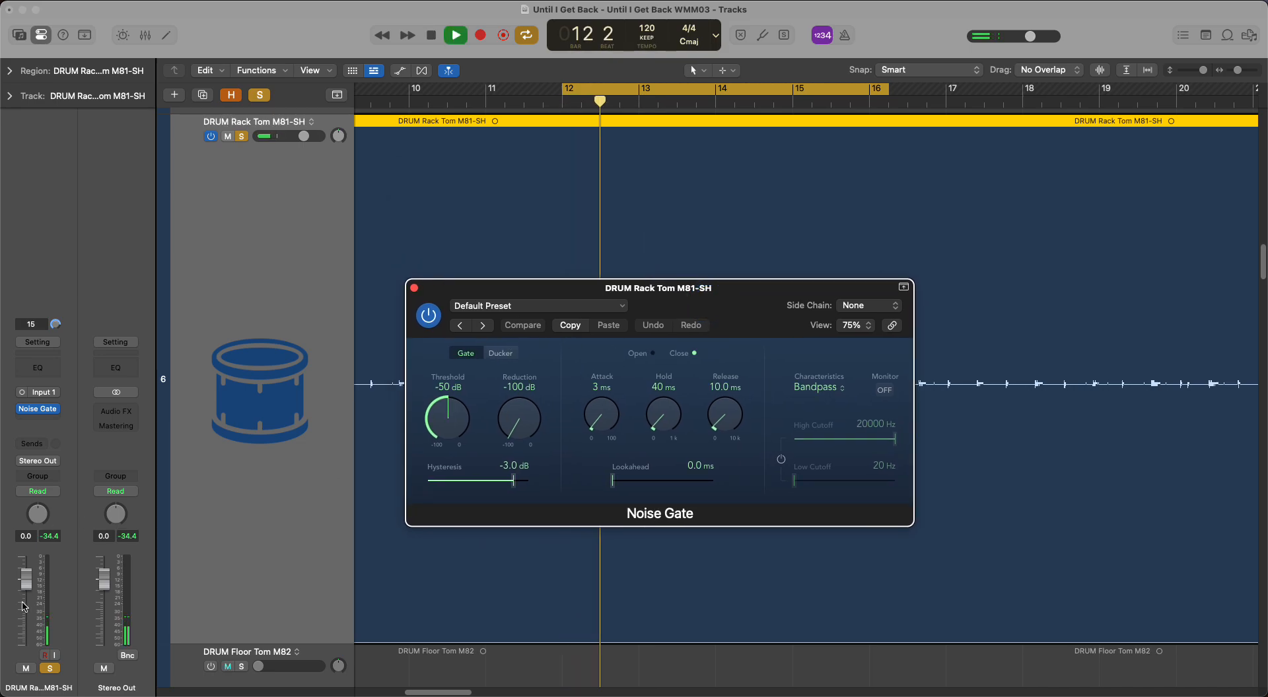
pyautogui.moveTo(27, 581); pyautogui.dragTo(27, 624)
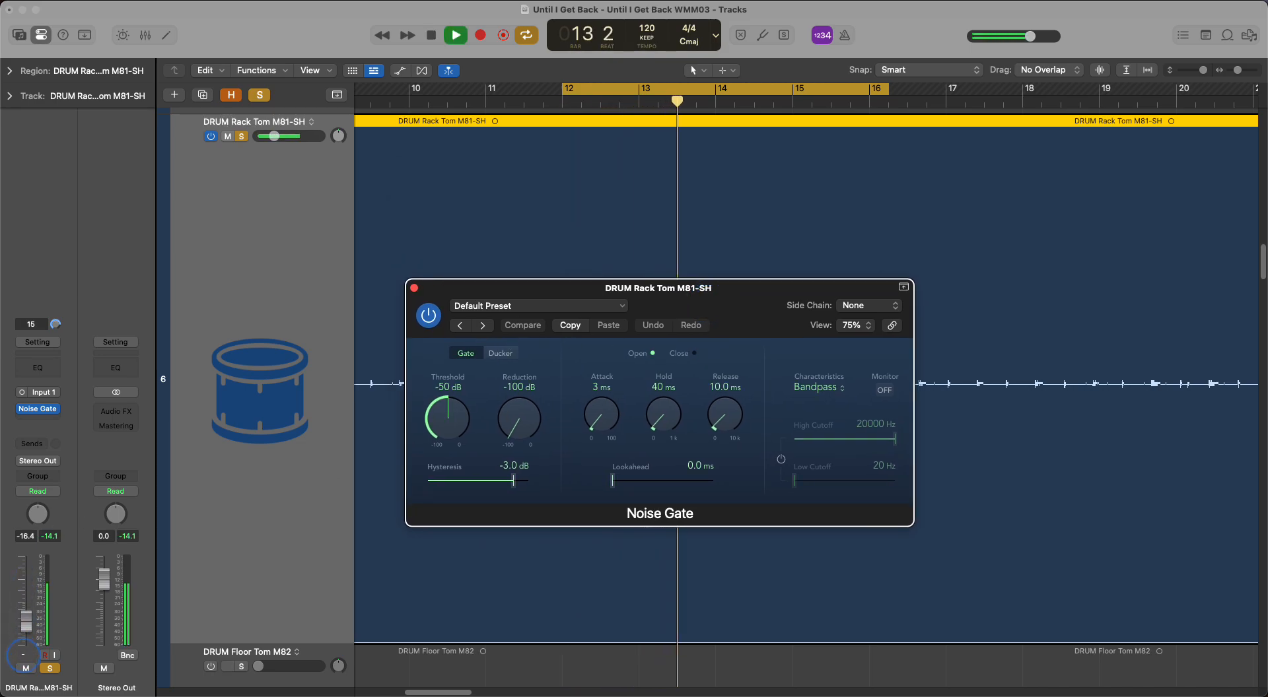
pyautogui.click(322, 502)
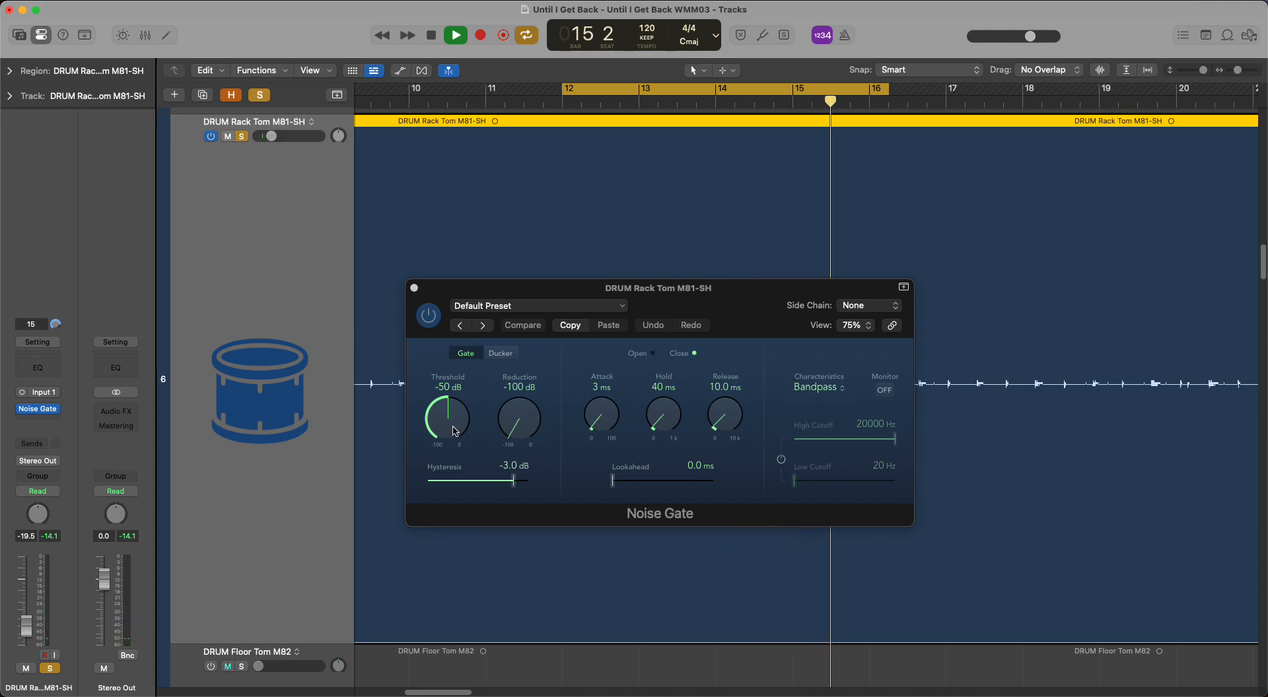
pyautogui.moveTo(747, 302); pyautogui.dragTo(677, 259)
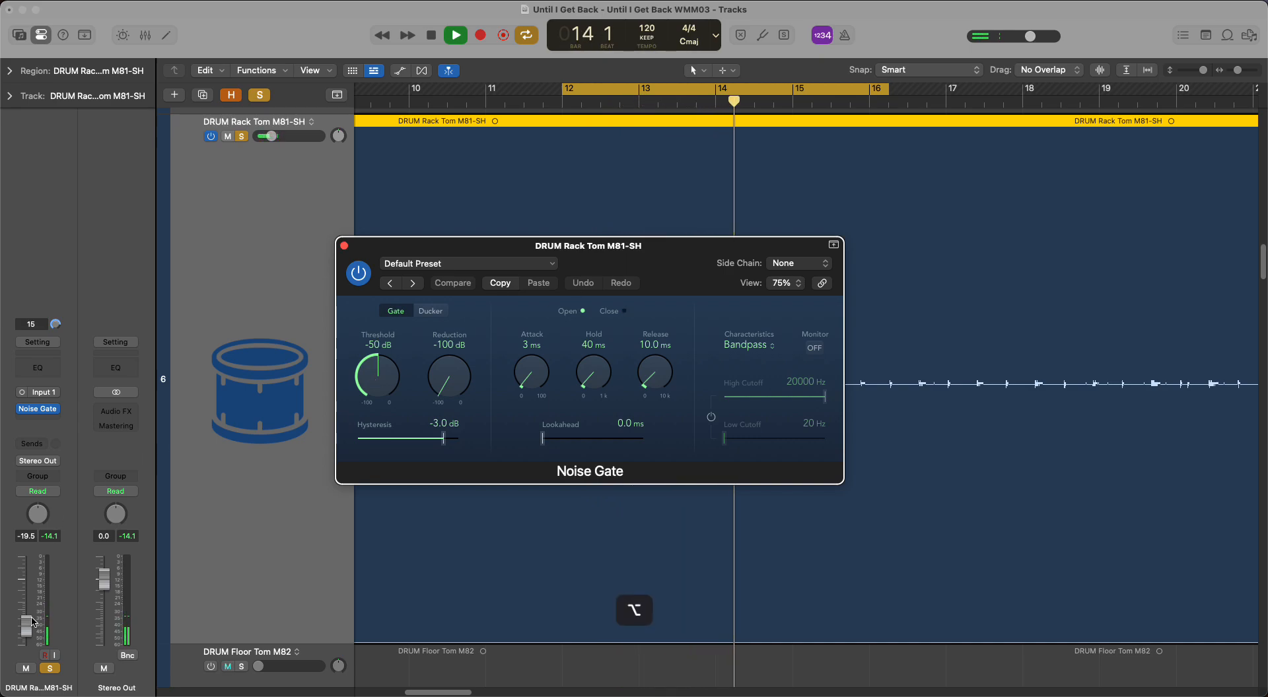
pyautogui.keyDown('alt'); pyautogui.click(43, 563); pyautogui.keyUp('alt')
# - Set the Noise Gate's threshold to -22 dB and listen to the gated tom hit
pyautogui.moveTo(353, 384); pyautogui.dragTo(370, 326)
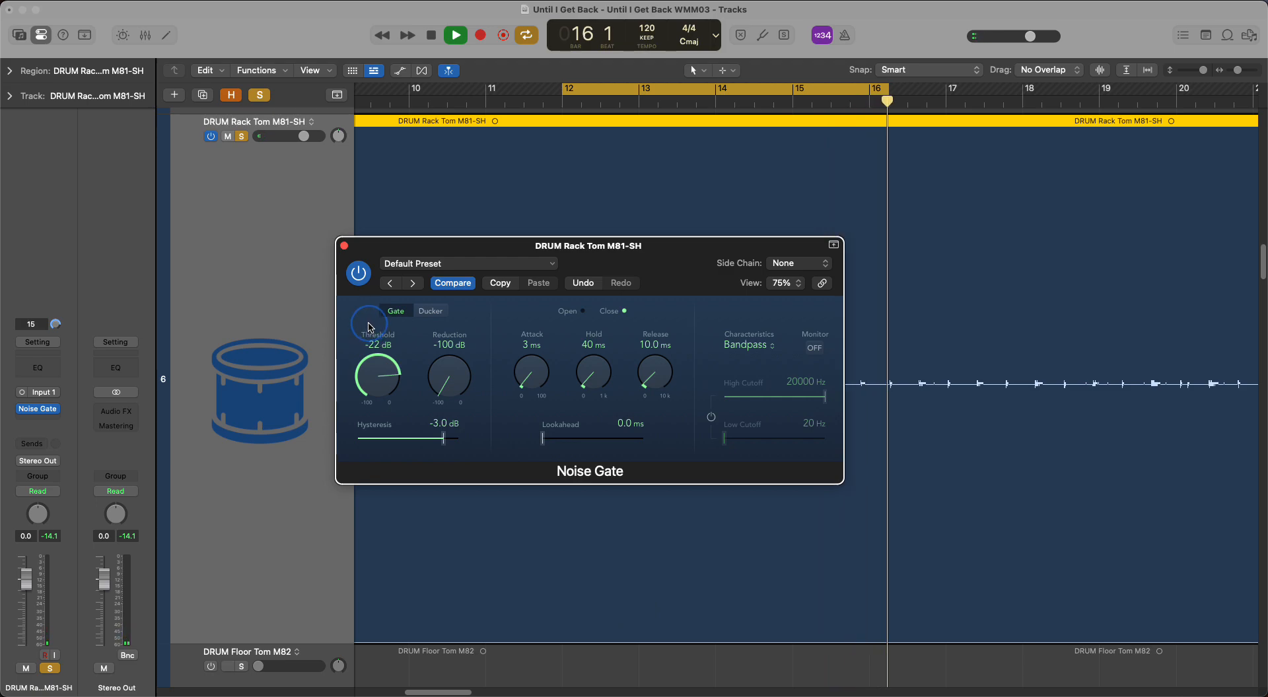
pyautogui.moveTo(670, 265); pyautogui.dragTo(424, 225)
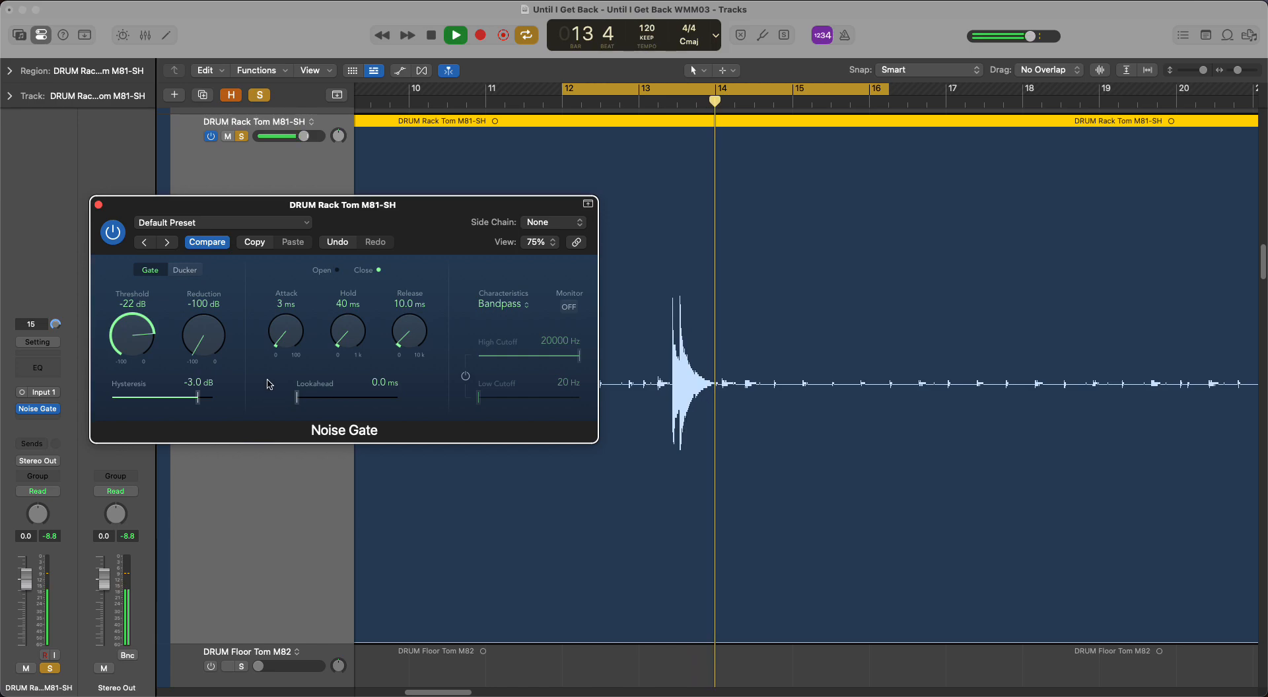
pyautogui.press('space')
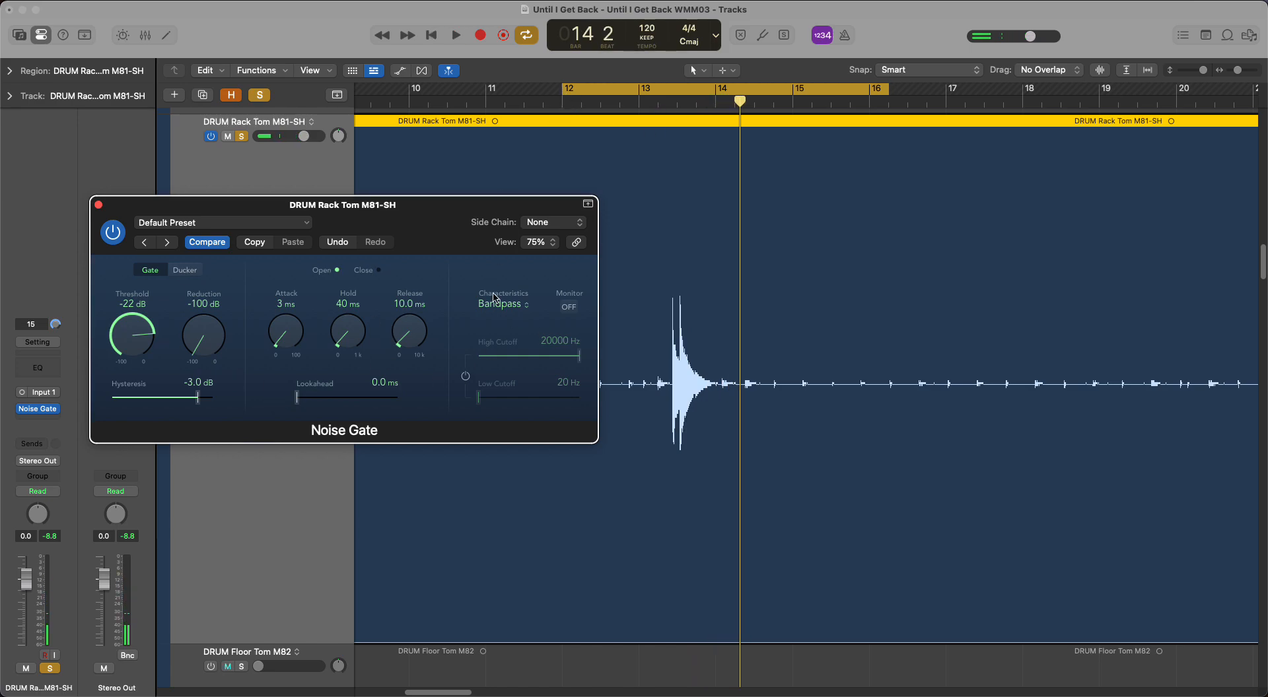
# - Set the Noise Gate's release to 553.8 ms and its lookahead to 9.4 ms during playback
pyautogui.press('space')
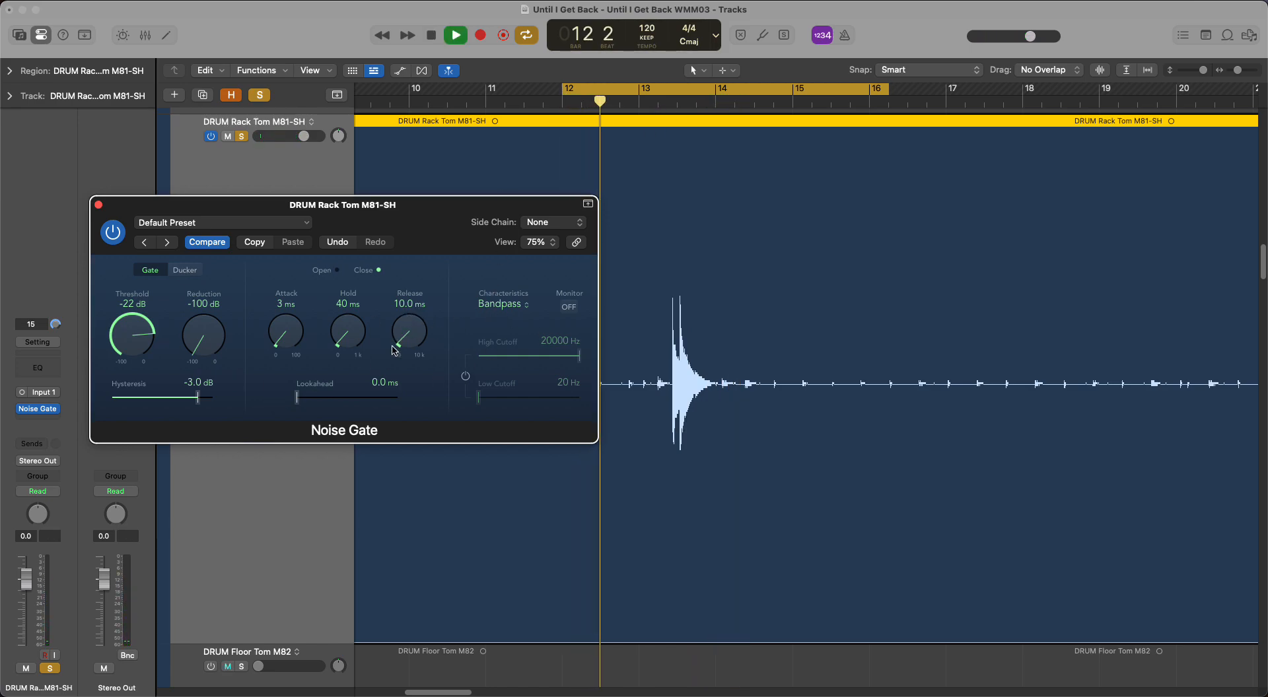
pyautogui.moveTo(394, 350); pyautogui.dragTo(402, 286)
pyautogui.moveTo(411, 331); pyautogui.dragTo(411, 324)
pyautogui.moveTo(296, 398); pyautogui.dragTo(345, 401)
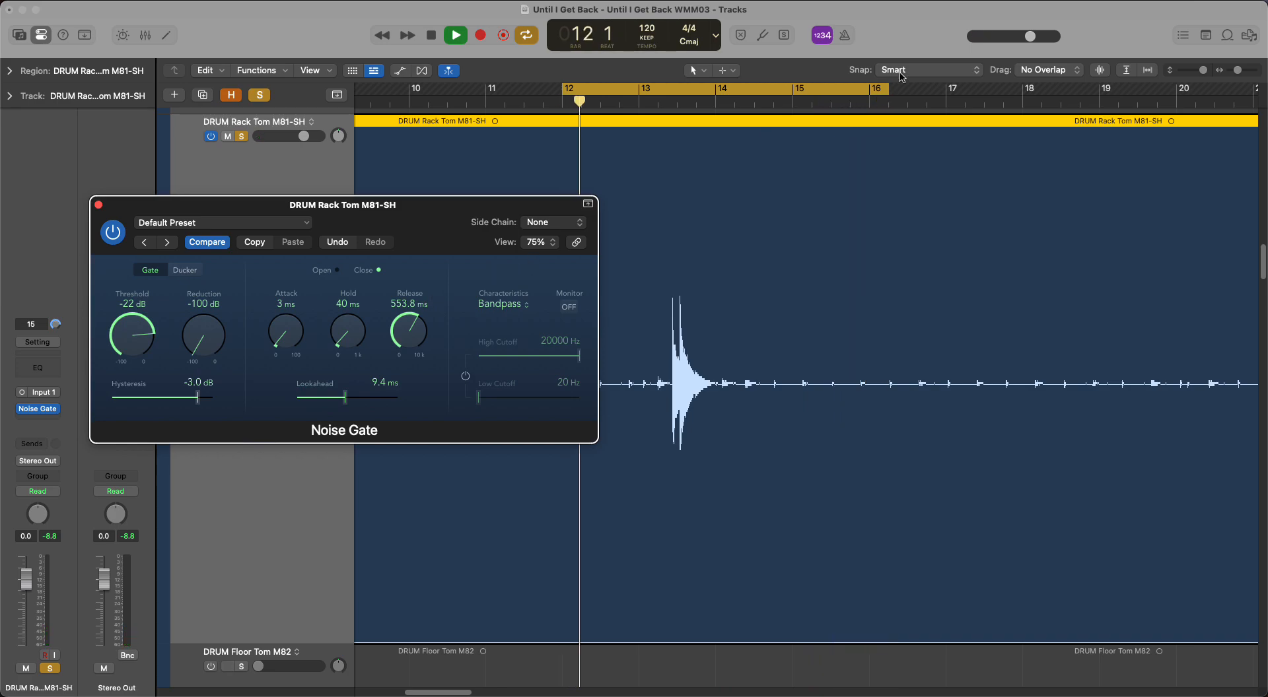
# - Set the Noise Gate's release to 263.5 ms and narrow the cycle to about bar 12 beat 4 through bar 14 beat 4
pyautogui.moveTo(887, 91); pyautogui.dragTo(779, 110)
pyautogui.moveTo(412, 328); pyautogui.dragTo(412, 336)
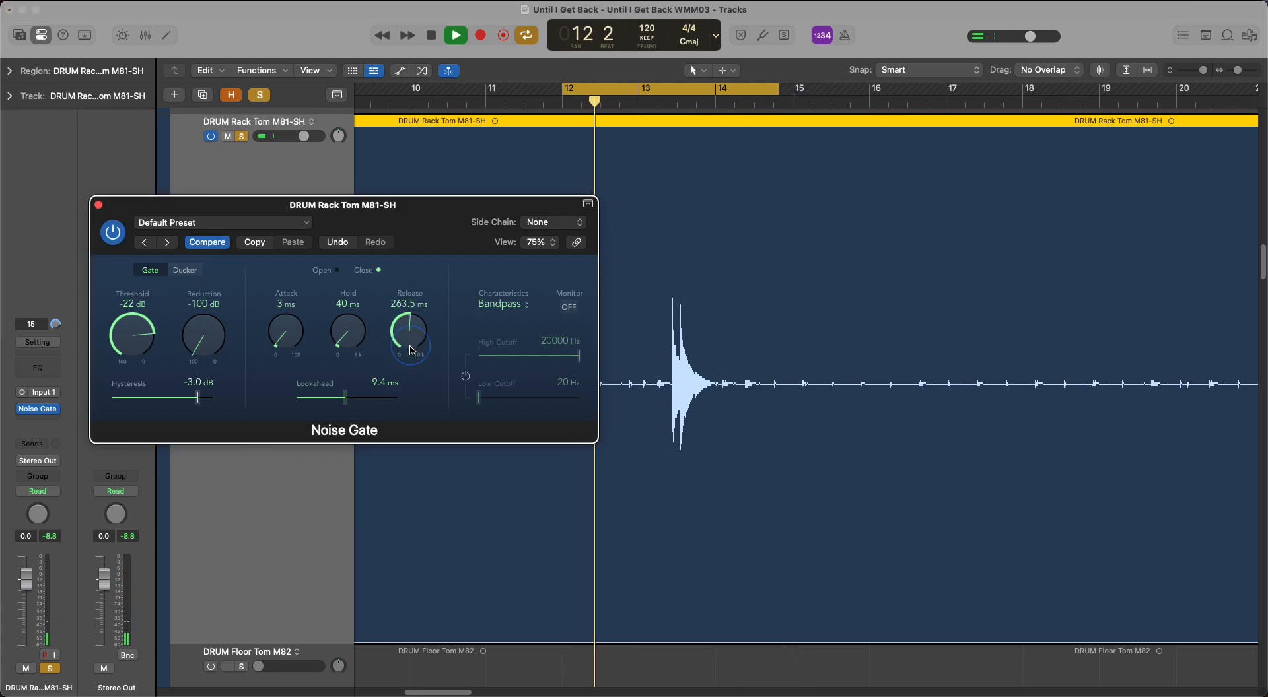
pyautogui.moveTo(564, 88); pyautogui.dragTo(619, 89)
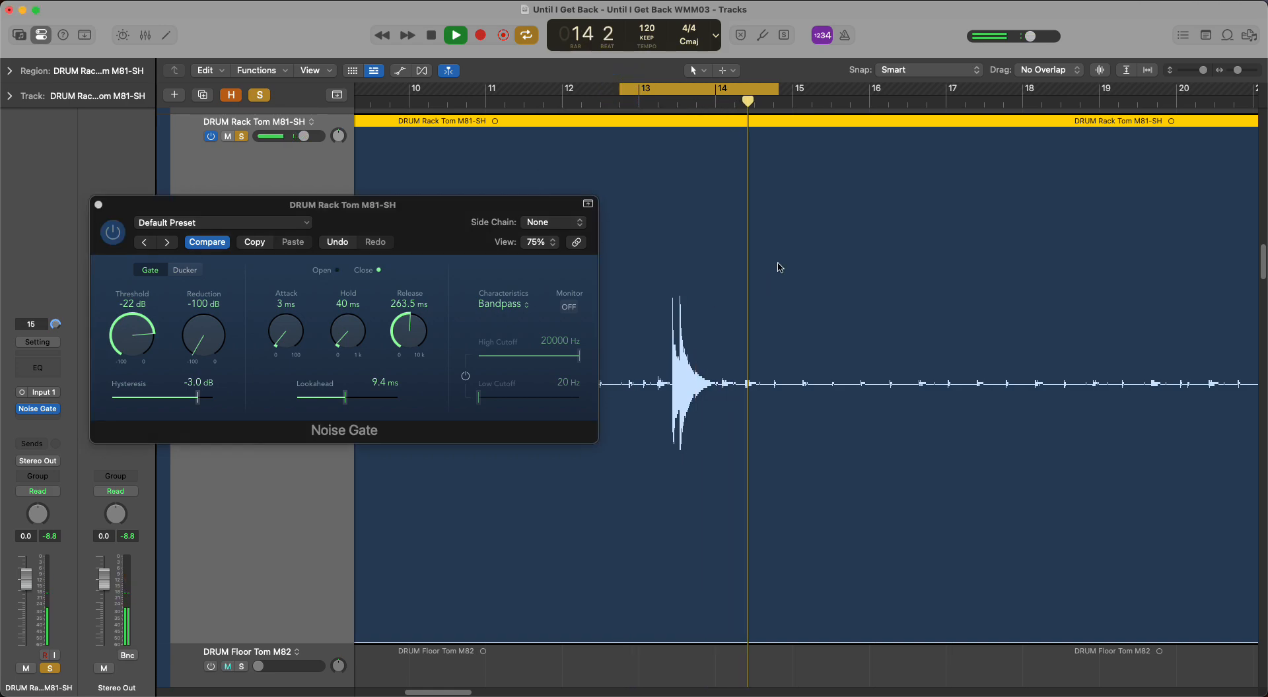
pyautogui.click(99, 205)
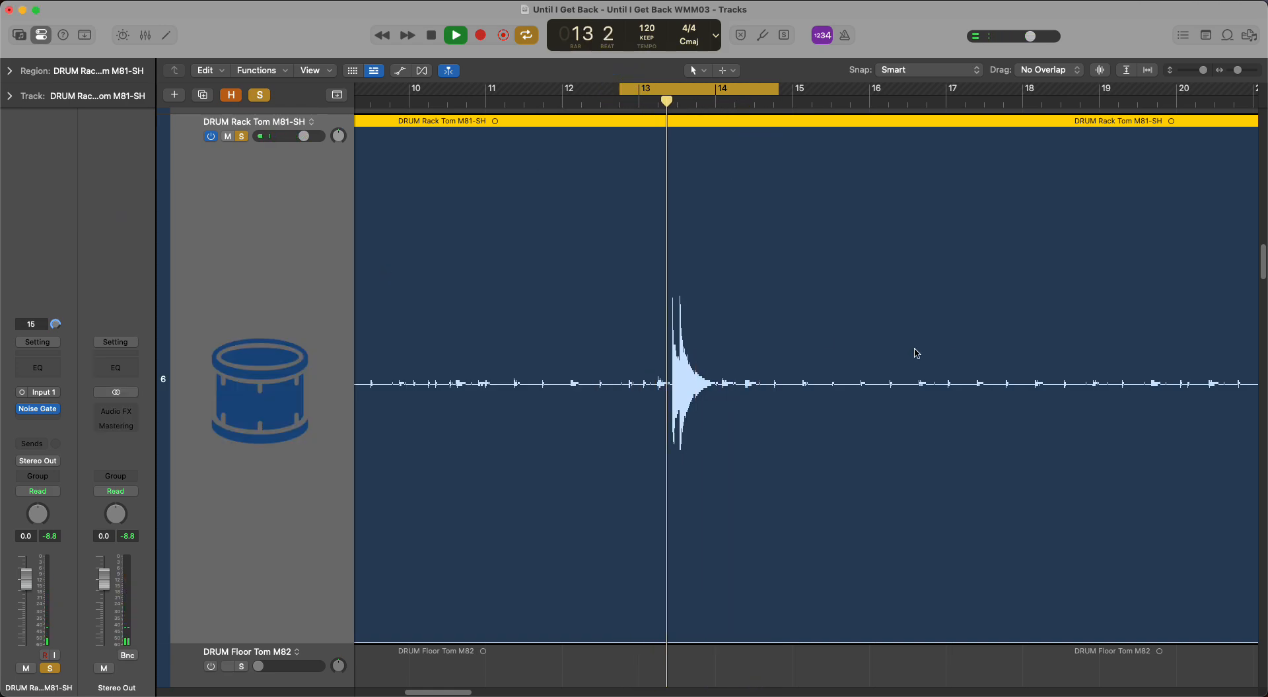
pyautogui.scroll(-5, 797, 348)
pyautogui.press('space')
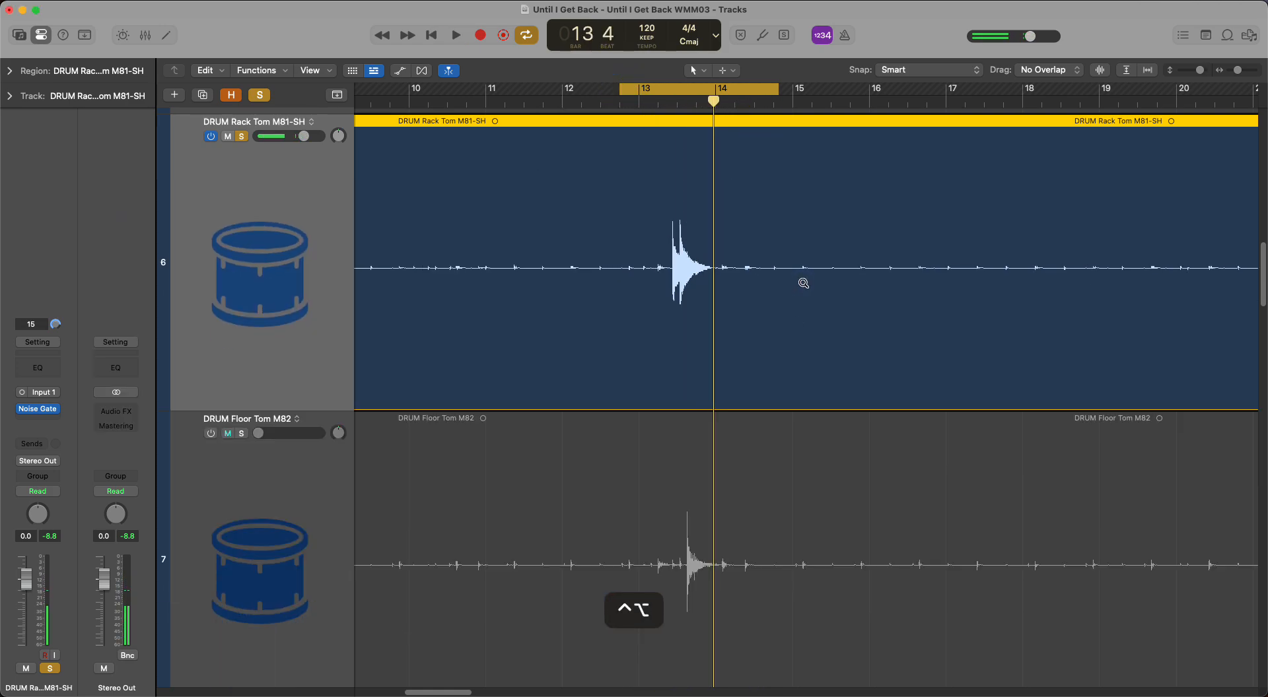
# - Play the gated rack tom from bar 55 beat 3 to check the hits around bar 56
pyautogui.keyDown('ctrl'); pyautogui.keyDown('alt'); pyautogui.click(803, 283); pyautogui.keyUp('alt'); pyautogui.keyUp('ctrl')
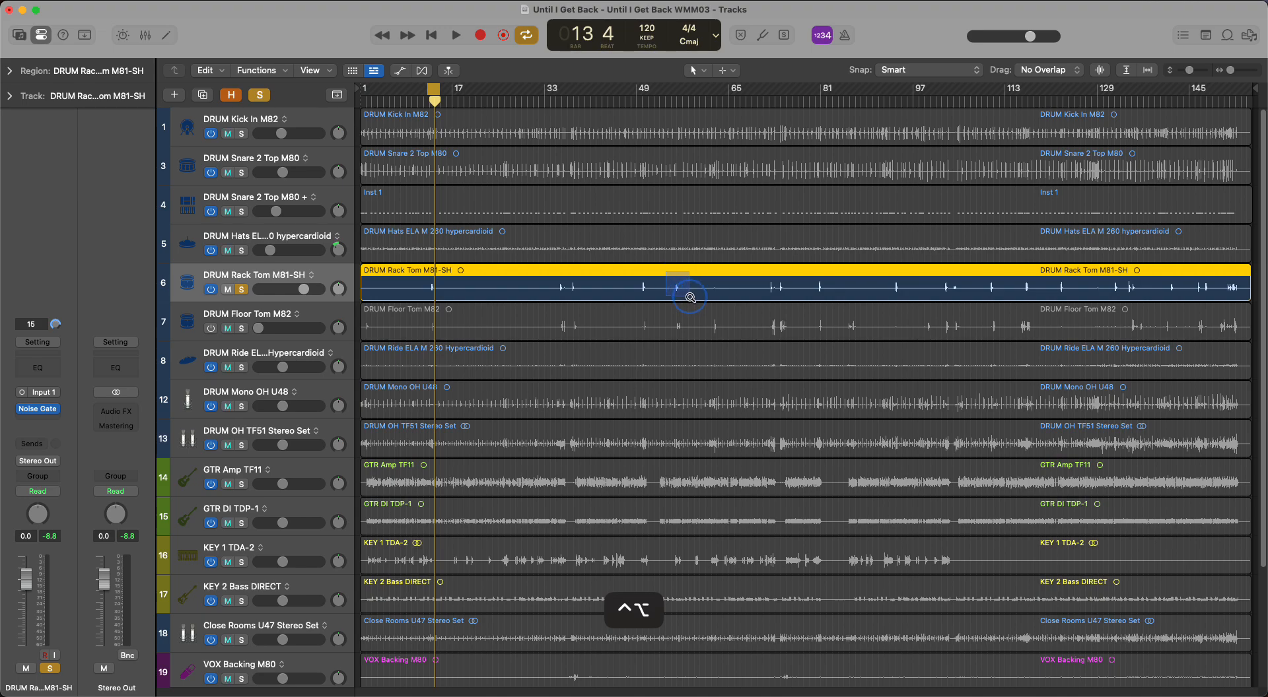
pyautogui.moveTo(690, 297); pyautogui.dragTo(692, 300)
pyautogui.click(686, 101)
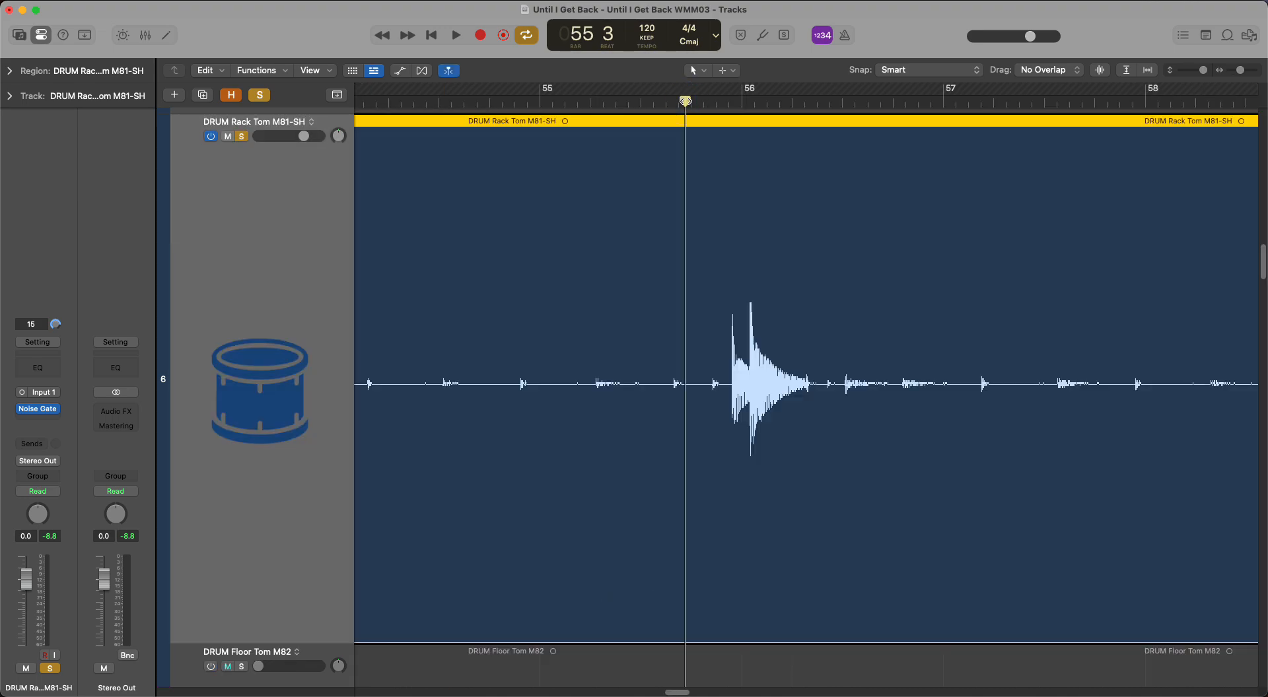
pyautogui.press('space')
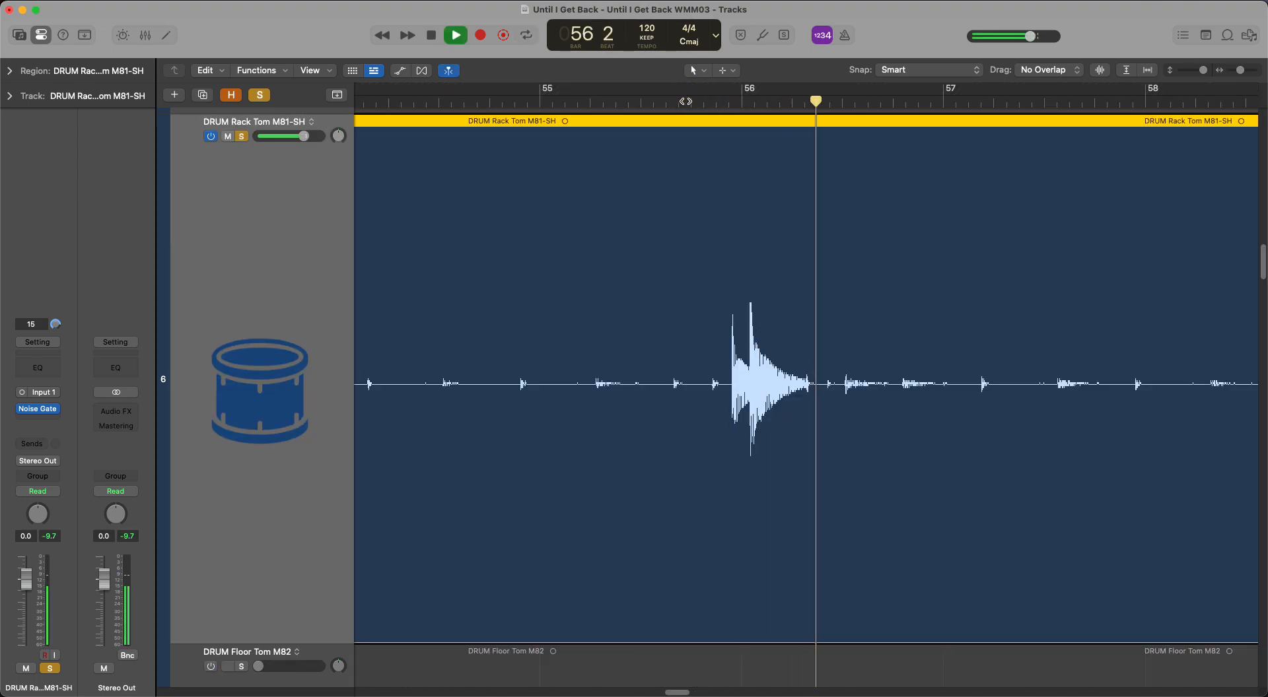
# - Play the gated rack tom from about bar 72 to check the gate on another tom fill
pyautogui.keyDown('ctrl'); pyautogui.keyDown('alt'); pyautogui.click(783, 233); pyautogui.keyUp('alt'); pyautogui.keyUp('ctrl')
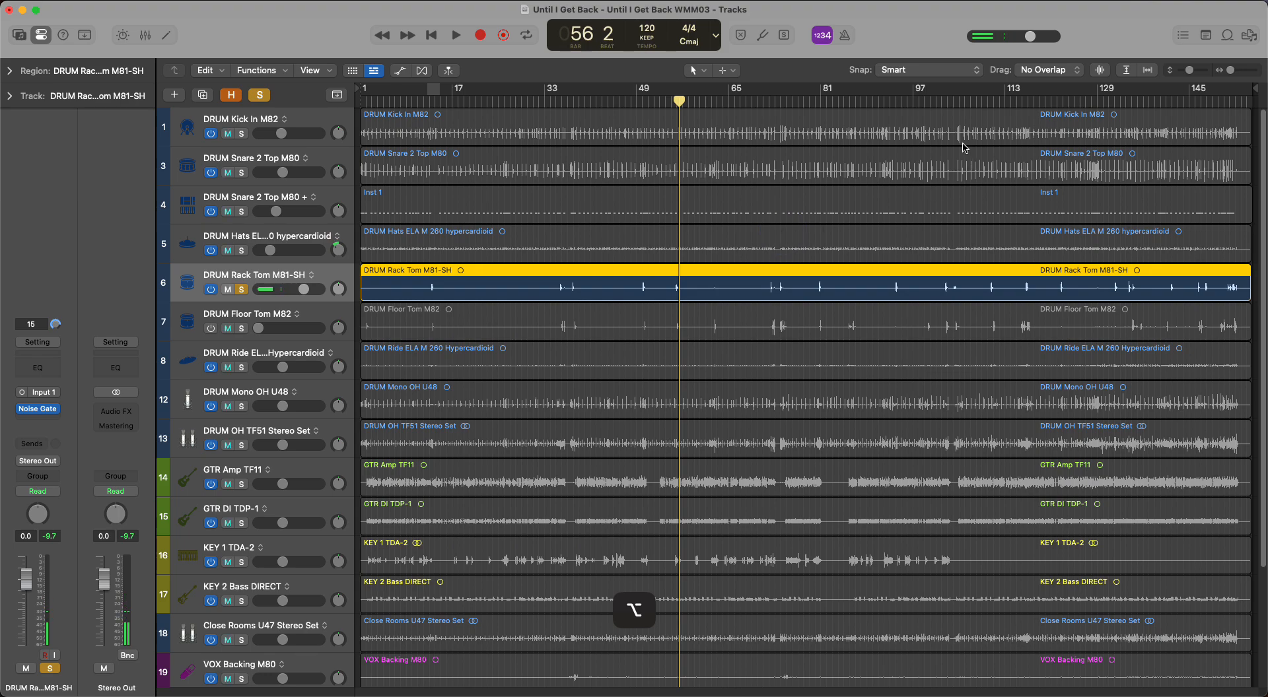
pyautogui.click(761, 100)
pyautogui.moveTo(763, 101); pyautogui.dragTo(768, 101)
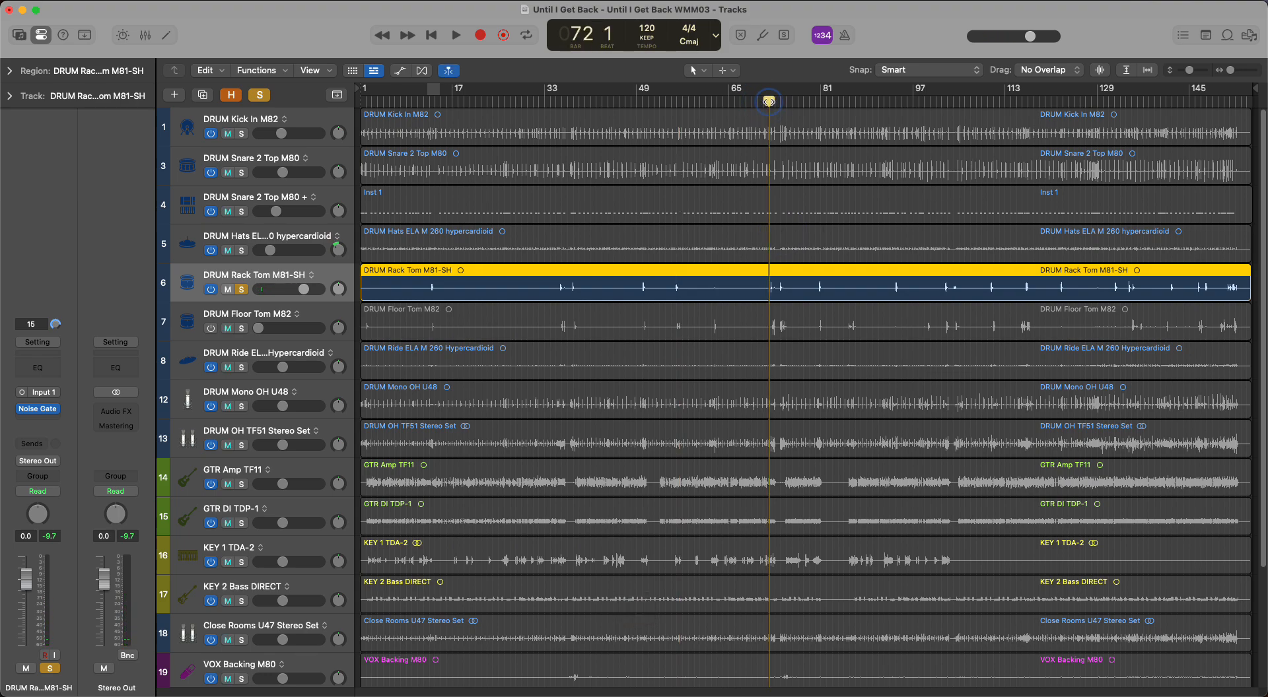
pyautogui.click(954, 101)
pyautogui.click(765, 101)
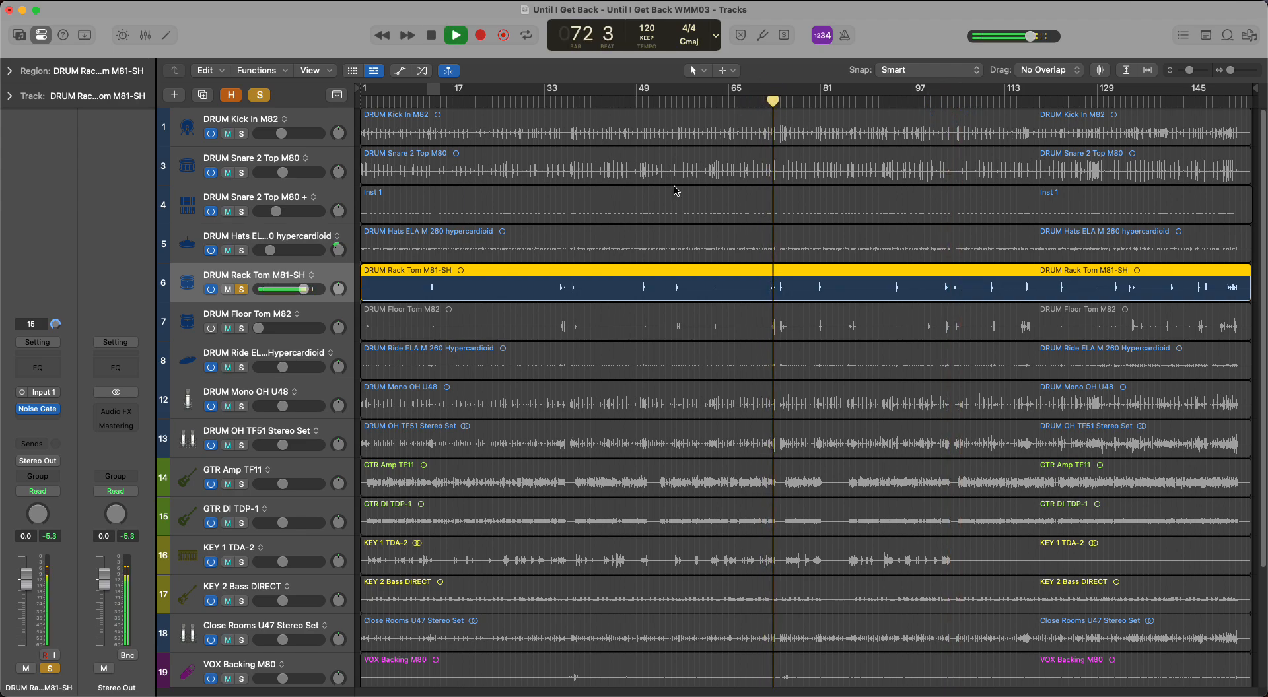
pyautogui.press('space')
pyautogui.hotkey('ctrl', 'alt')
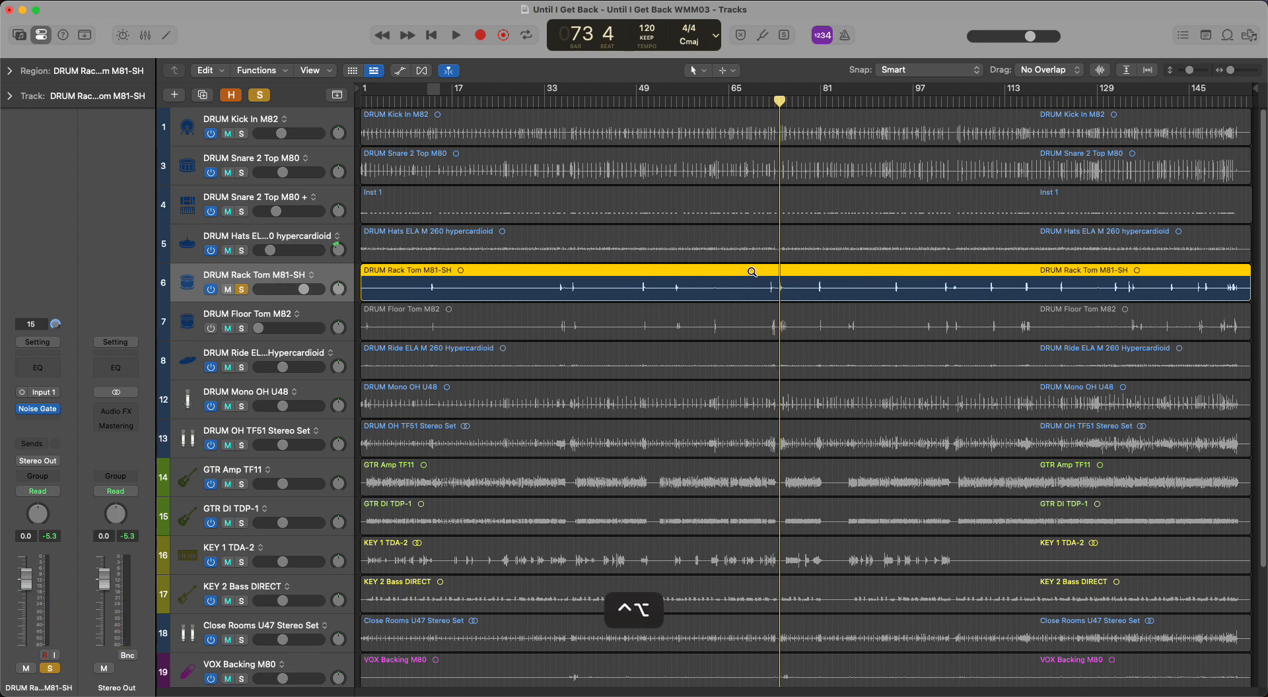
# - Play the gated rack tom hits around bars 72 to 74 up close to check them against the waveform
pyautogui.moveTo(752, 272); pyautogui.dragTo(817, 306)
pyautogui.doubleClick(624, 100)
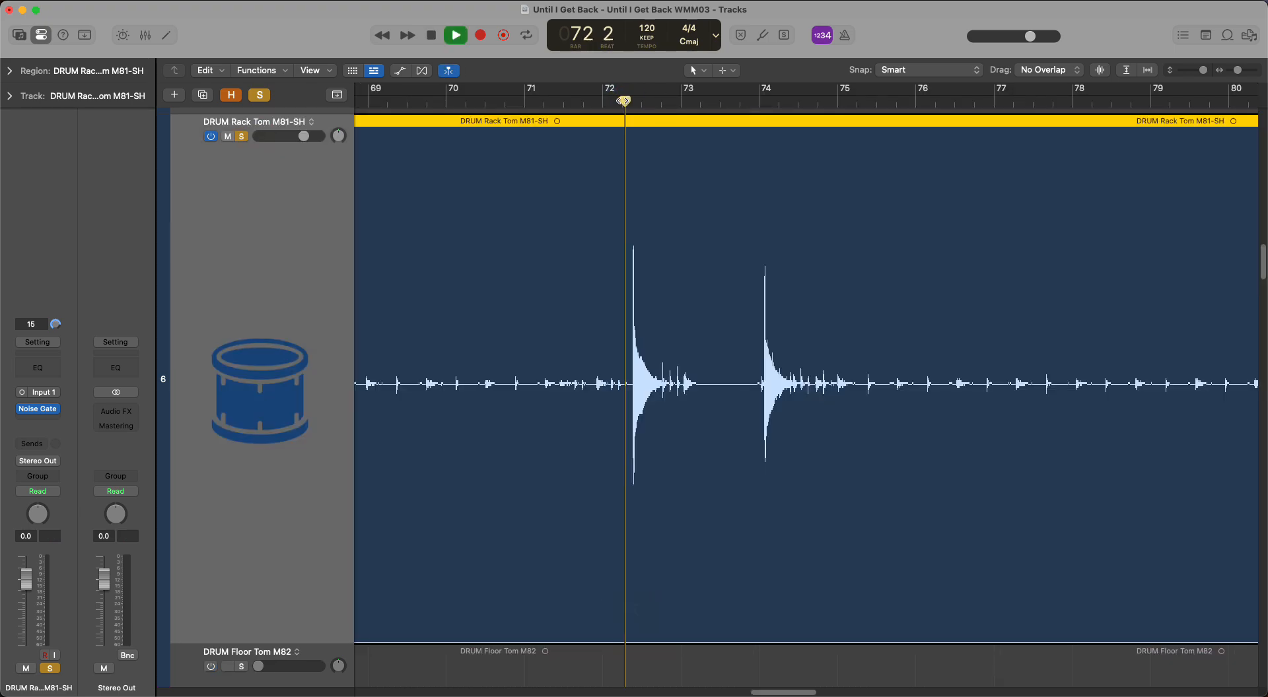
pyautogui.press('space')
pyautogui.keyDown('ctrl'); pyautogui.keyDown('alt'); pyautogui.click(700, 366); pyautogui.keyUp('alt'); pyautogui.keyUp('ctrl')
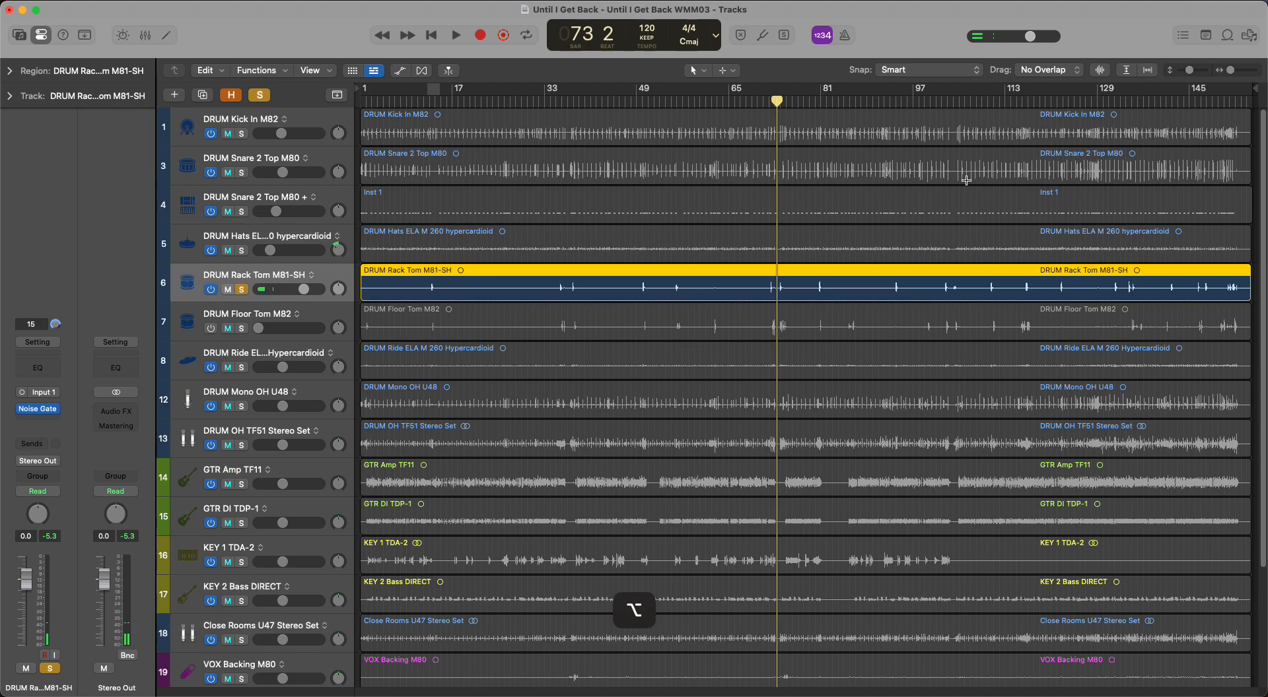
# - Play the gated rack tom from about bar 103 and again near bar 152 to check the remaining hits
pyautogui.click(950, 99)
pyautogui.press('space')
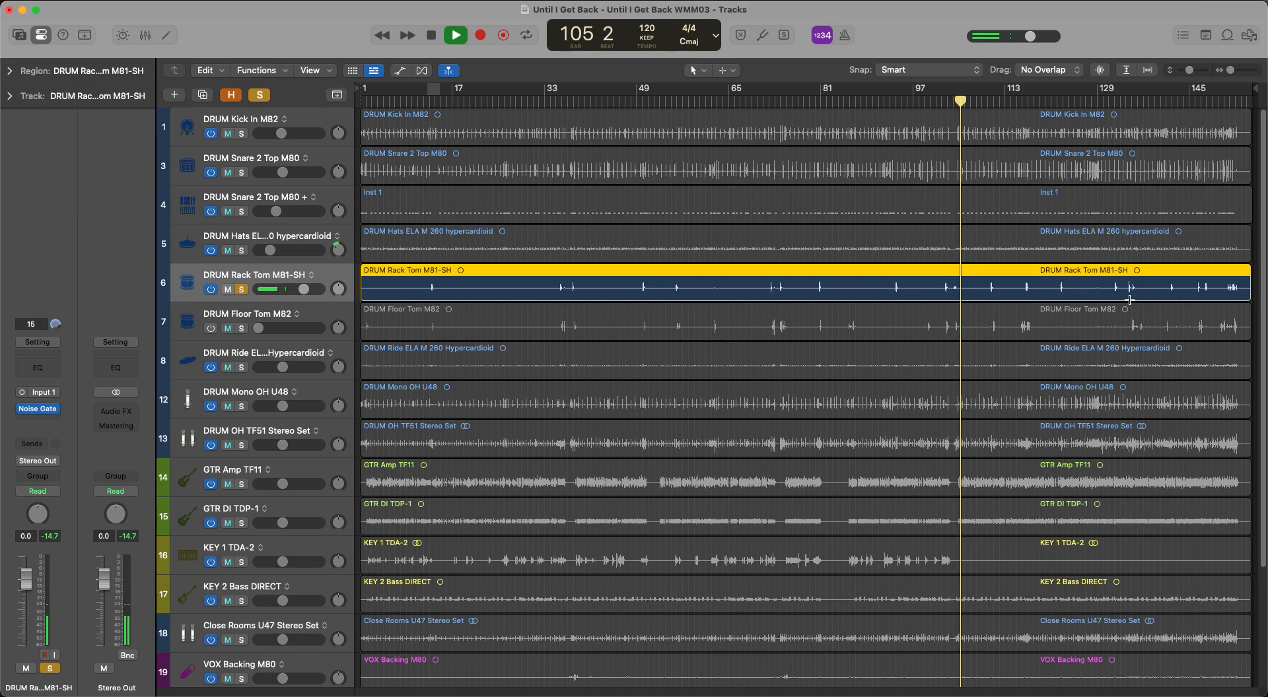
pyautogui.click(1229, 100)
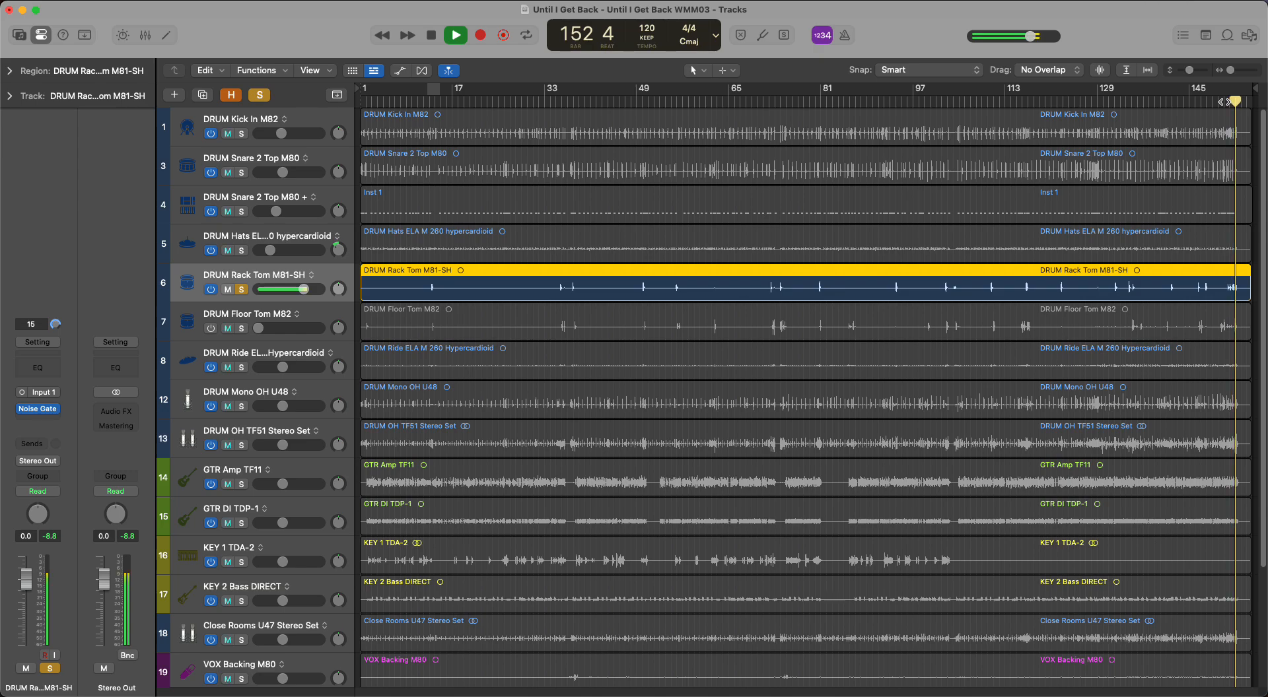
pyautogui.press('space')
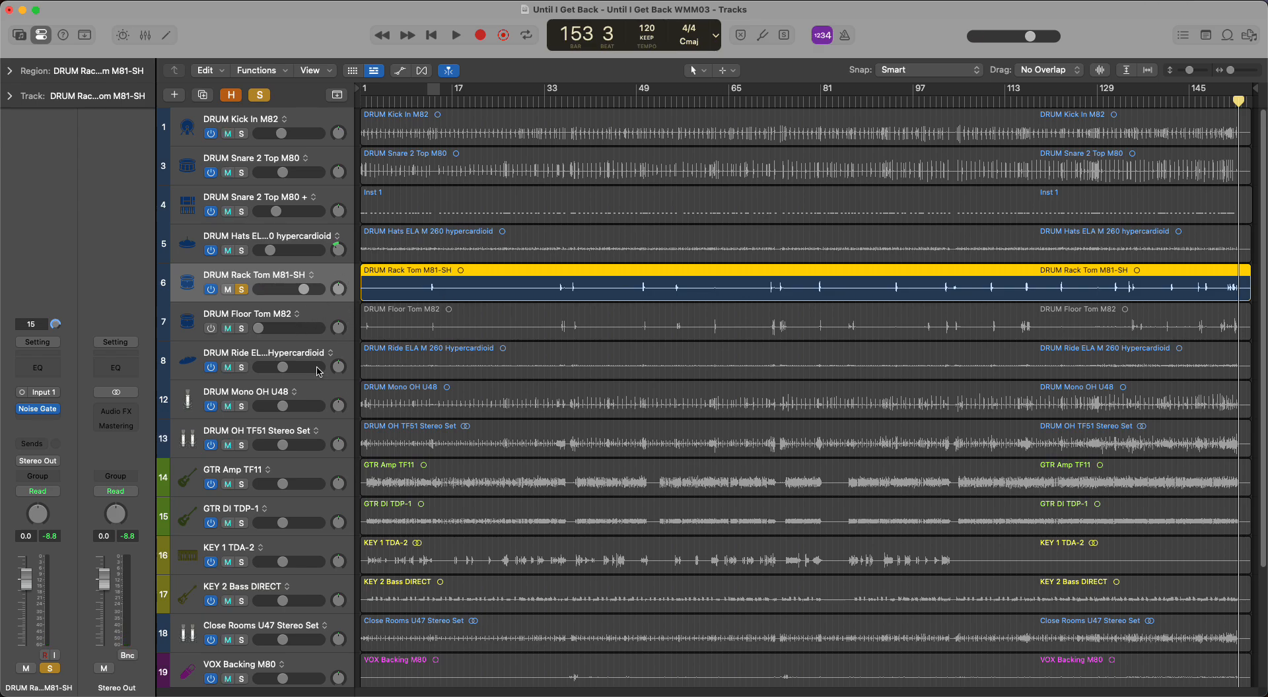
pyautogui.click(326, 313)
pyautogui.click(336, 273)
pyautogui.click(324, 310)
pyautogui.click(332, 288)
pyautogui.click(326, 311)
pyautogui.click(336, 272)
# - Insert a mono Compressor after the Noise Gate on the rack tom and load the Opto Toms drum preset
pyautogui.click(40, 420)
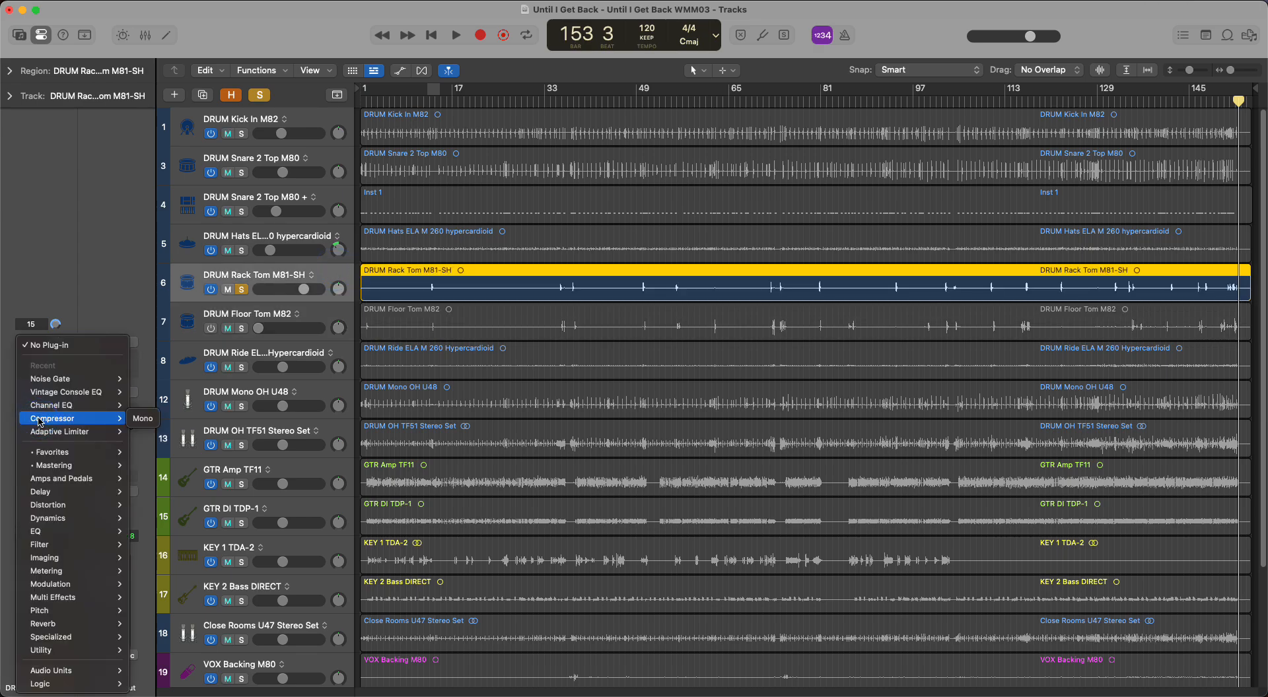
pyautogui.click(138, 422)
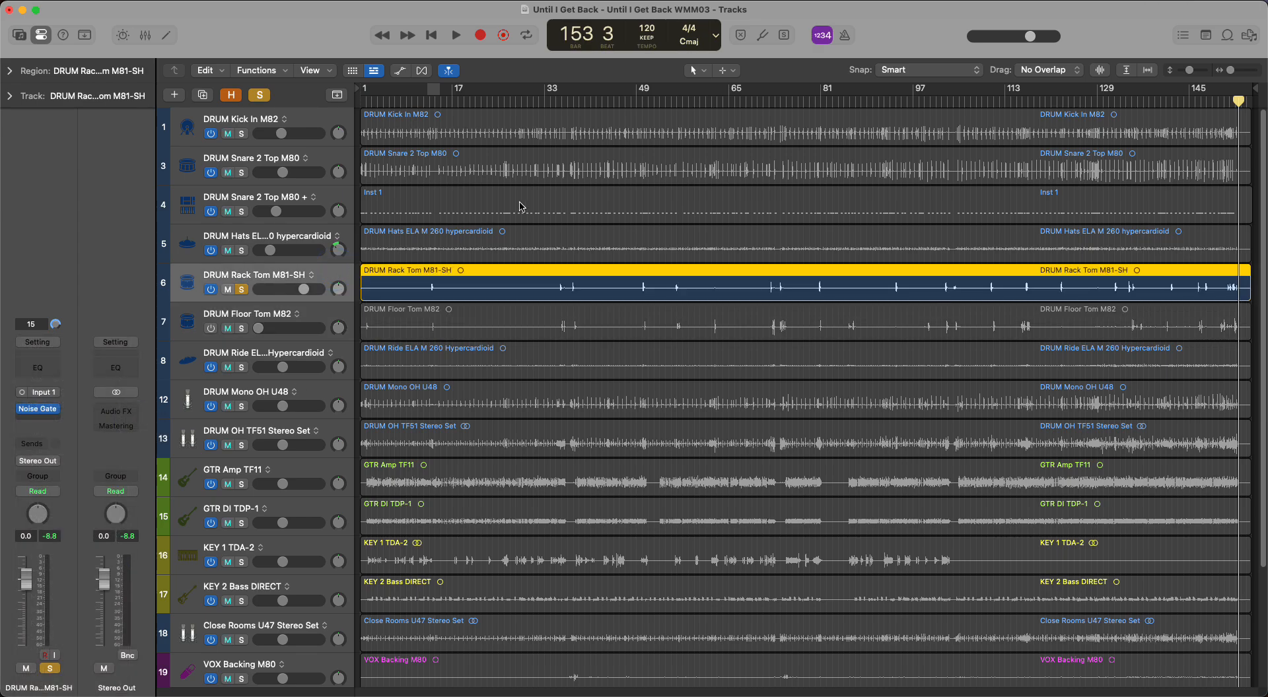
pyautogui.moveTo(643, 176); pyautogui.dragTo(683, 208)
pyautogui.click(555, 222)
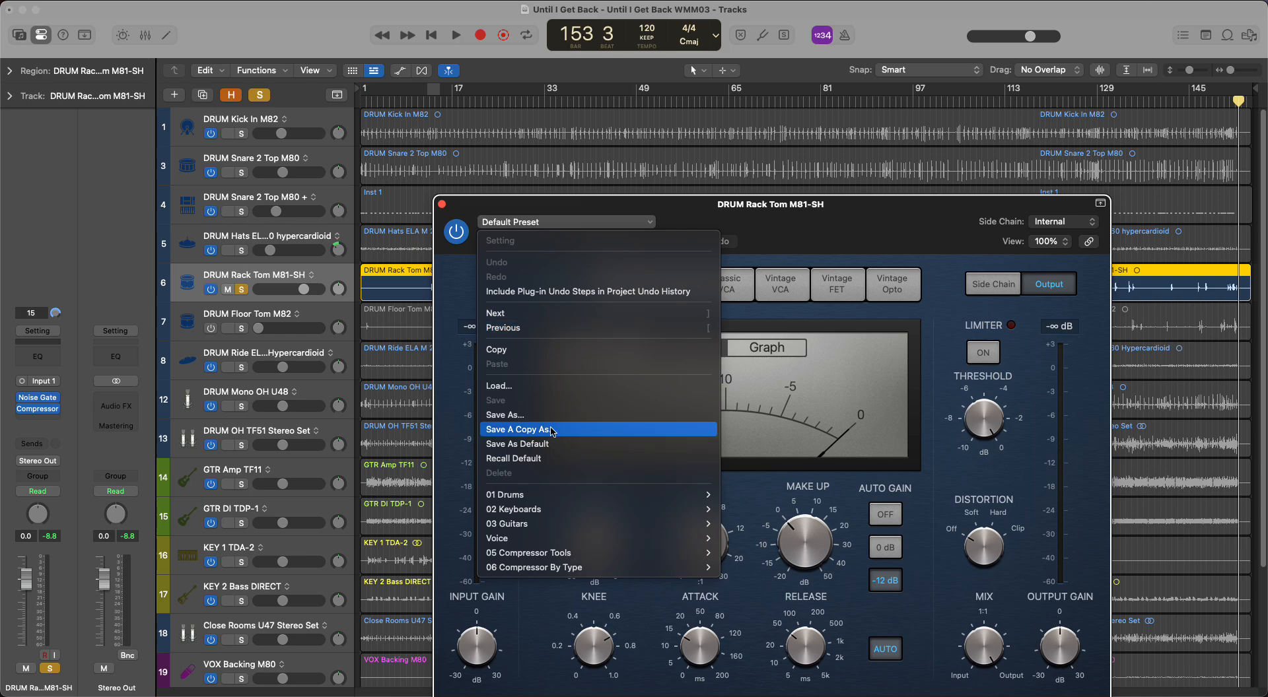
pyautogui.moveTo(627, 495)
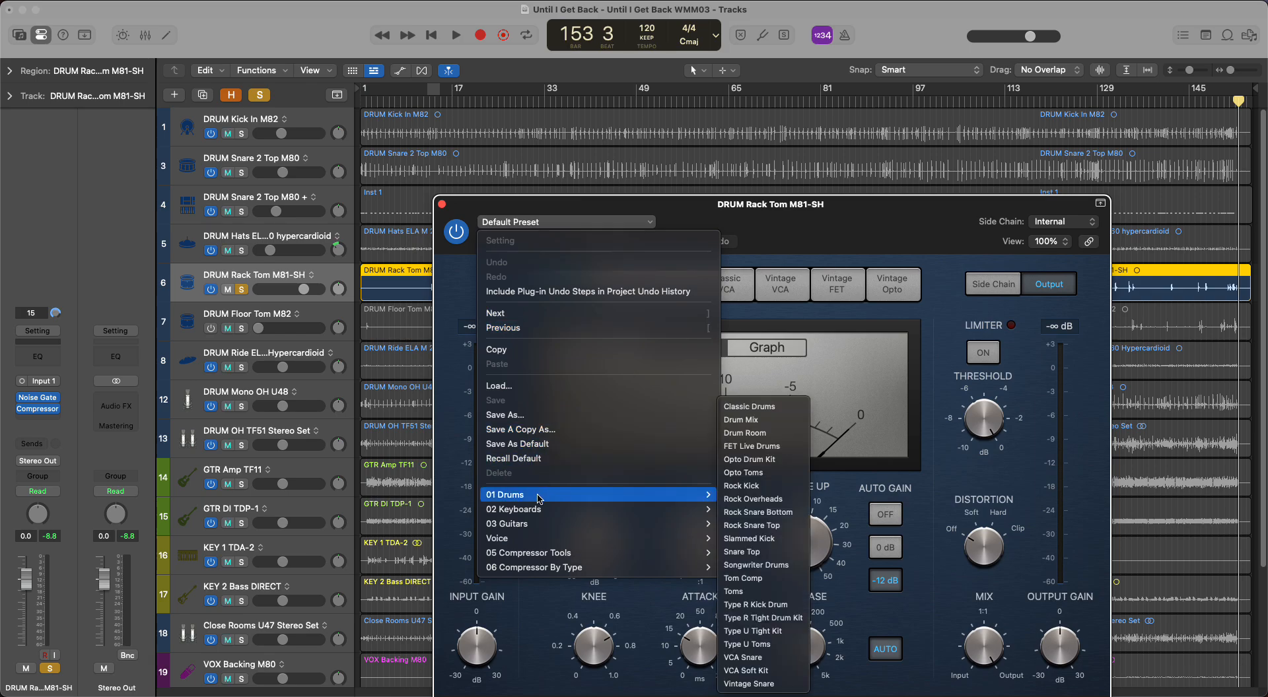
pyautogui.click(761, 473)
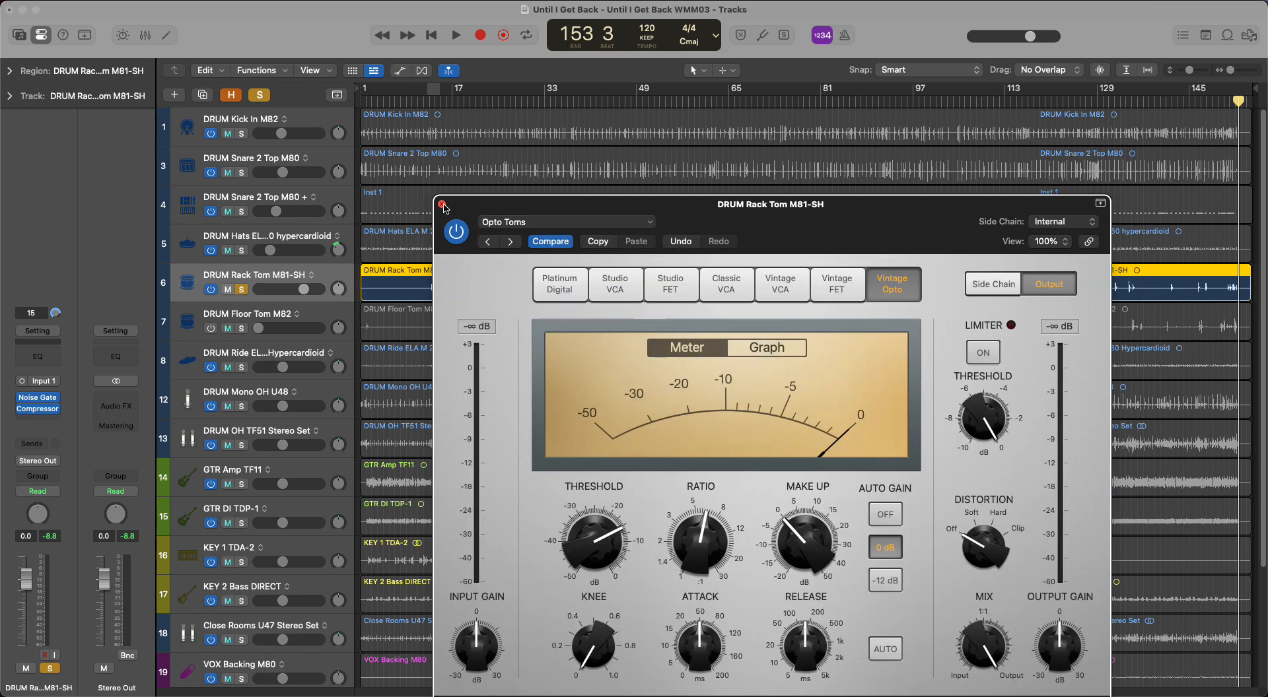
# - Play the compressed rack tom from bar 33 to hear the preset on the fill
pyautogui.click(442, 205)
pyautogui.click(555, 102)
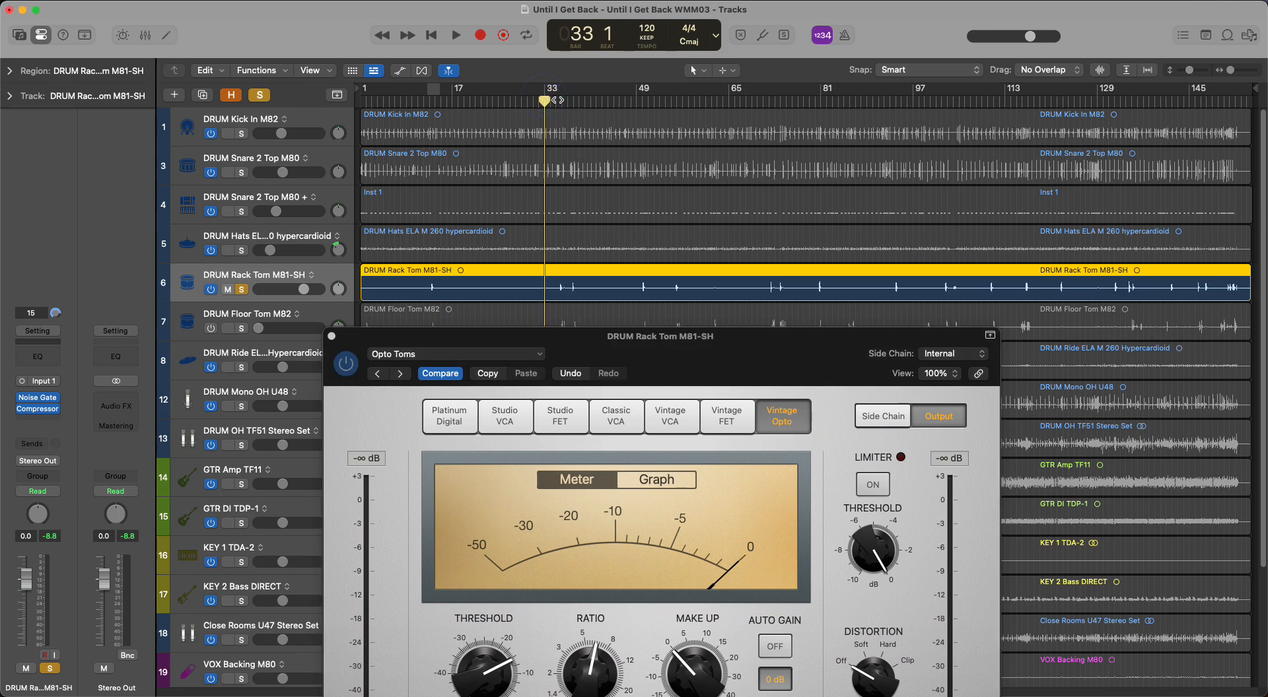
pyautogui.moveTo(707, 359); pyautogui.dragTo(705, 207)
pyautogui.press('space')
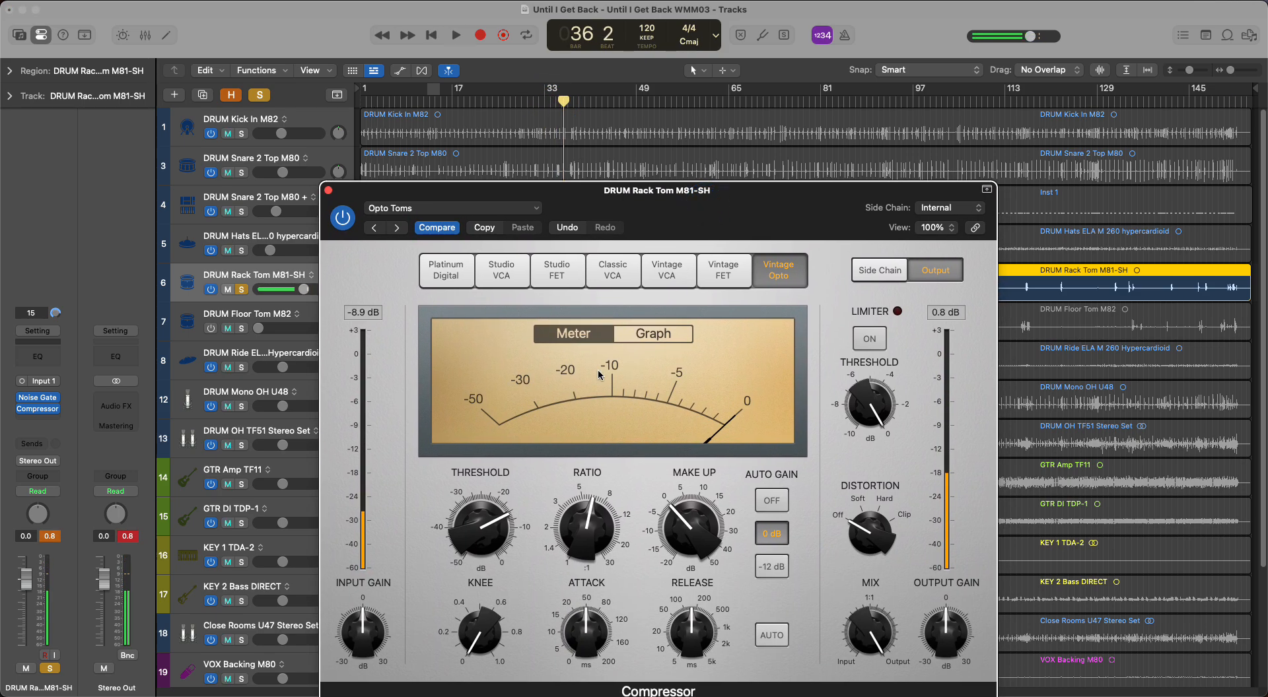
# - With the cycle around bar 13 playing, set the Compressor's threshold to -22.0 dB, lower its ratio and set the rack tom's volume to -4.0 dB
pyautogui.press('space')
pyautogui.moveTo(588, 535)
pyautogui.mouseDown()
pyautogui.moveTo(592, 554)
pyautogui.moveTo(591, 534)
pyautogui.mouseUp()
pyautogui.moveTo(485, 532); pyautogui.dragTo(487, 558)
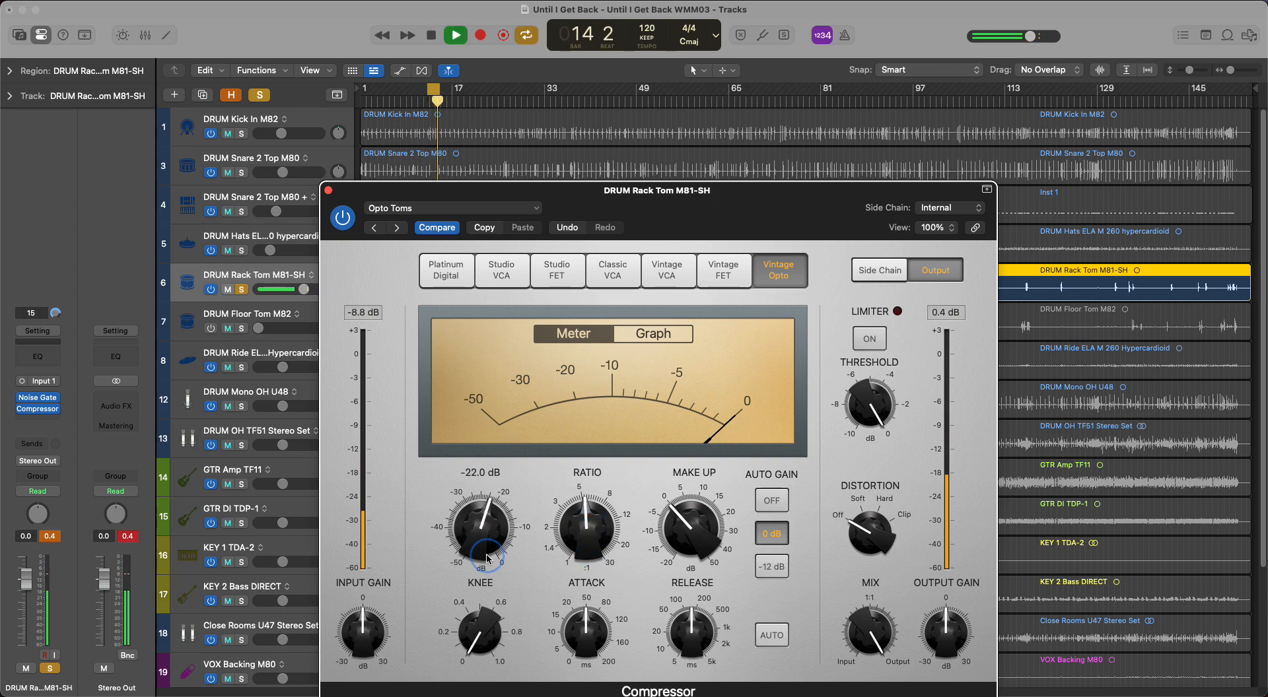
pyautogui.moveTo(26, 602); pyautogui.dragTo(26, 604)
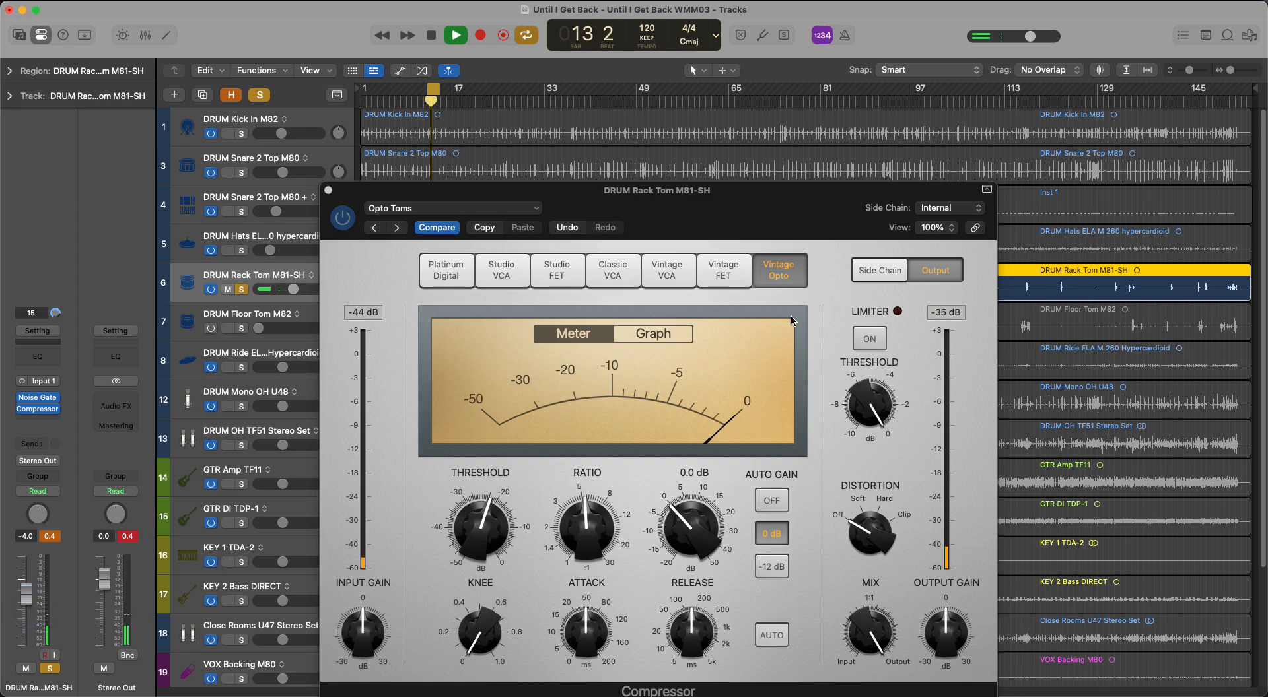
# - Try the Compressor with a threshold of -40.0 dB and an output gain of -20.0 dB
pyautogui.moveTo(786, 228); pyautogui.dragTo(871, 149)
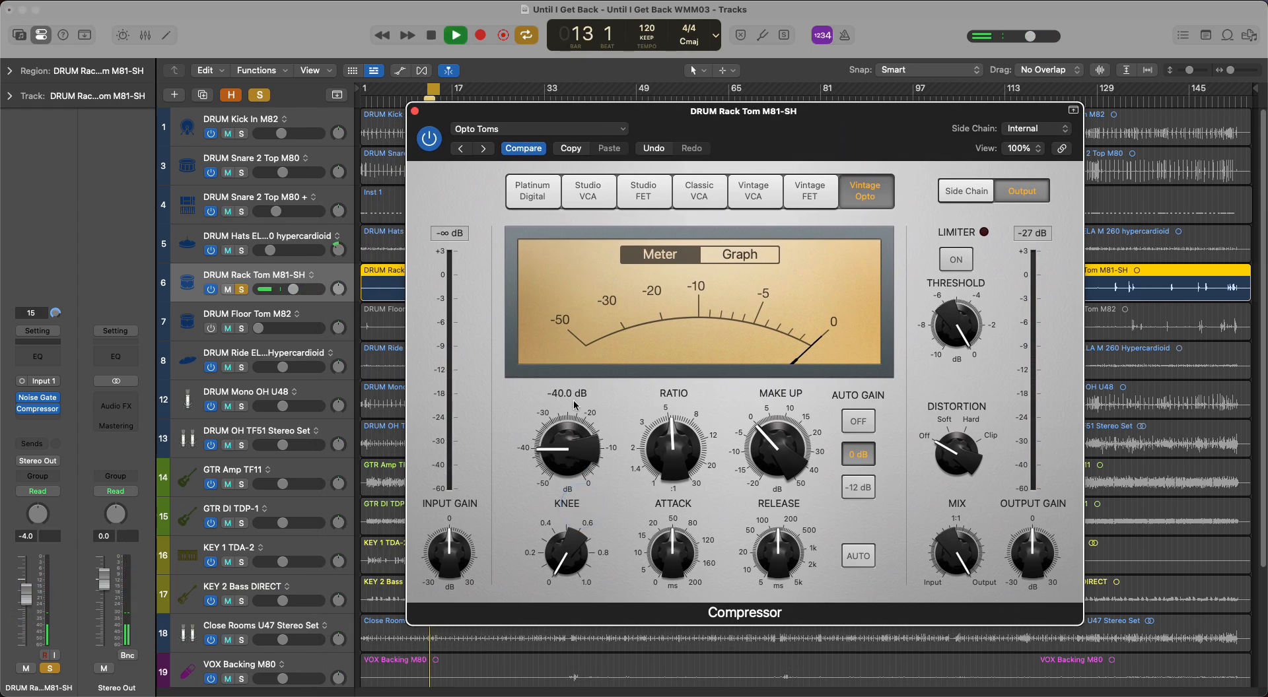
pyautogui.moveTo(1064, 535); pyautogui.dragTo(1050, 575)
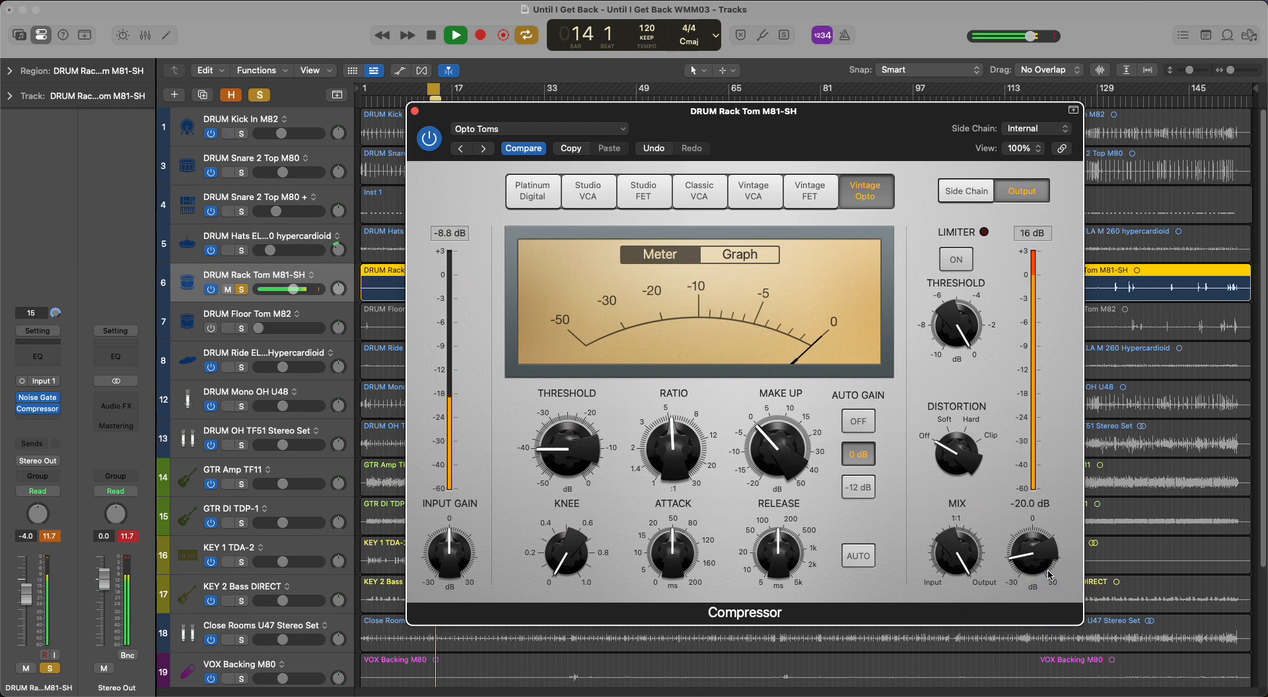
pyautogui.press('space')
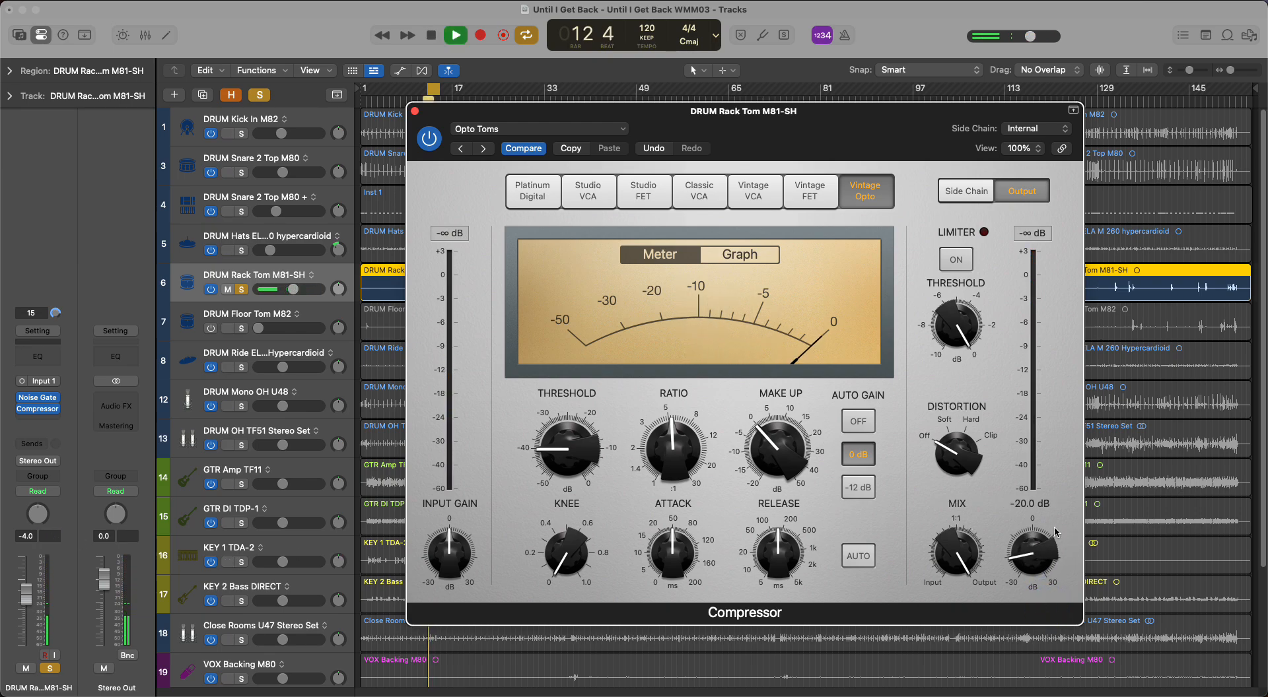
# - Raise the Compressor's output gain and threshold and lower its ratio while the tom fill loops
pyautogui.moveTo(1028, 538); pyautogui.dragTo(1028, 529)
pyautogui.moveTo(568, 438); pyautogui.dragTo(567, 432)
pyautogui.moveTo(656, 433); pyautogui.dragTo(656, 457)
pyautogui.moveTo(567, 450); pyautogui.dragTo(566, 449)
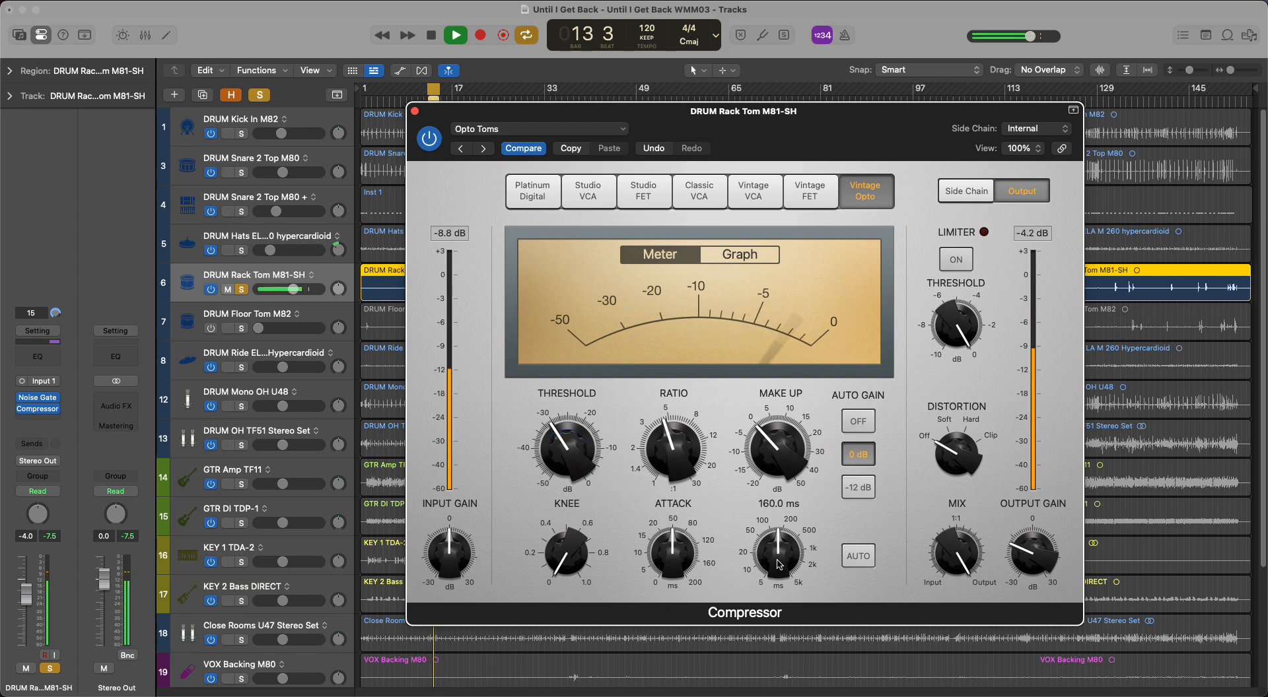
# - Set the Compressor's release to 20.0 ms and its threshold to -37.5 dB
pyautogui.moveTo(786, 562)
pyautogui.mouseDown()
pyautogui.moveTo(795, 597)
pyautogui.moveTo(780, 546)
pyautogui.mouseUp()
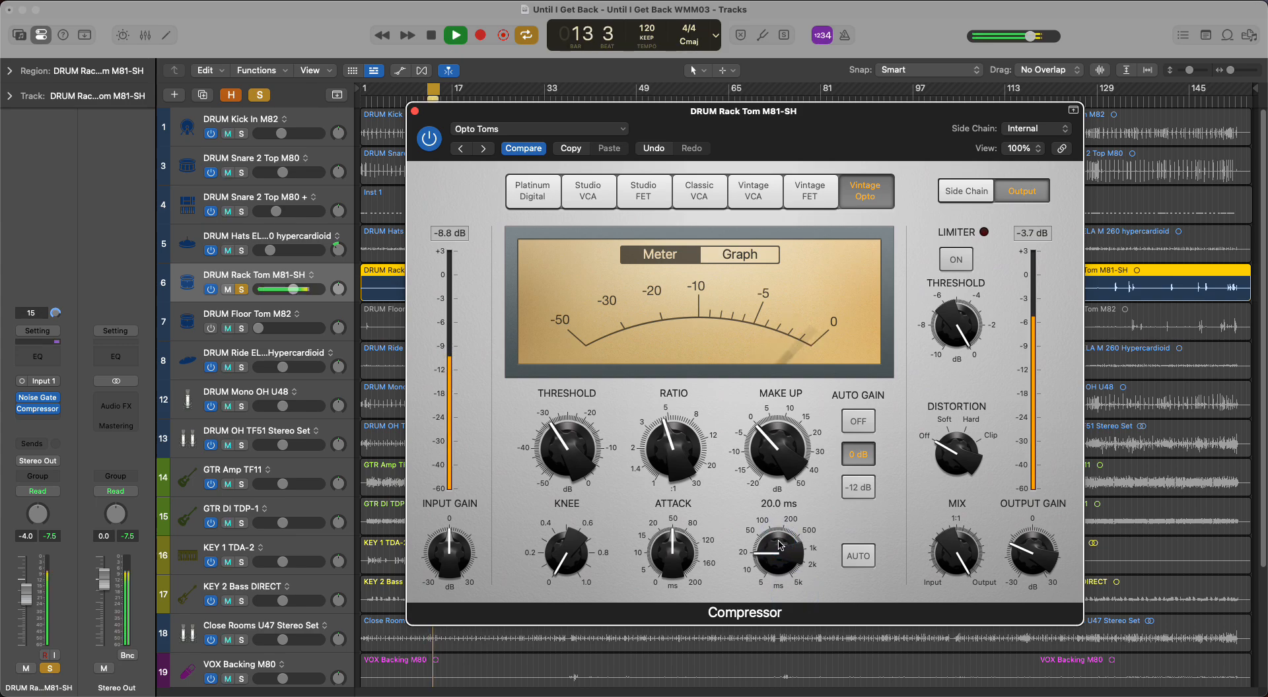
pyautogui.moveTo(567, 449); pyautogui.dragTo(568, 469)
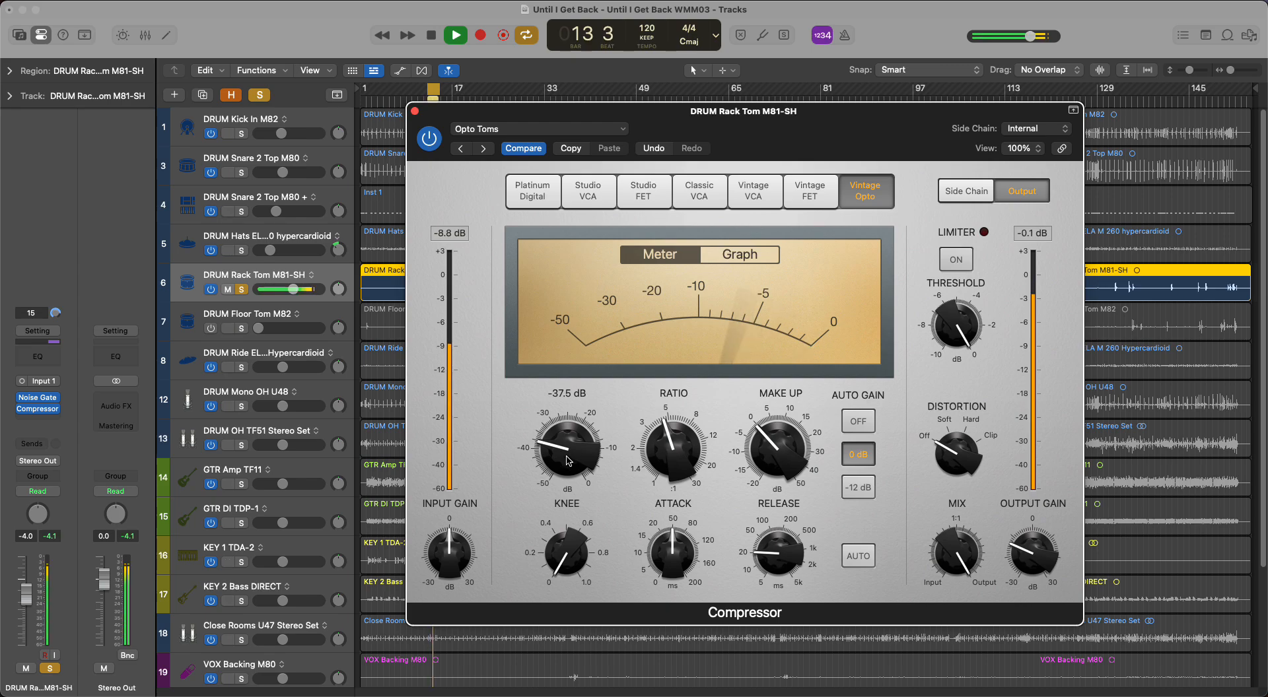
pyautogui.moveTo(568, 461); pyautogui.dragTo(623, 467)
# - Raise the Compressor's ratio slightly during cycle playback and close the plug-in
pyautogui.press('space')
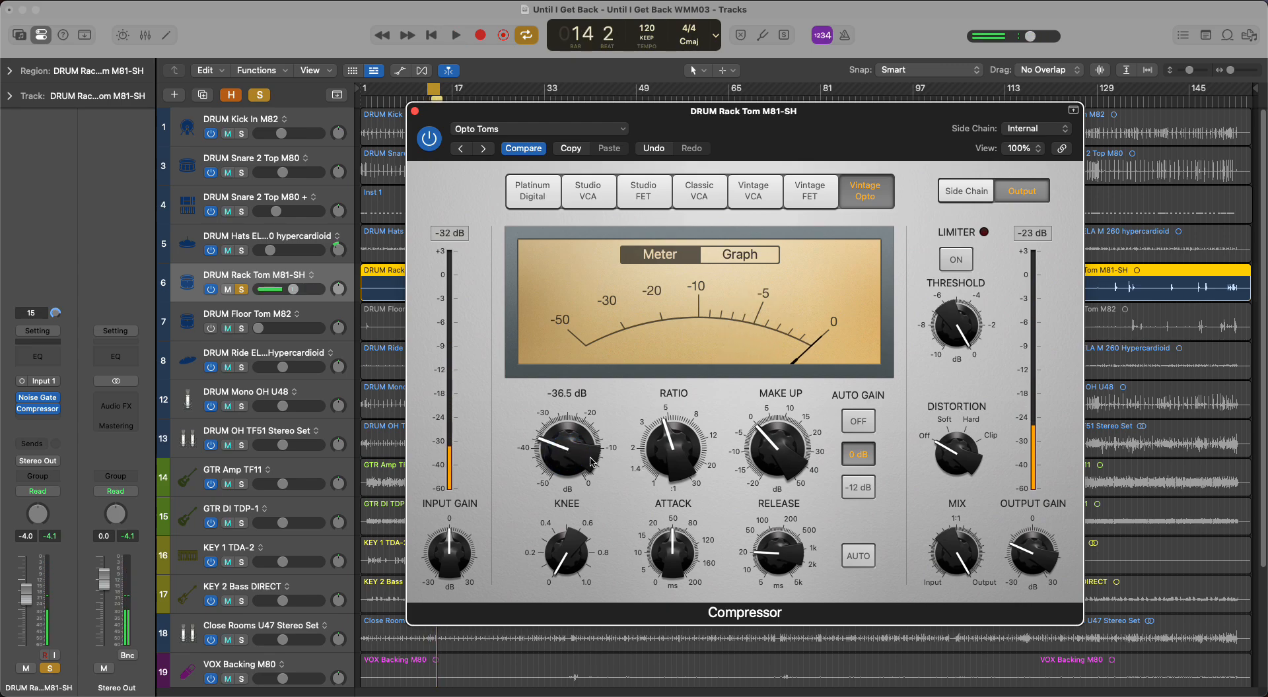
pyautogui.press('space')
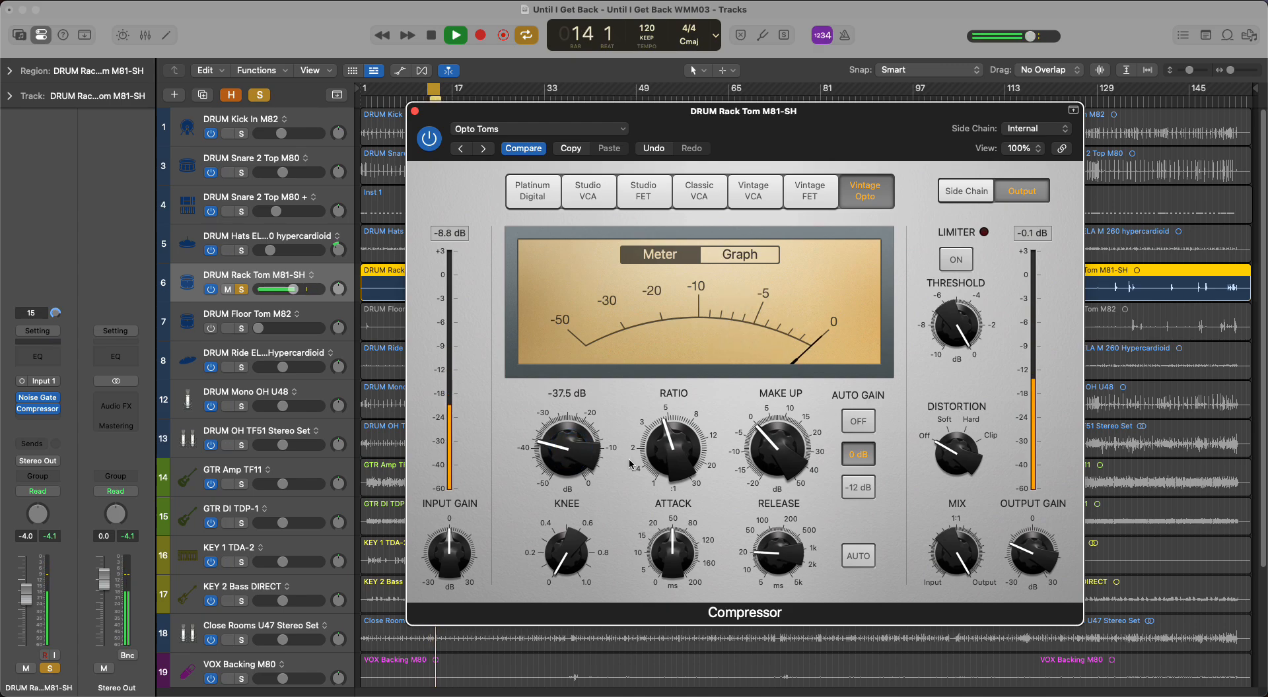
pyautogui.moveTo(672, 459); pyautogui.dragTo(672, 453)
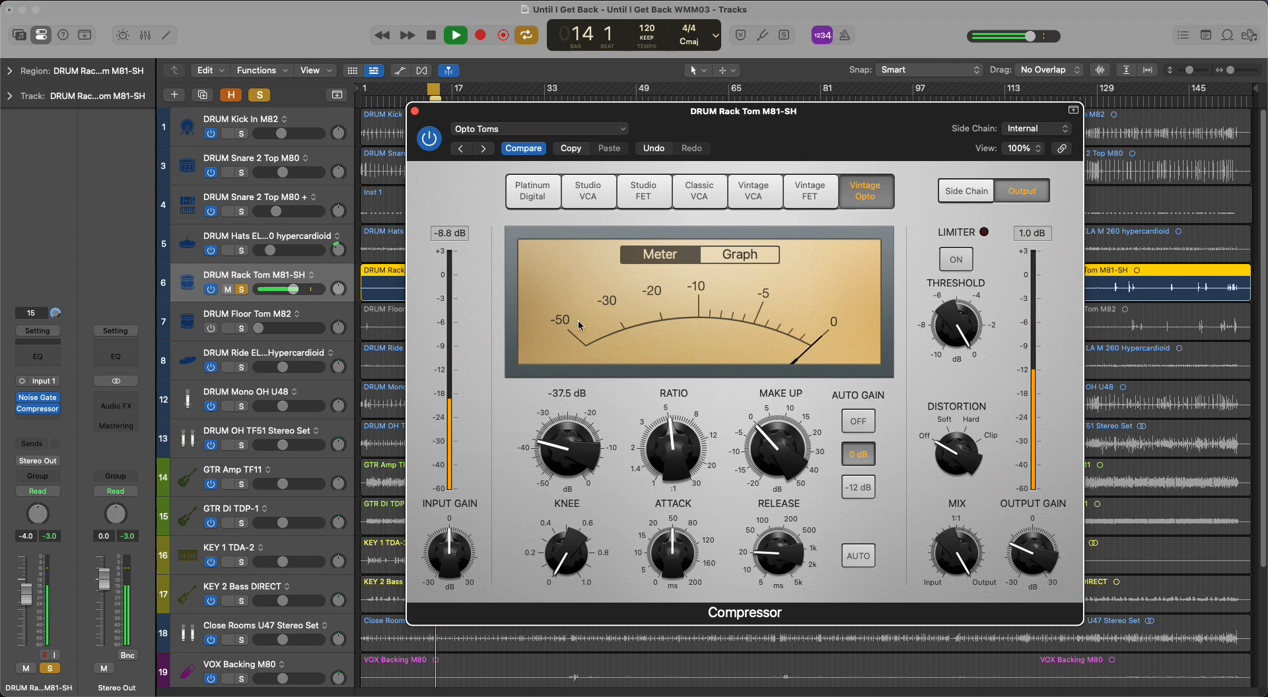
pyautogui.click(415, 112)
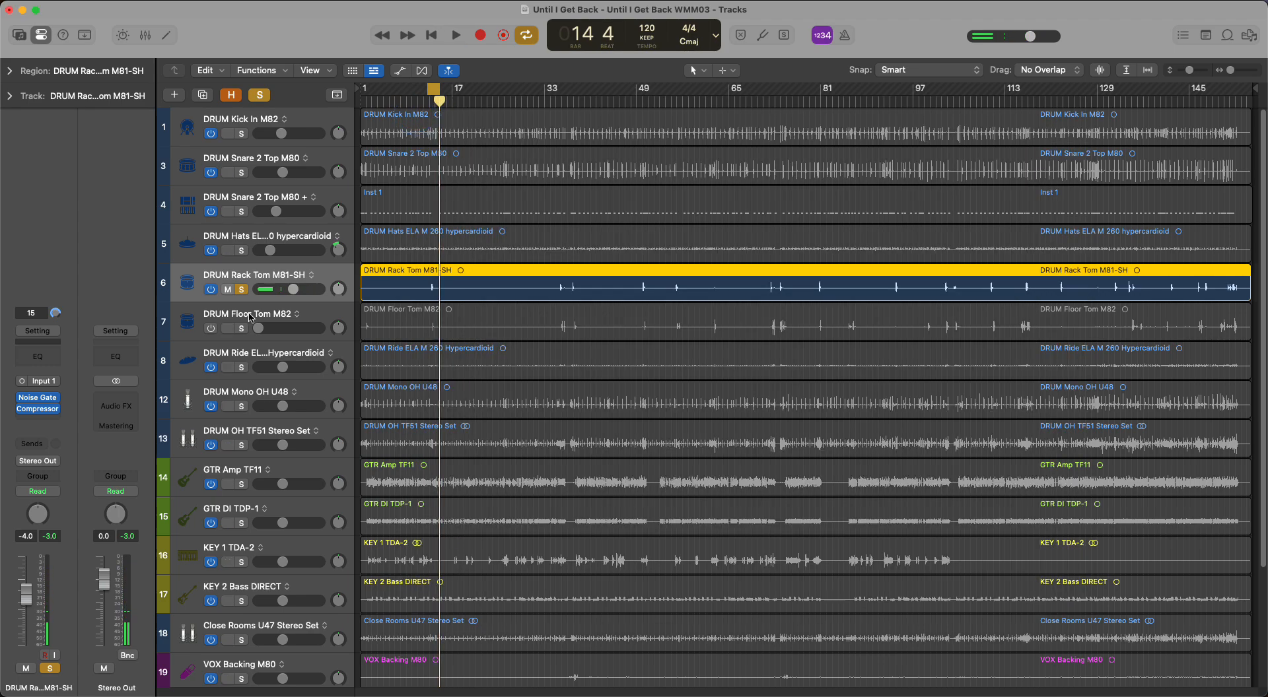
# - Copy the rack tom's Noise Gate and Compressor to the floor tom channel in the mixer, then hide the mixer
pyautogui.press('x')
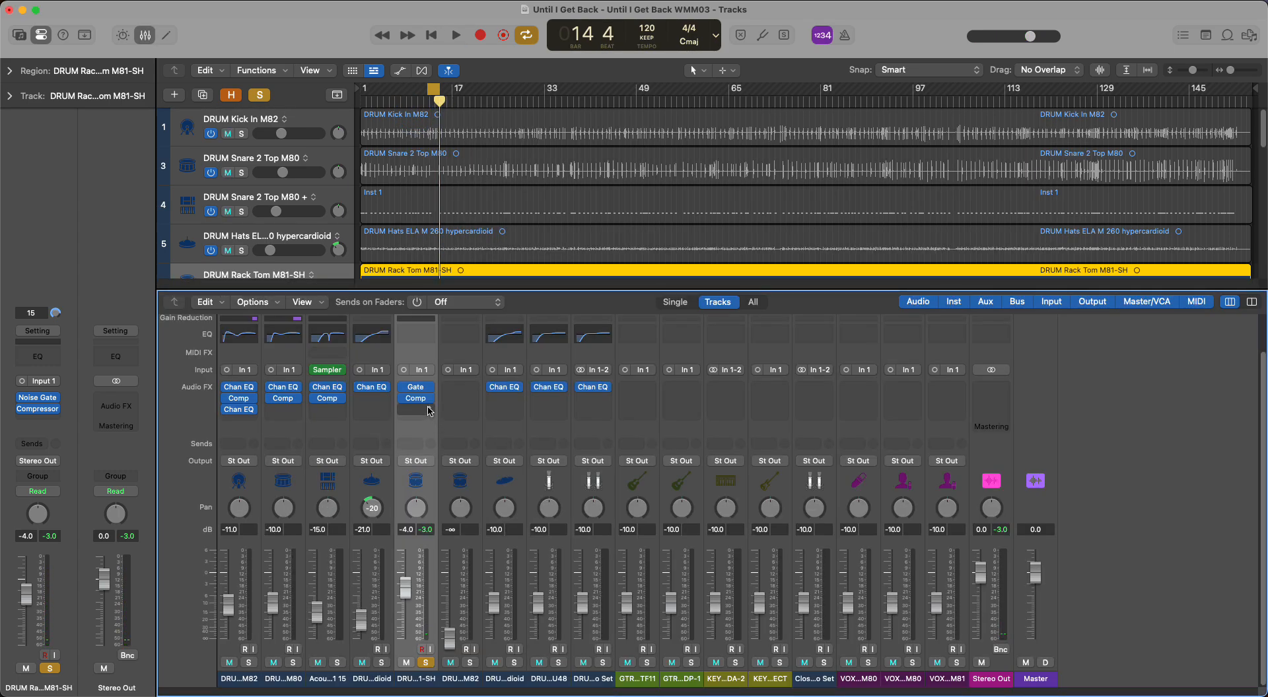
pyautogui.press('alt')
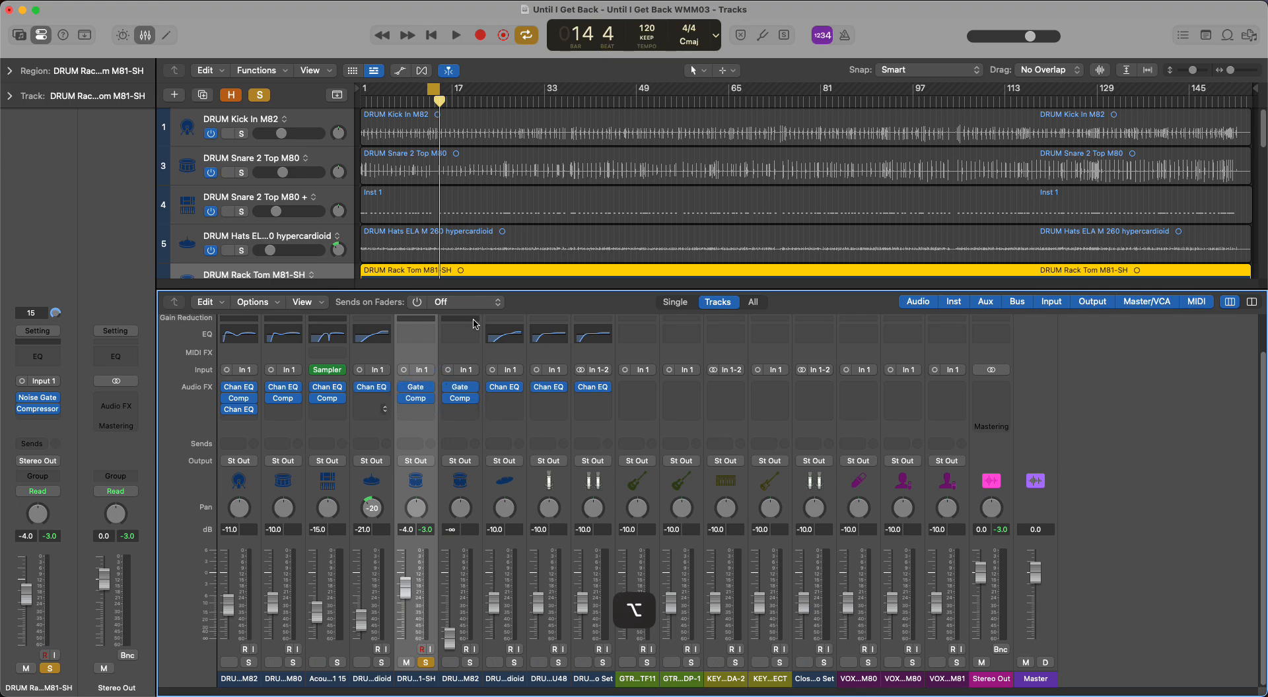
pyautogui.press('x')
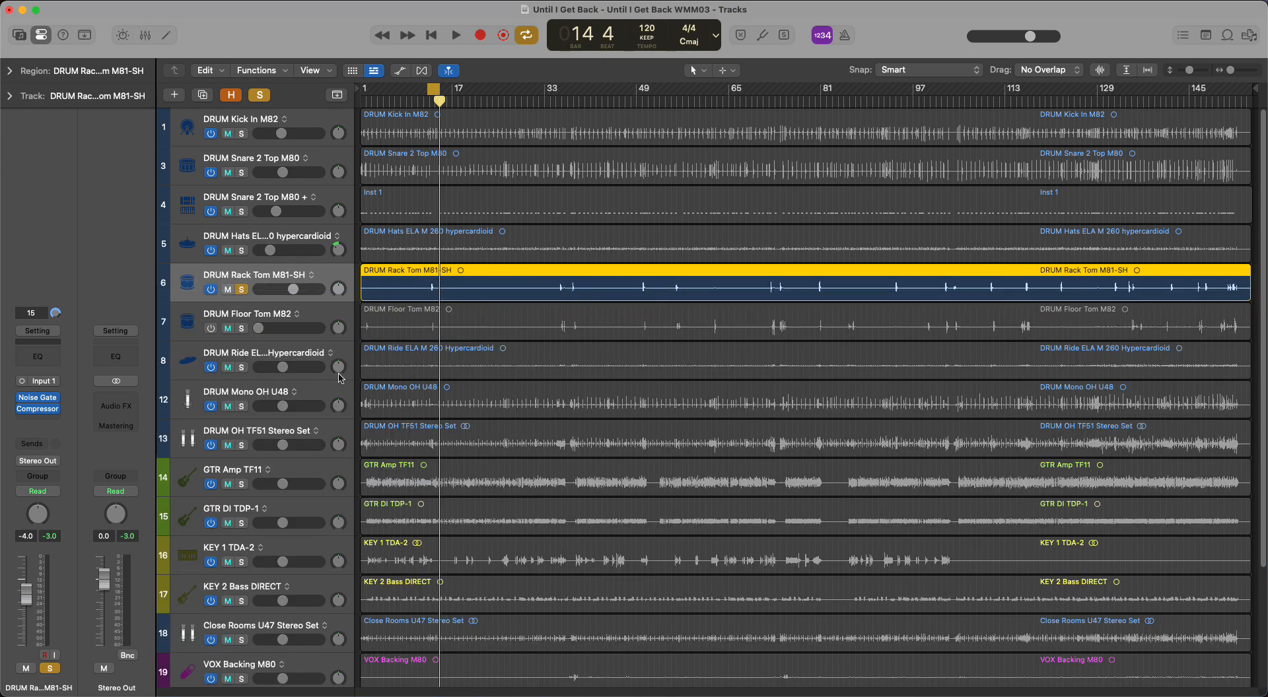
# - Solo the floor tom instead of the rack tom and turn the floor tom track on
pyautogui.click(241, 329)
pyautogui.click(244, 290)
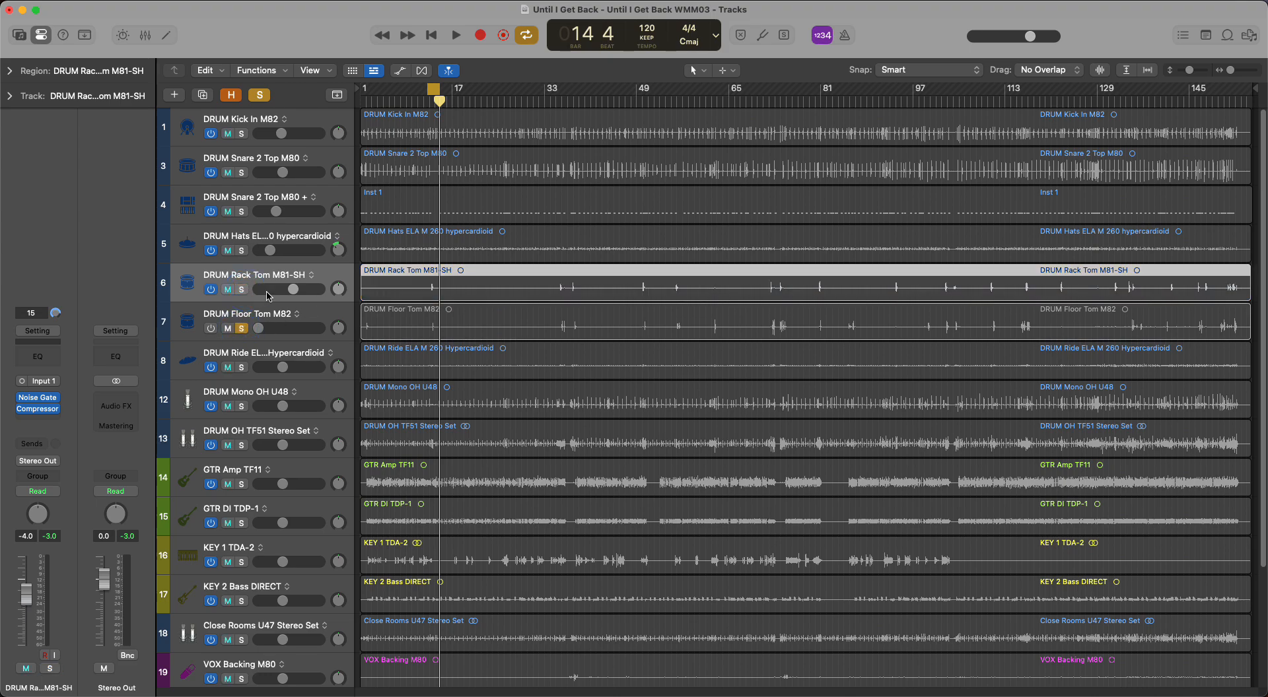
pyautogui.click(225, 328)
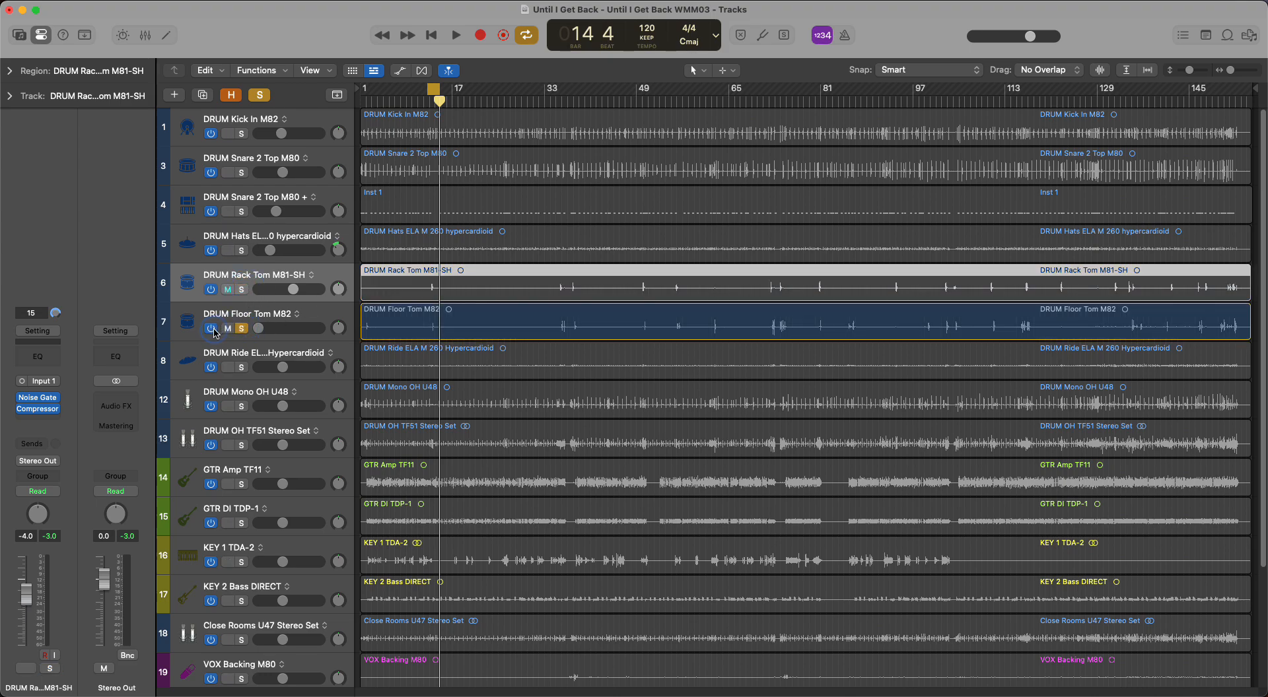
# - Play the floor tom around bars 34 and 72 and raise its track volume to -6.2 dB
pyautogui.click(560, 103)
pyautogui.press('space')
pyautogui.click(556, 103)
pyautogui.moveTo(271, 327); pyautogui.dragTo(331, 326)
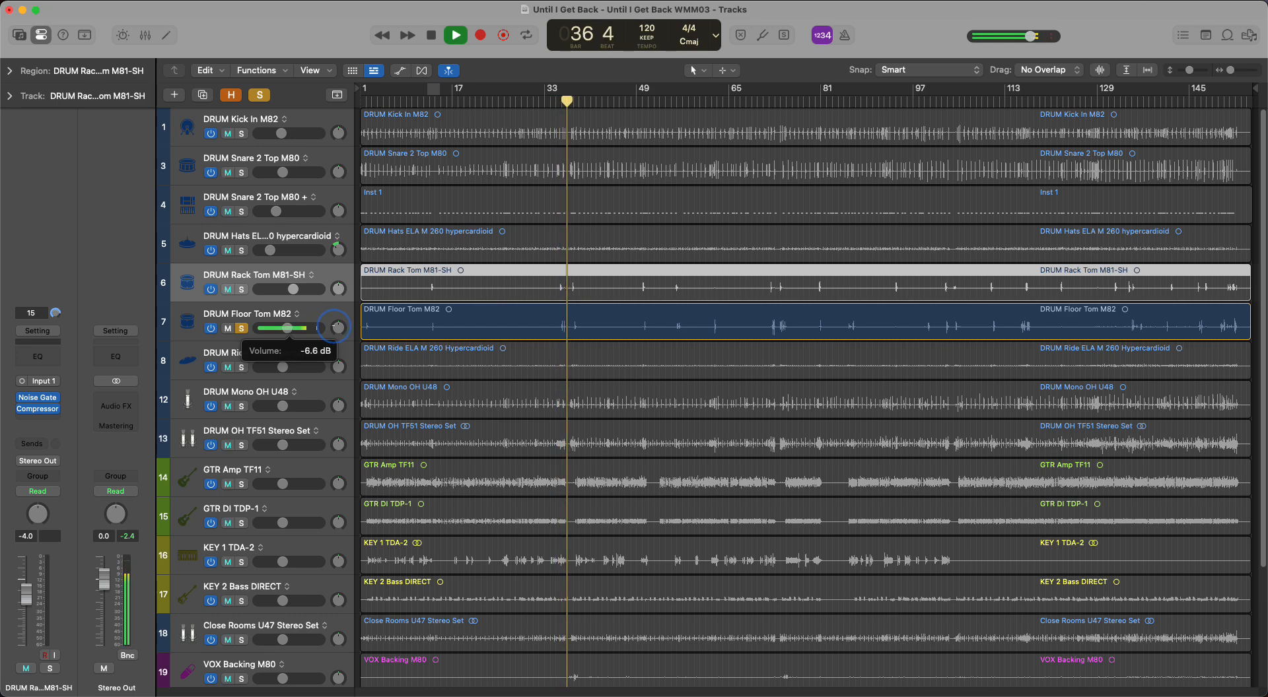
pyautogui.moveTo(776, 100); pyautogui.dragTo(769, 100)
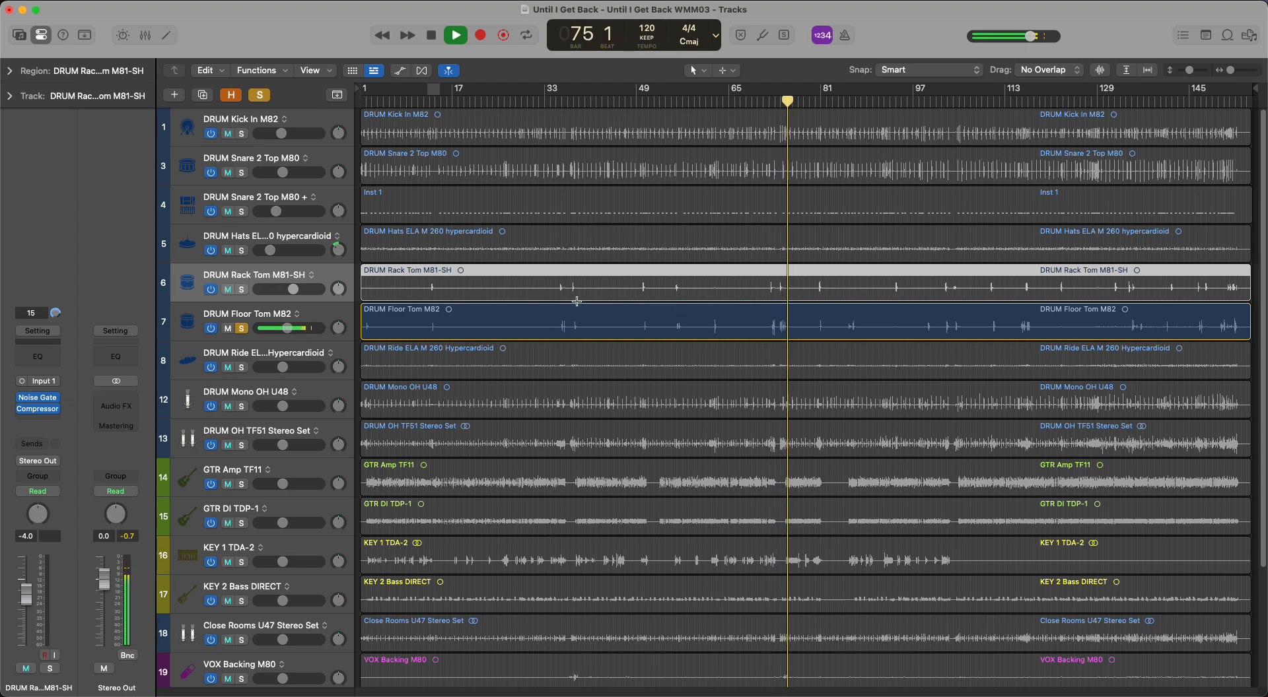
pyautogui.press('space')
# - Insert a mono Channel EQ after the Compressor on the floor tom track
pyautogui.click(331, 316)
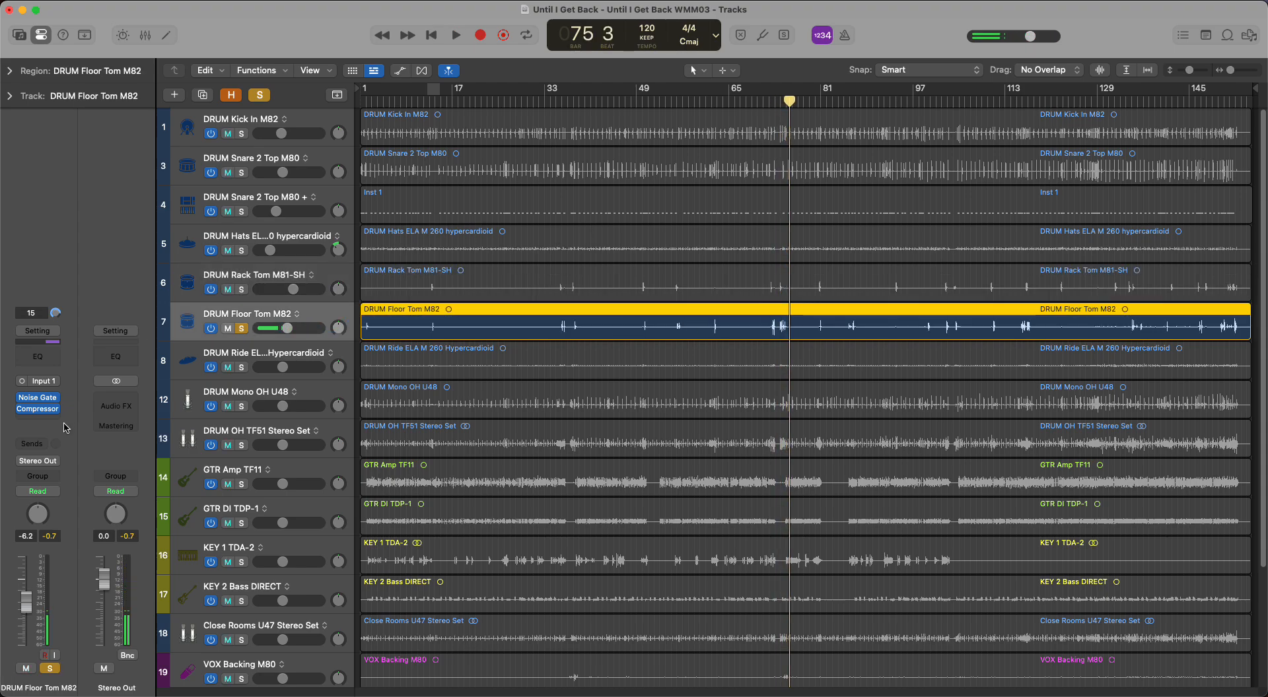
pyautogui.click(29, 420)
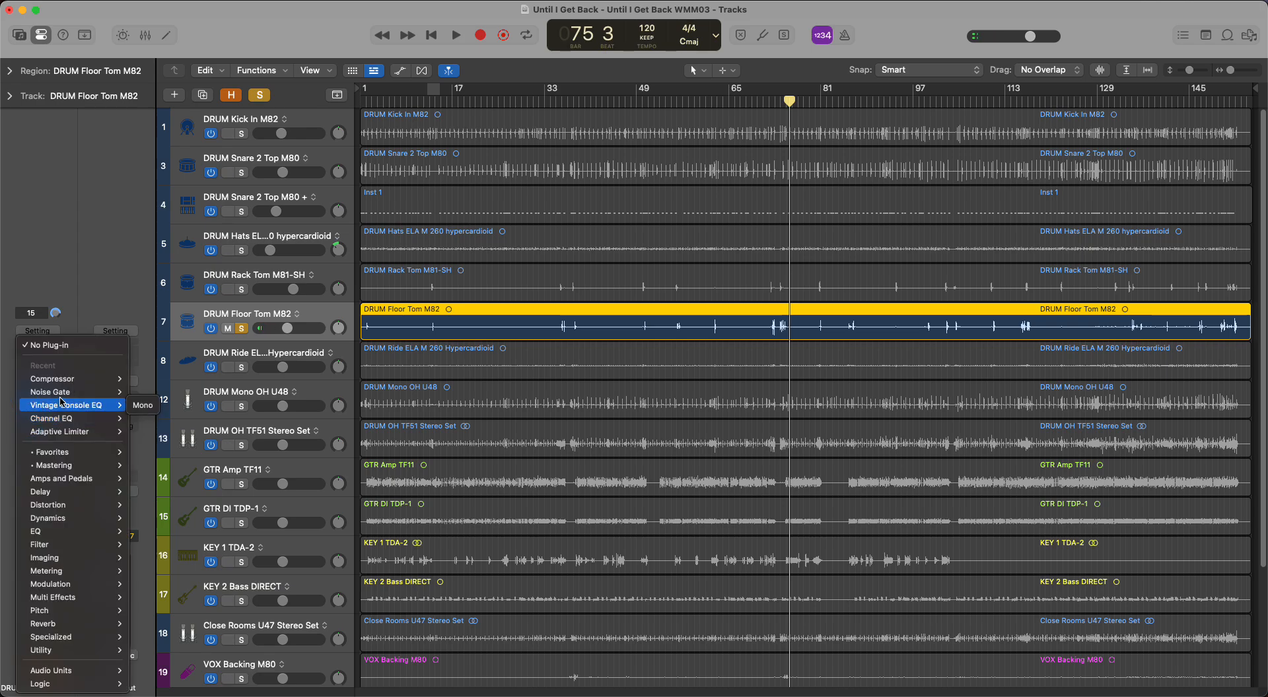
pyautogui.click(143, 418)
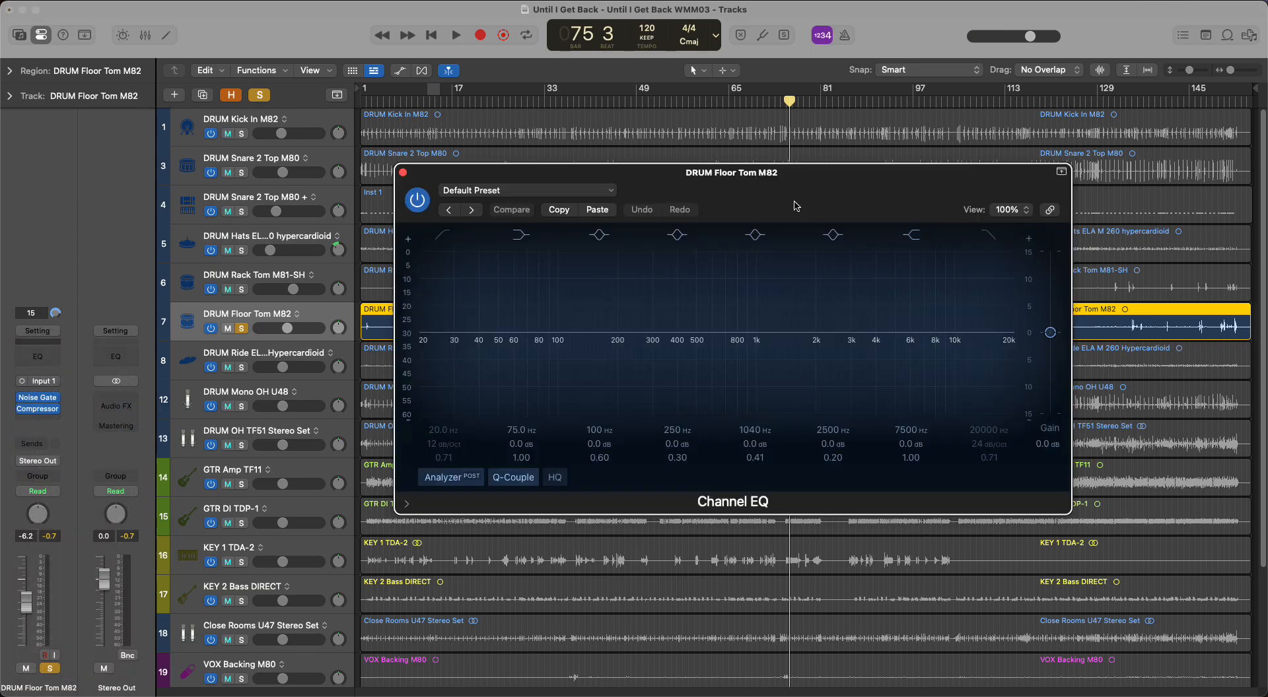
# - Enable the Channel EQ's low cut at 85.5 Hz and play the floor tom from around bar 72
pyautogui.press('space')
pyautogui.click(443, 234)
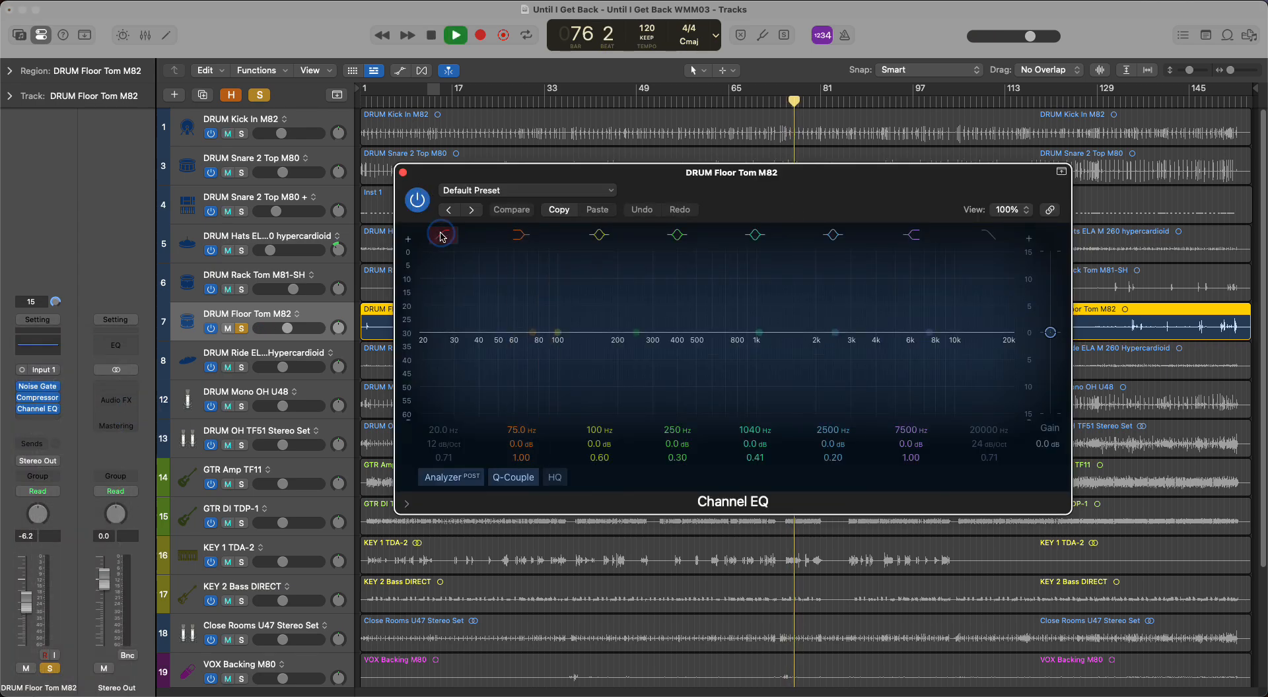
pyautogui.moveTo(444, 429); pyautogui.dragTo(443, 414)
pyautogui.moveTo(819, 188); pyautogui.dragTo(485, 142)
pyautogui.click(773, 100)
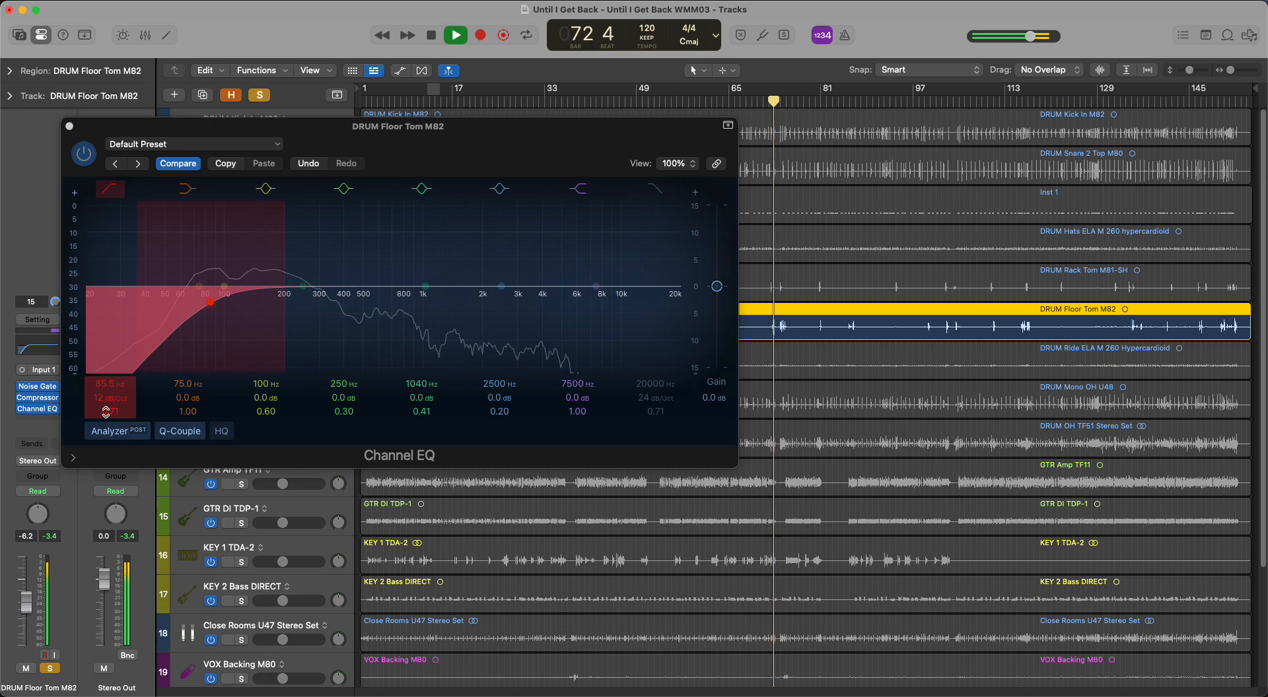
# - Switch the EQ analyzer to pre-EQ, refine the floor tom's low cut to 75 Hz, 24 dB/oct and Q 0.98, audition it and close the EQ
pyautogui.moveTo(109, 412)
pyautogui.mouseDown()
pyautogui.moveTo(108, 401)
pyautogui.moveTo(108, 412)
pyautogui.mouseUp()
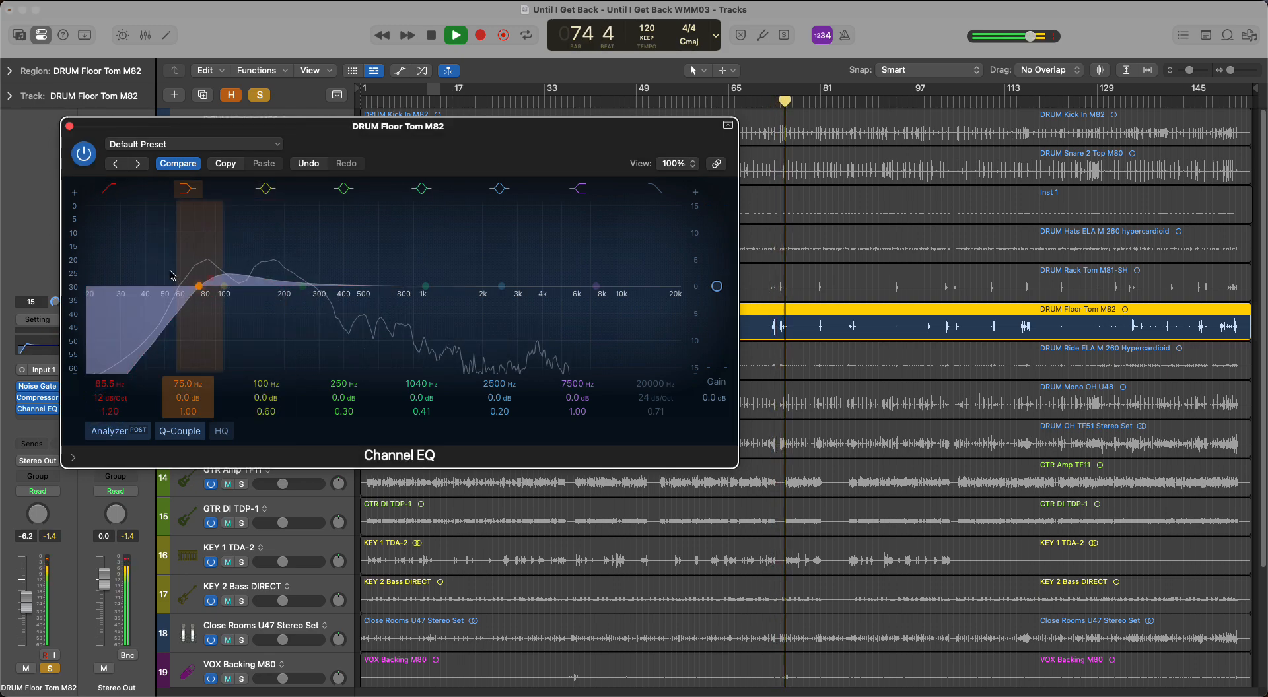
pyautogui.click(137, 430)
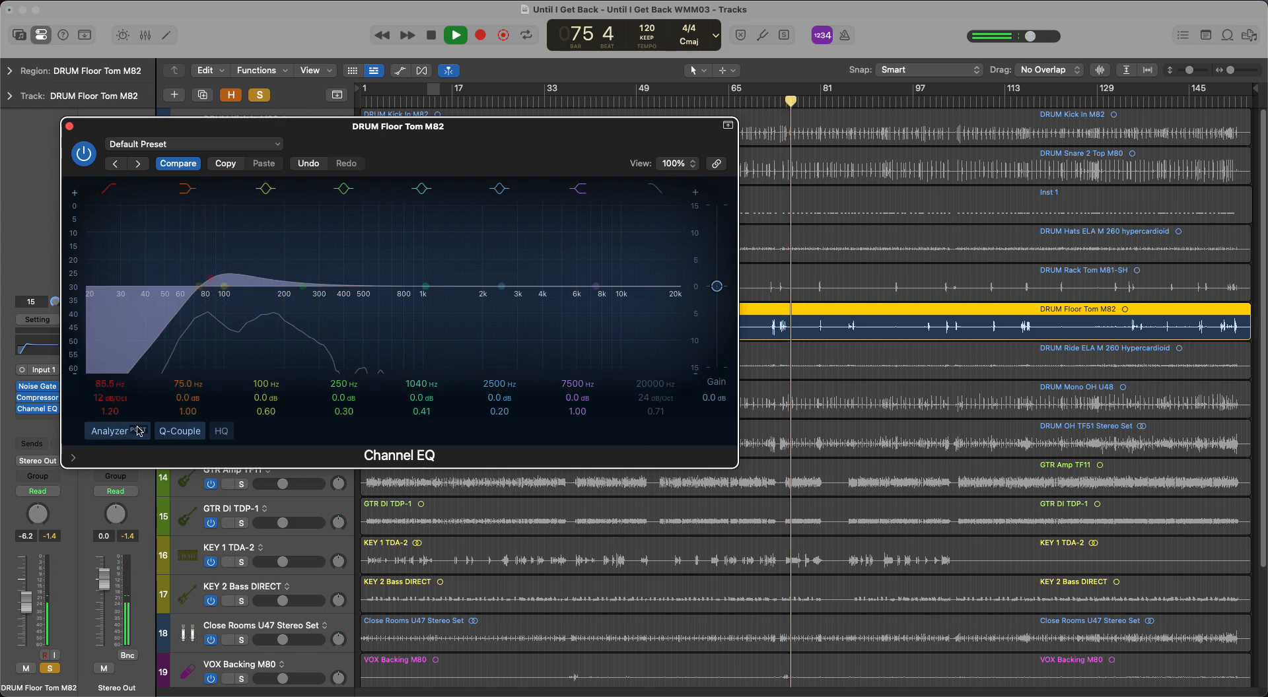
pyautogui.click(766, 102)
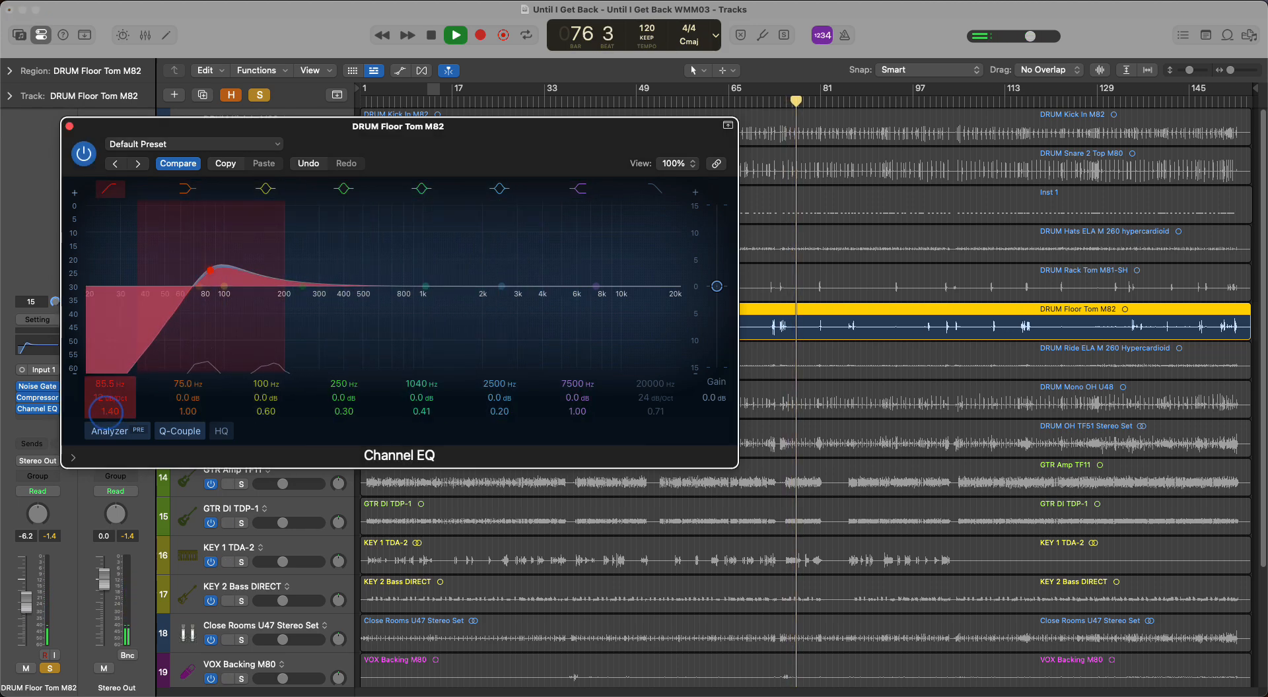
pyautogui.moveTo(105, 407)
pyautogui.mouseDown()
pyautogui.moveTo(109, 383)
pyautogui.moveTo(108, 412)
pyautogui.mouseUp()
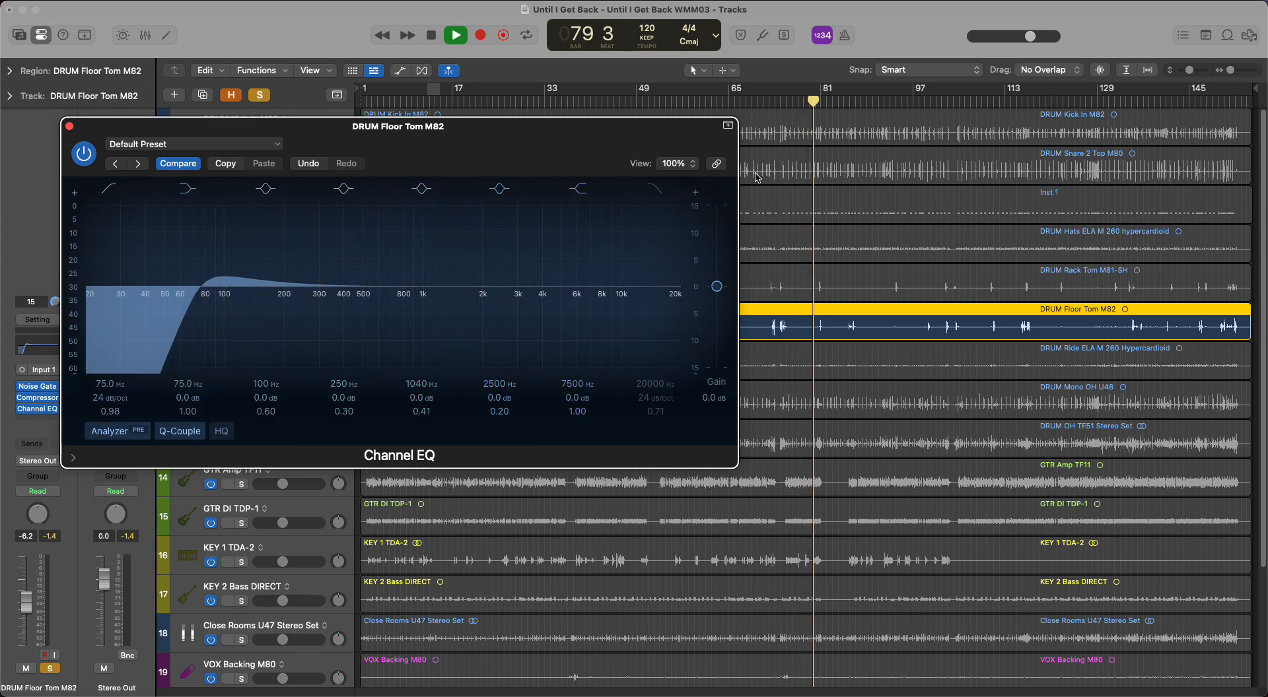
pyautogui.click(774, 101)
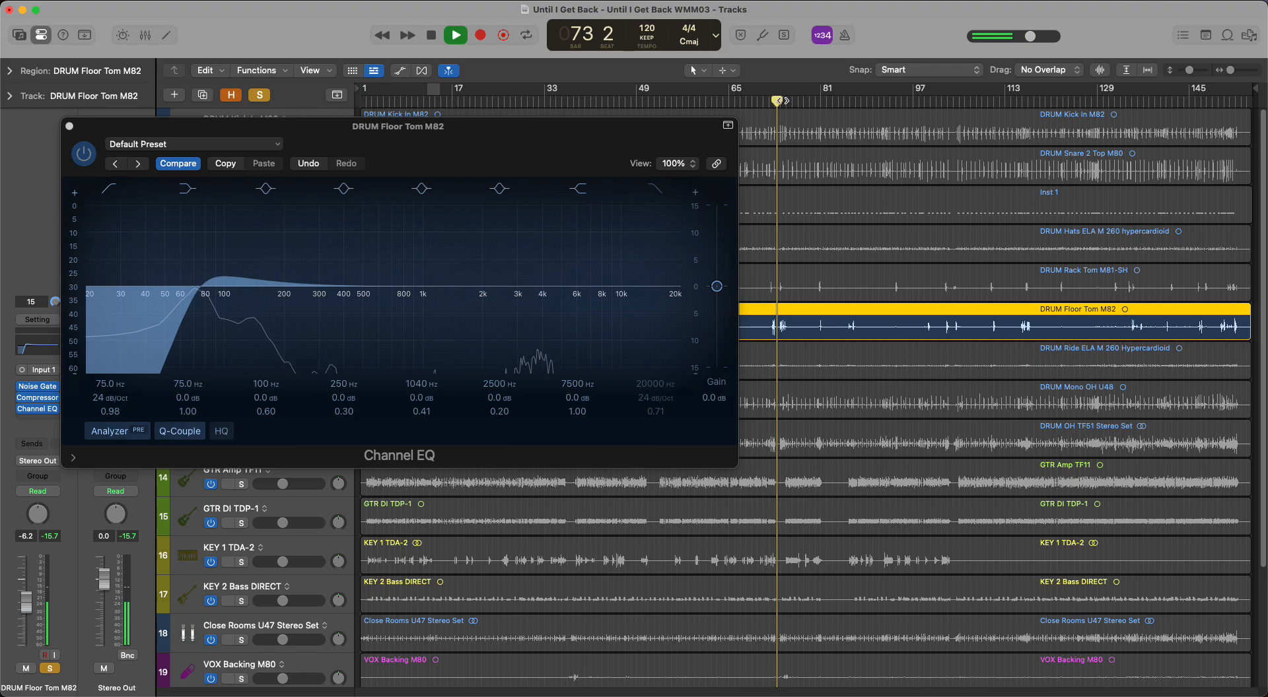
pyautogui.click(792, 101)
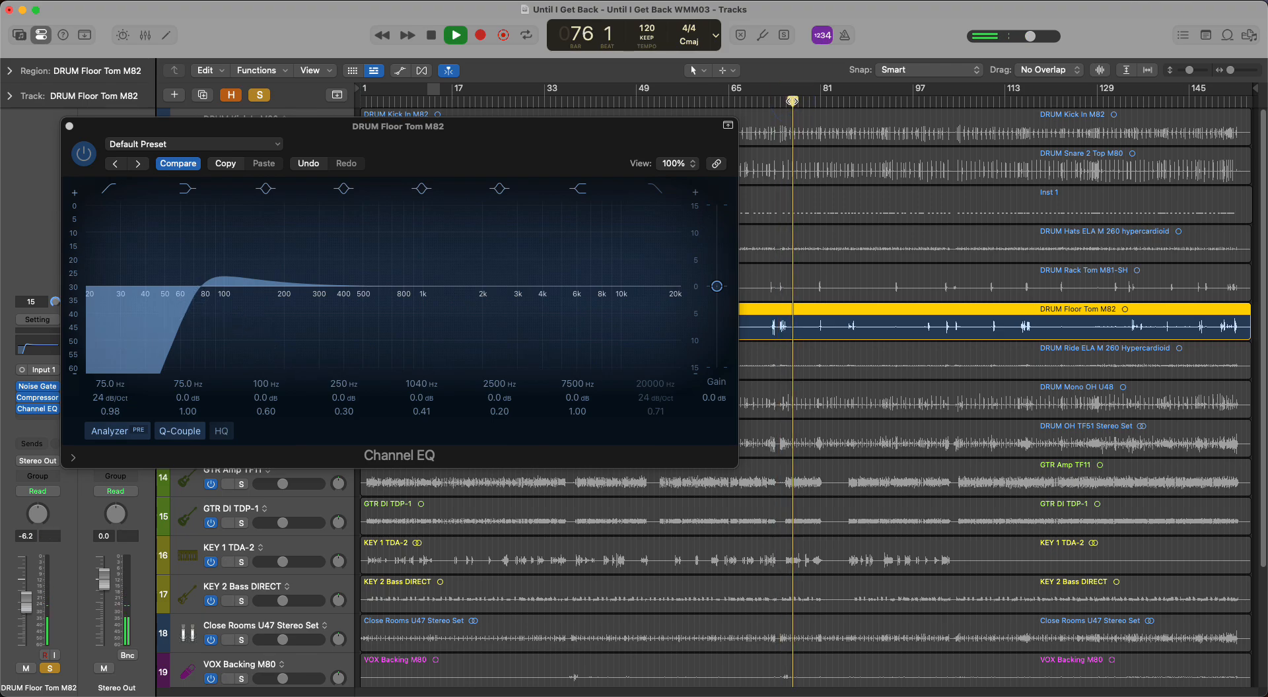
pyautogui.click(69, 125)
# - Solo the rack tom alongside the floor tom and play both from around bar 72
pyautogui.click(242, 290)
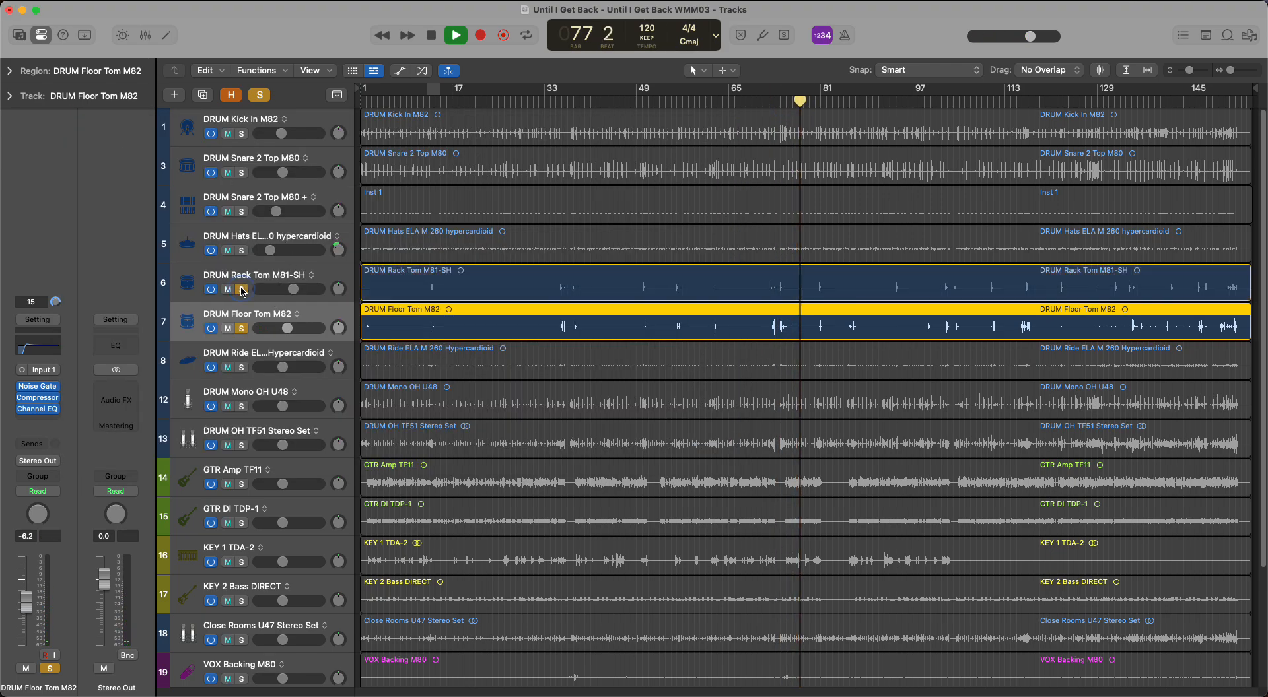
pyautogui.click(770, 101)
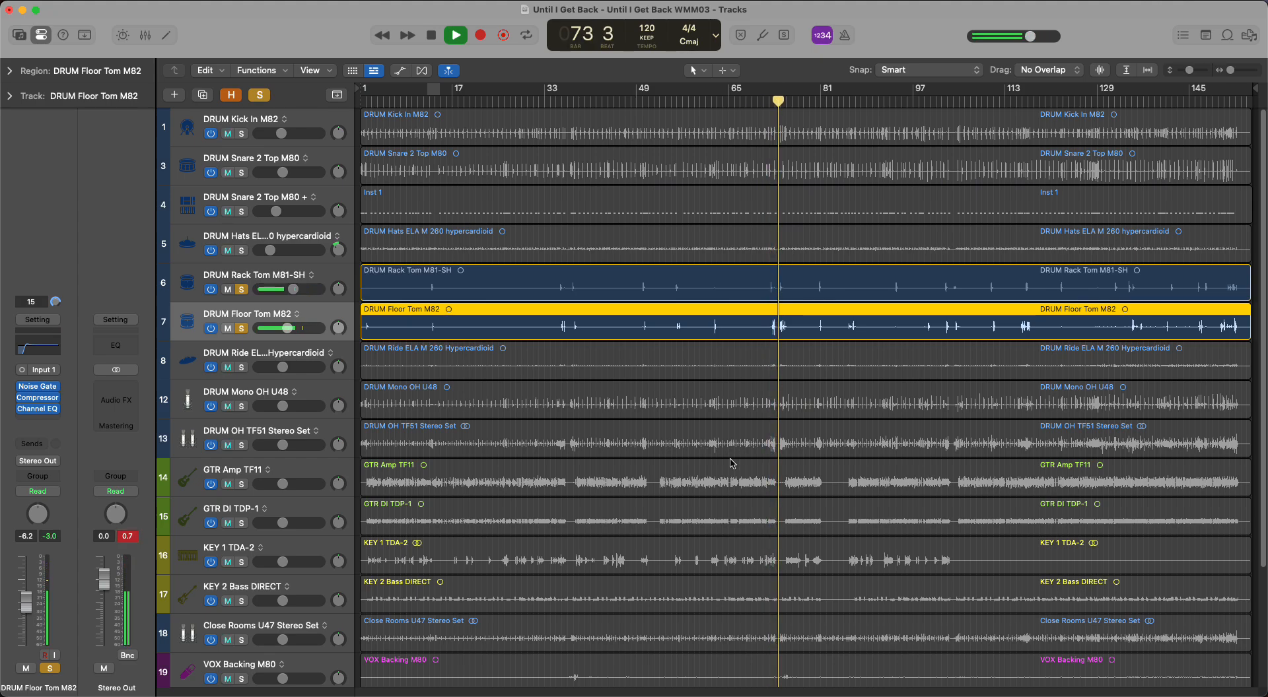
pyautogui.press('space')
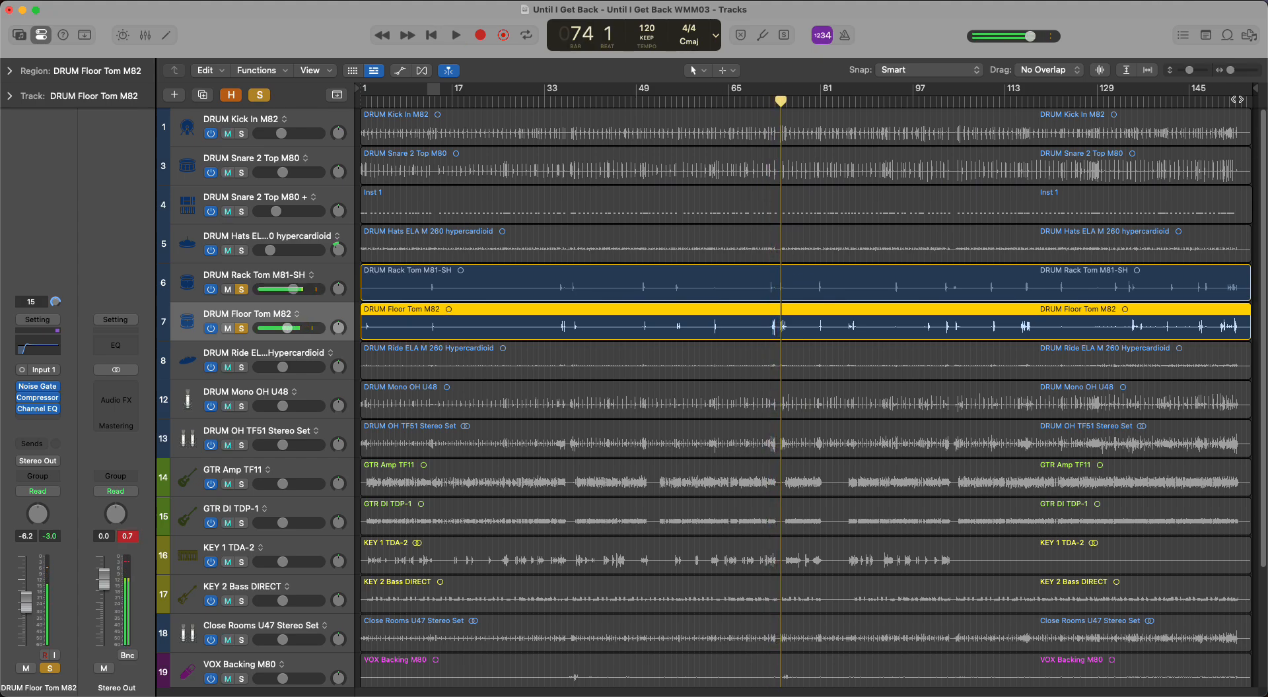
# - Set a cycle range over bars 150 to 154, show the mixer and play the looped section
pyautogui.moveTo(1222, 91); pyautogui.dragTo(1241, 90)
pyautogui.press('x')
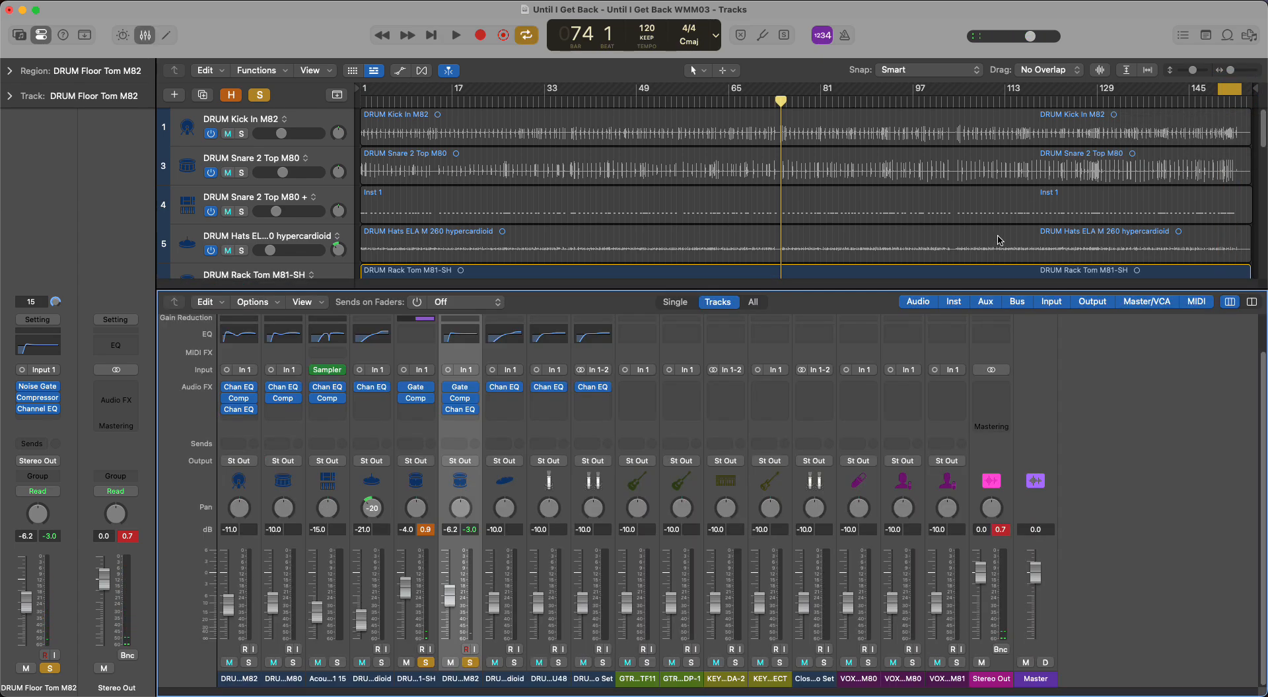
pyautogui.press('space')
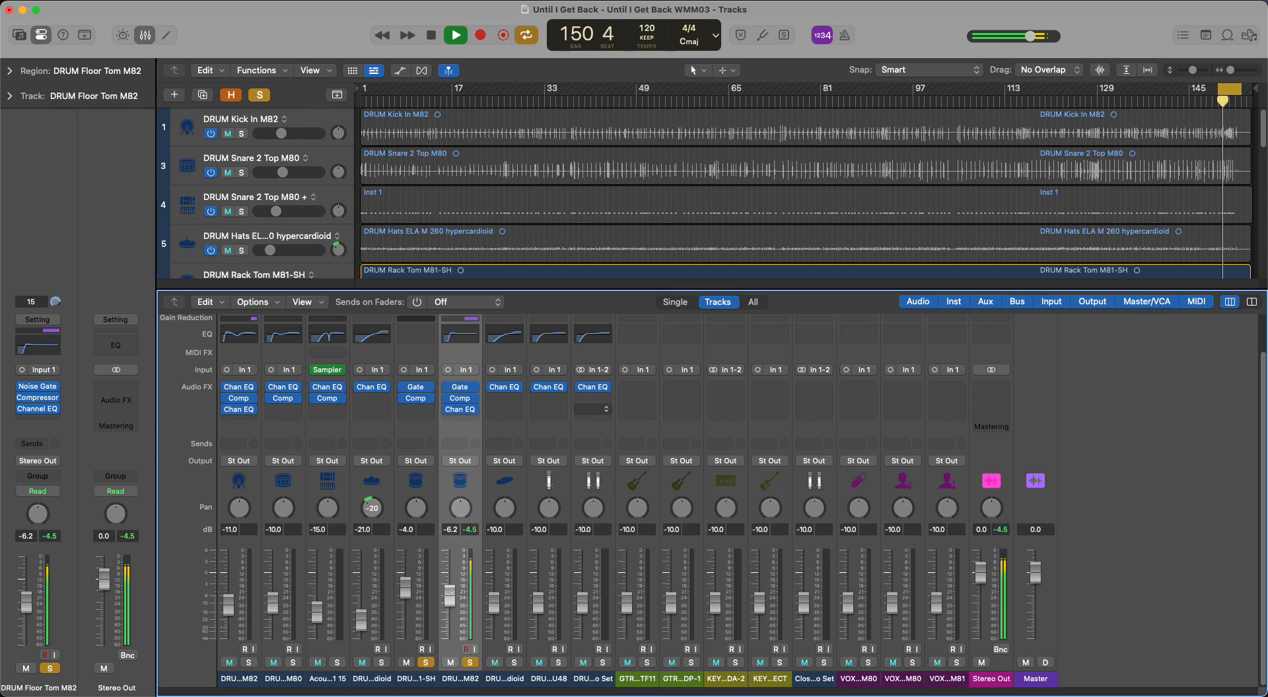
# - Set the rack tom's volume to -6.0 dB and the floor tom's to -12.0 dB, then stop playback and hide the mixer
pyautogui.keyDown('alt'); pyautogui.click(404, 585); pyautogui.keyUp('alt')
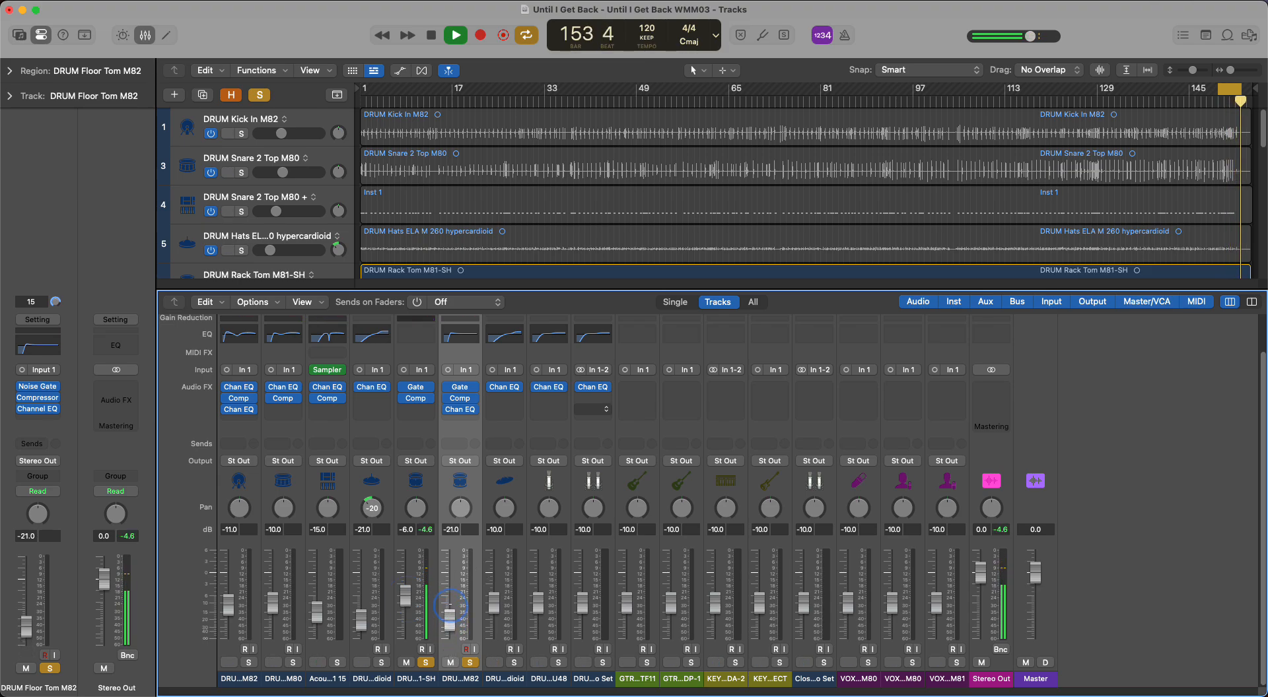
pyautogui.moveTo(447, 606)
pyautogui.mouseDown()
pyautogui.moveTo(452, 590)
pyautogui.moveTo(449, 615)
pyautogui.moveTo(451, 603)
pyautogui.mouseUp()
pyautogui.press('space')
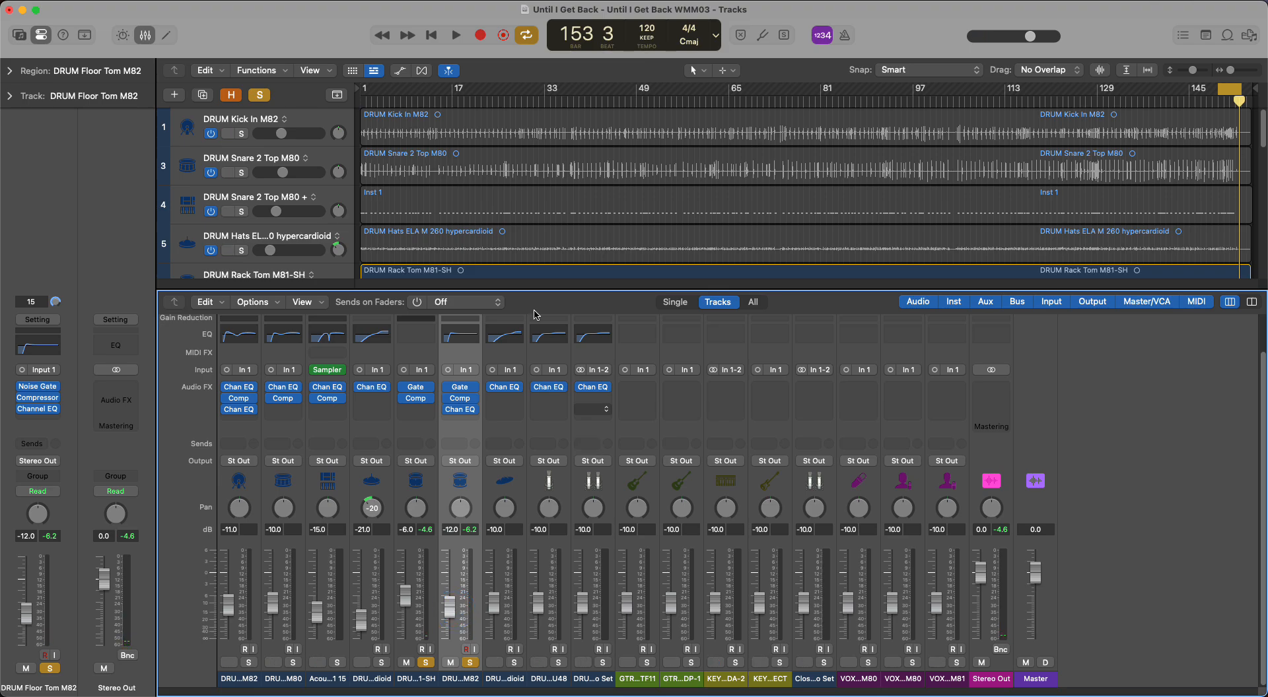
pyautogui.press('x')
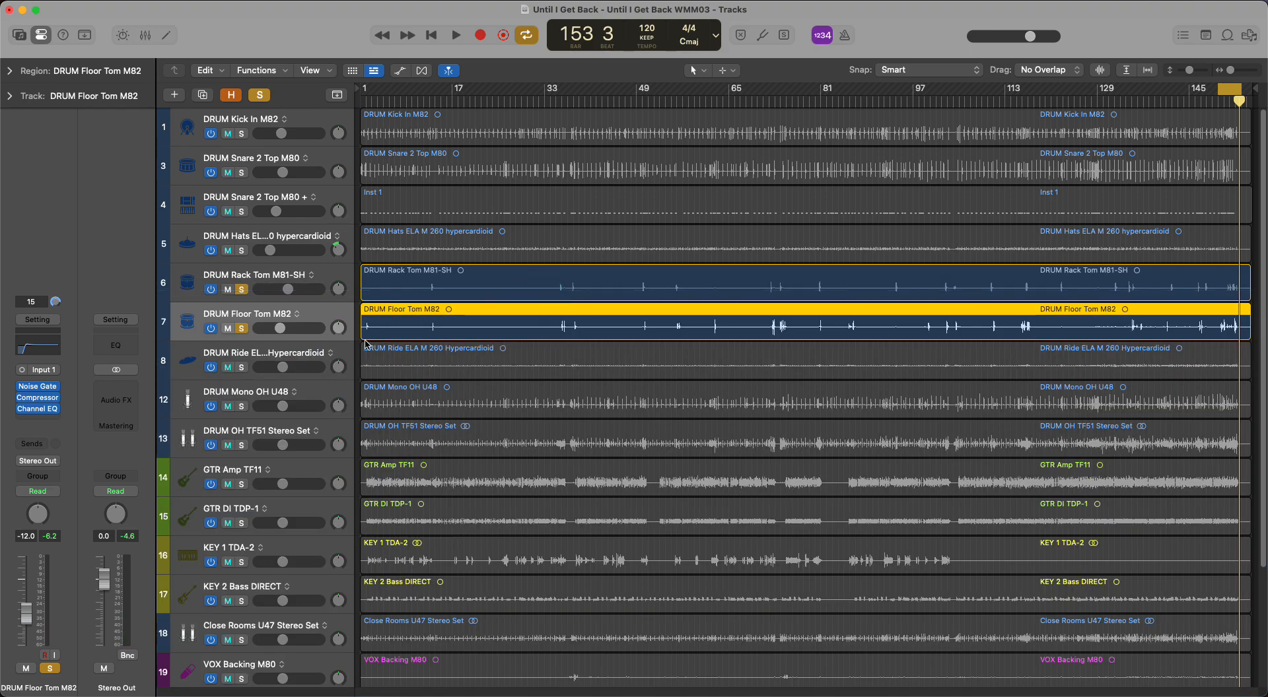
# - Listen to the cycled section with the stereo overheads soloed instead of the toms, then stop and unsolo them
pyautogui.click(240, 326)
pyautogui.click(242, 288)
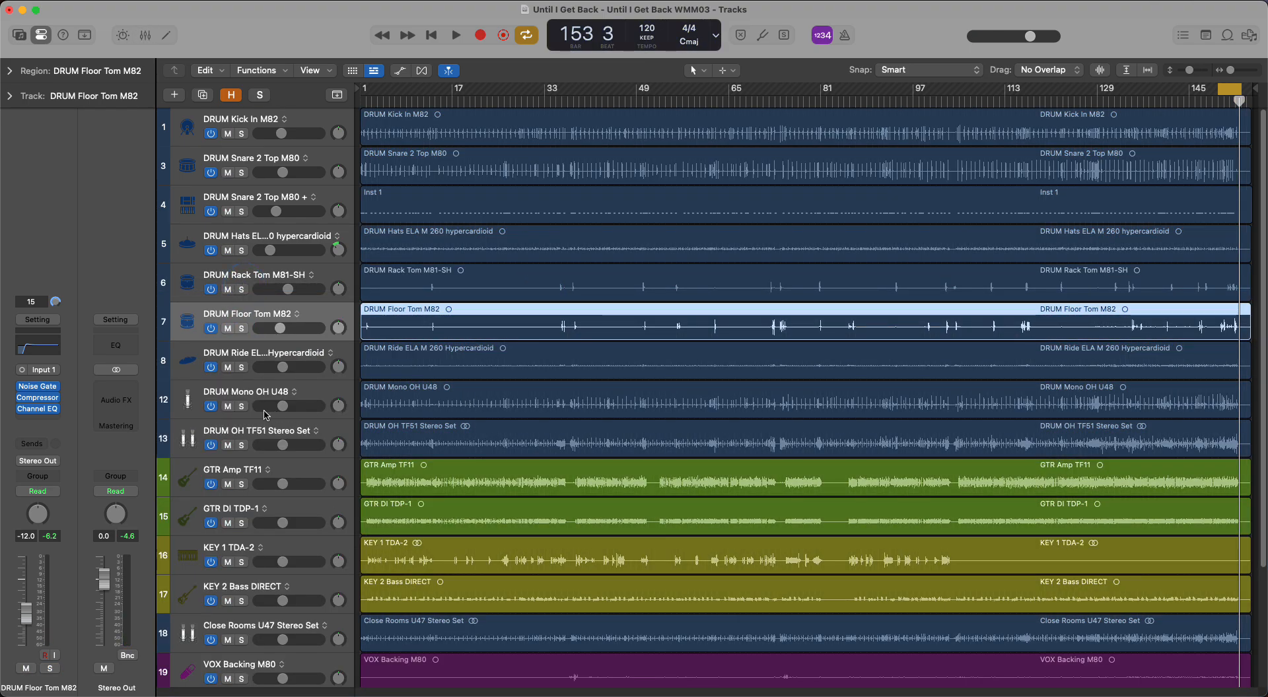
pyautogui.click(242, 446)
pyautogui.press('space')
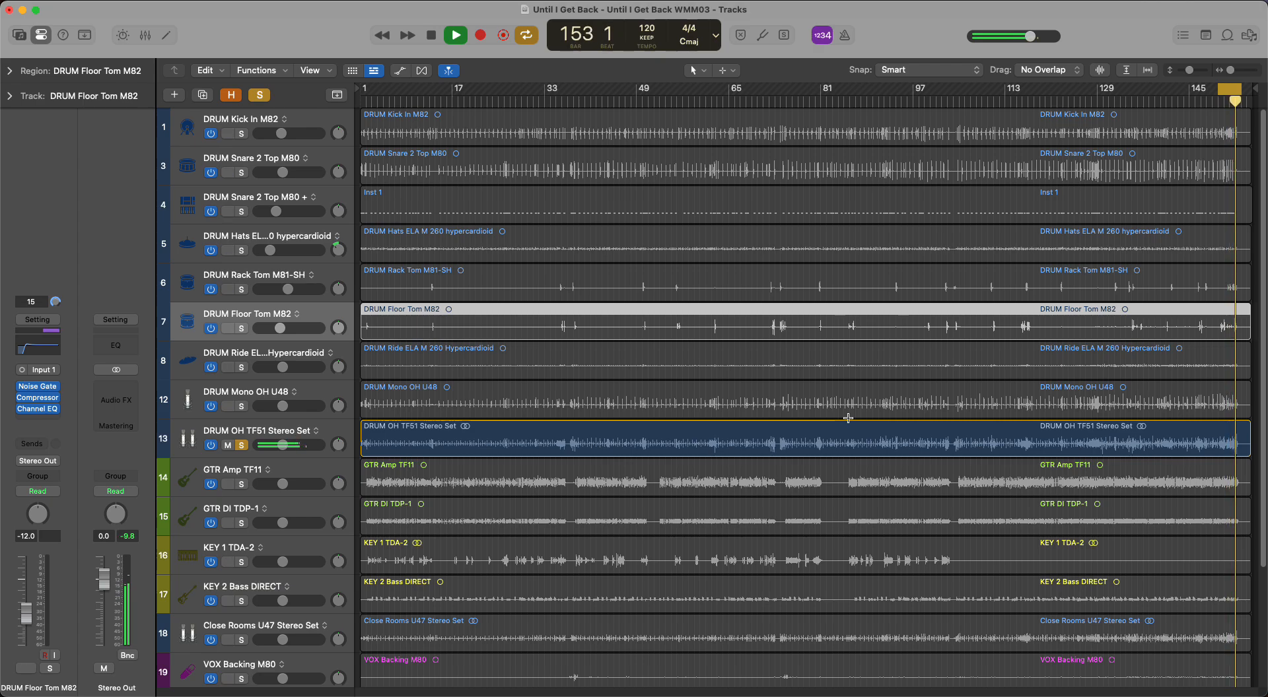
pyautogui.press('space')
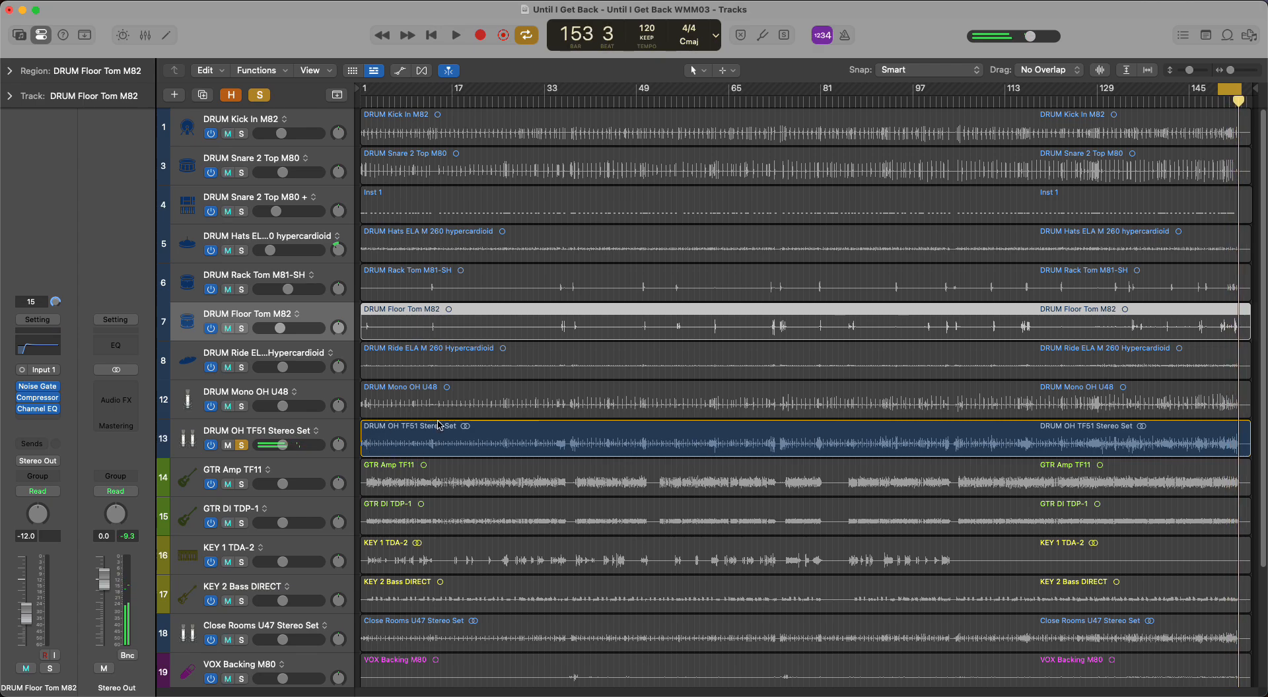
pyautogui.click(242, 446)
# - Solo both toms again, pan the rack tom to -15 and the floor tom to +25 in the mixer, and play the result
pyautogui.moveTo(242, 291); pyautogui.dragTo(242, 328)
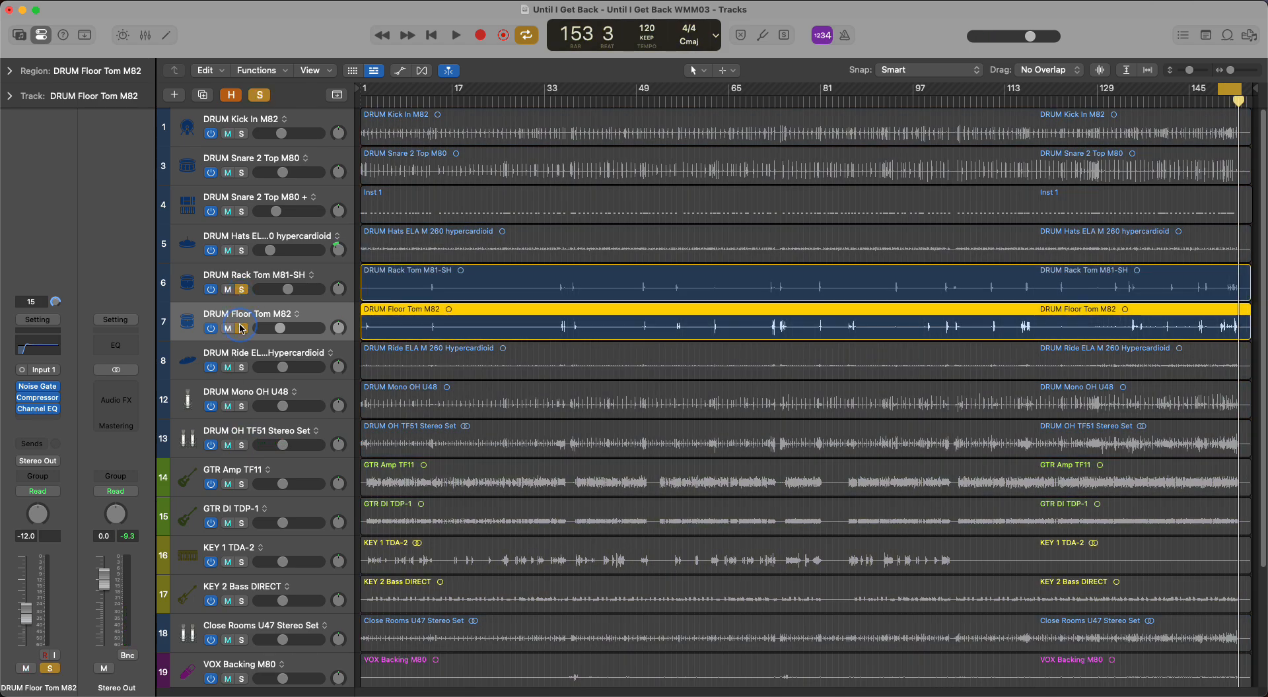
pyautogui.press('x')
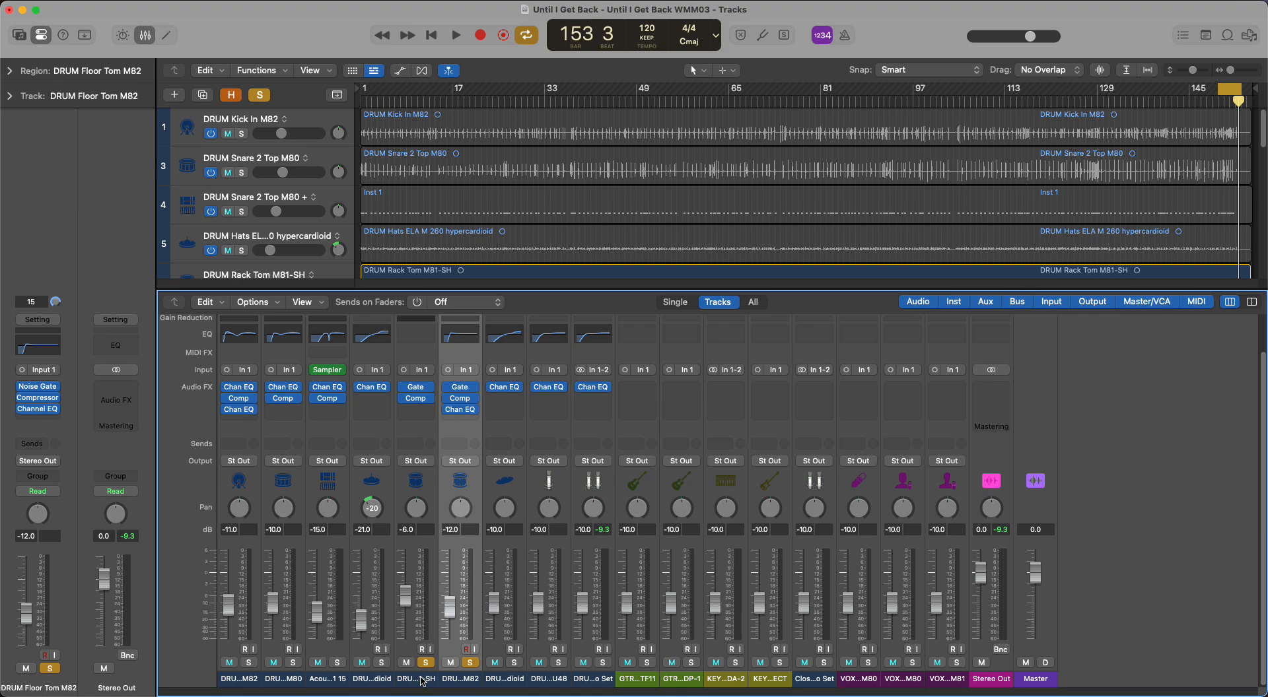
pyautogui.keyDown('shift'); pyautogui.click(423, 680); pyautogui.keyUp('shift')
pyautogui.click(456, 677)
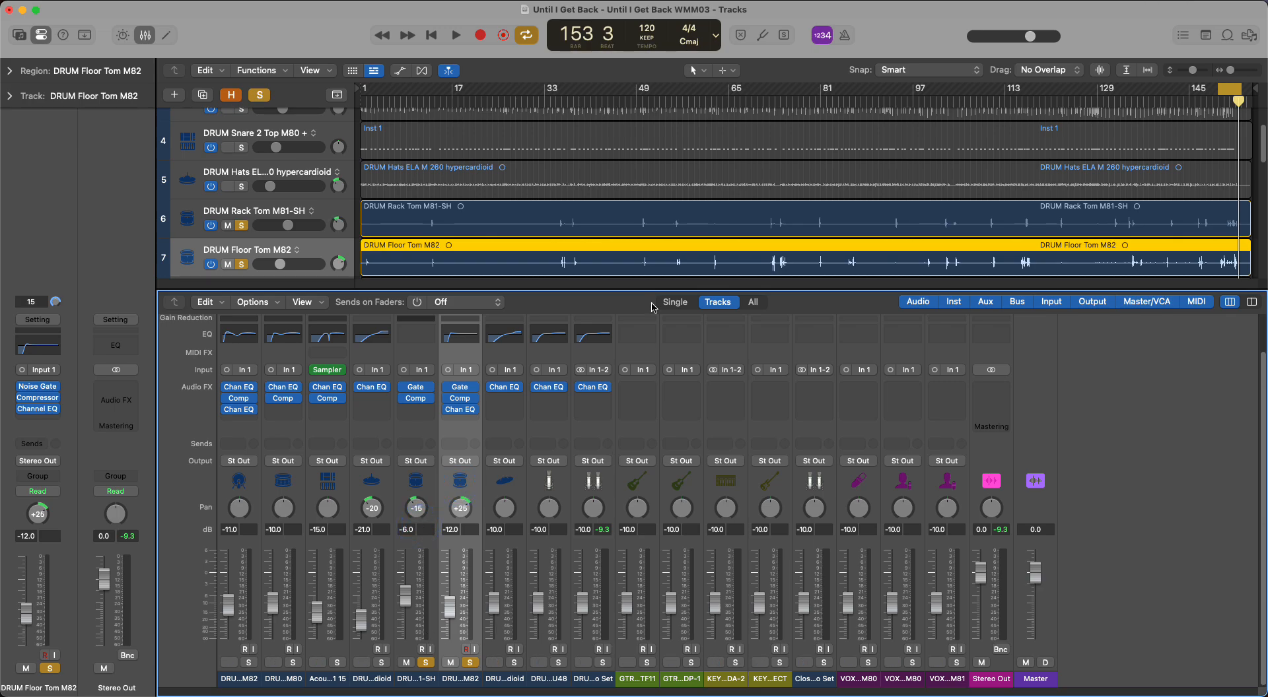
pyautogui.press('space')
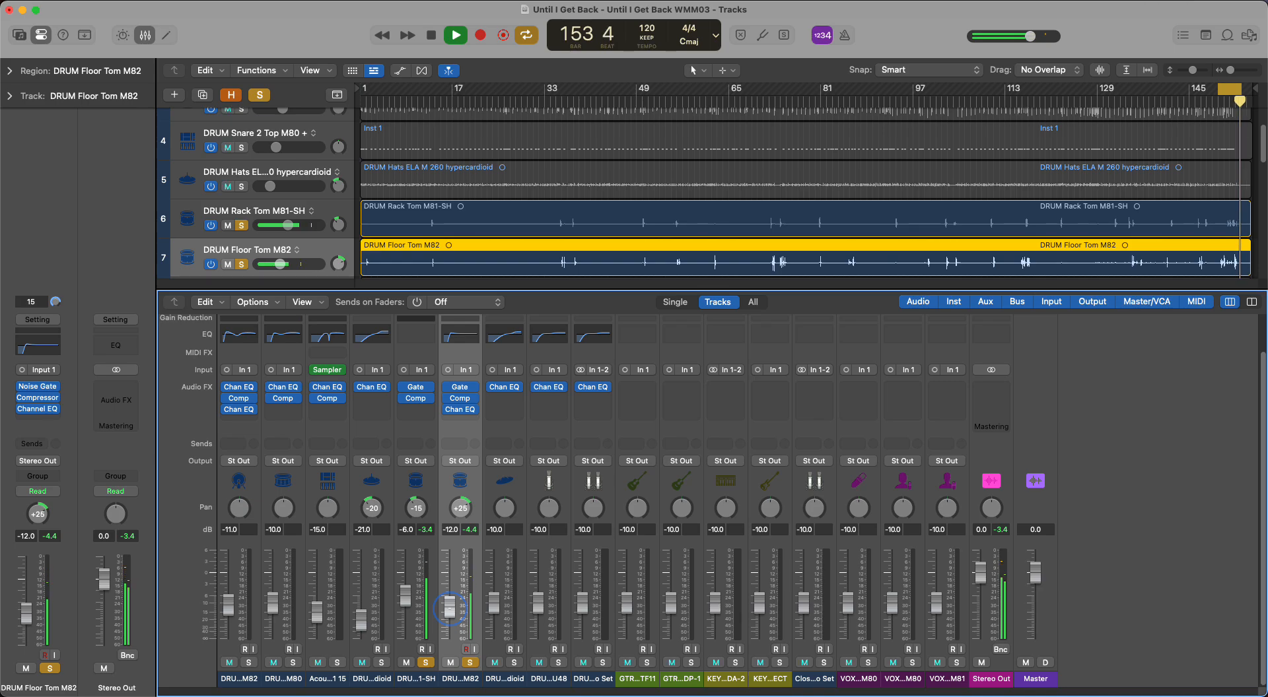
pyautogui.press('x')
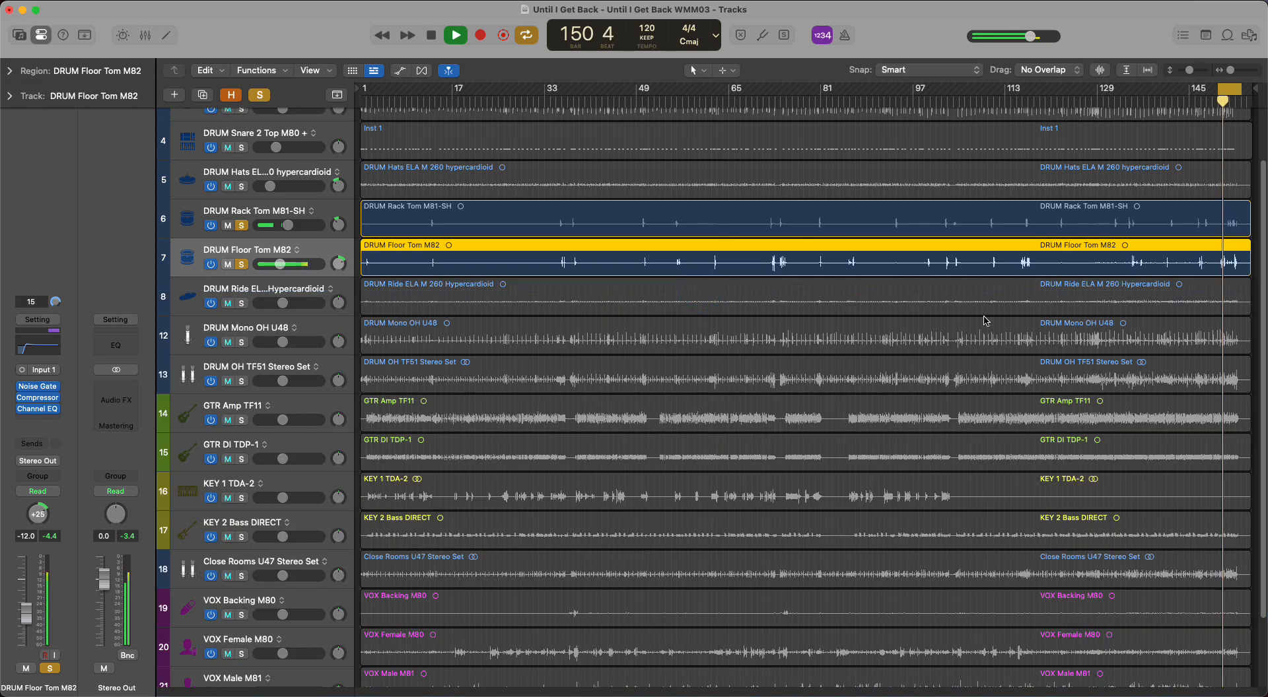
# - Inspect the tom waveforms in bars 150 to 153 up close, unsolo both toms and play the full mix from bar 150
pyautogui.scroll(5, 984, 321)
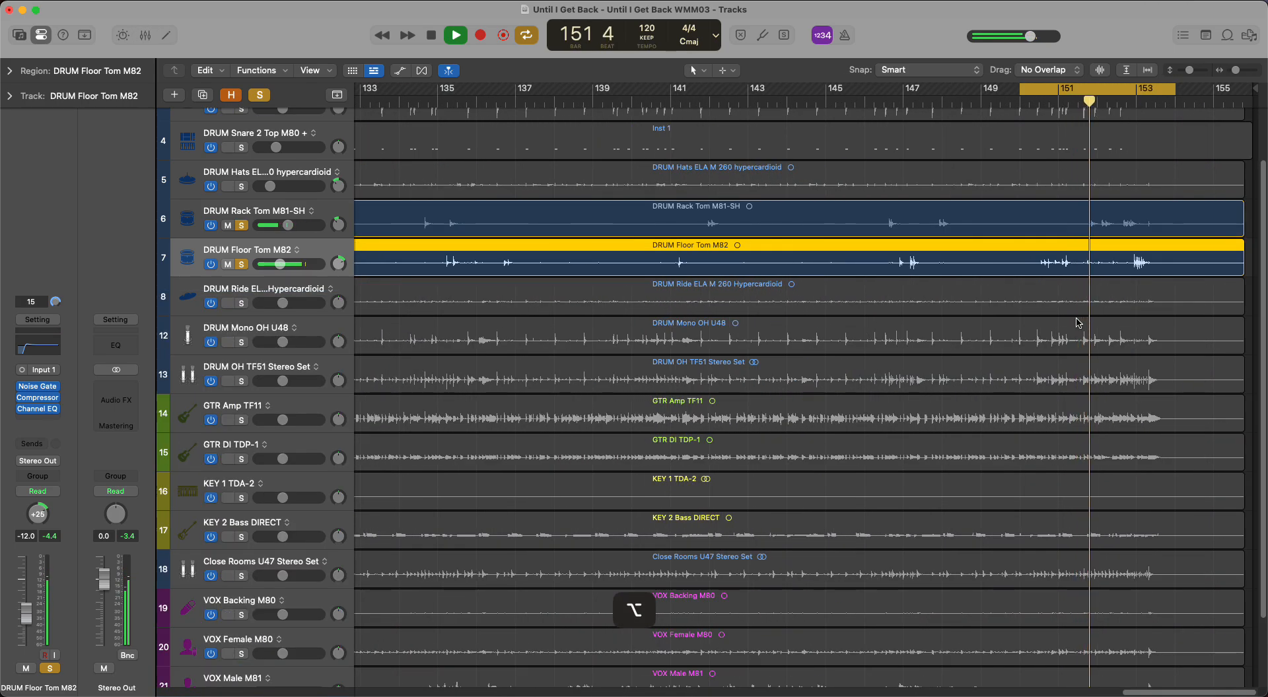
pyautogui.scroll(3, 1140, 286)
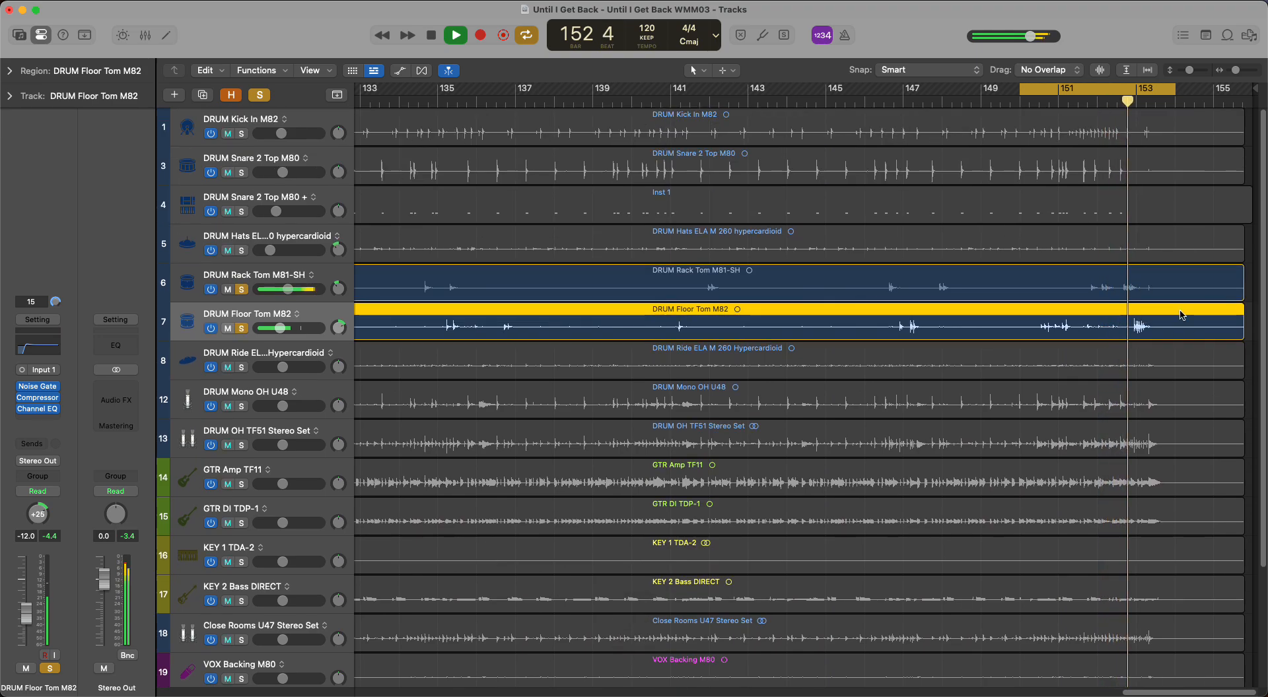
pyautogui.press('space')
pyautogui.scroll(2, 1122, 301)
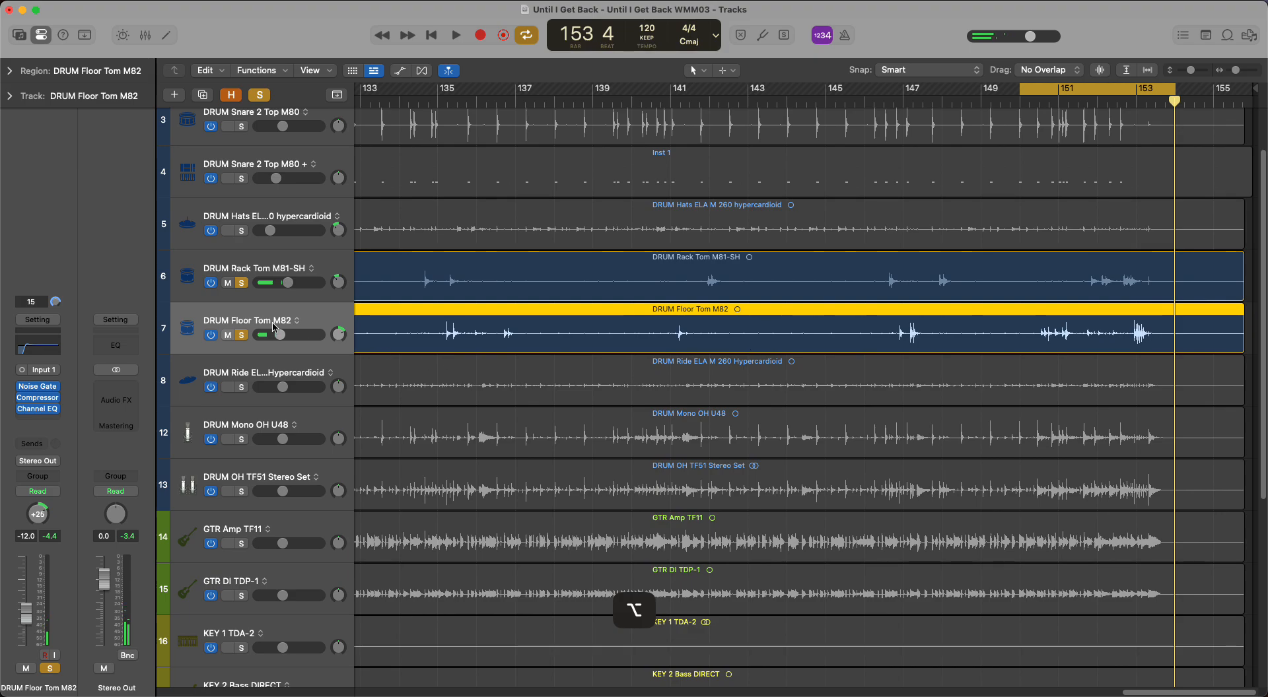
pyautogui.click(242, 337)
pyautogui.scroll(5, 1107, 345)
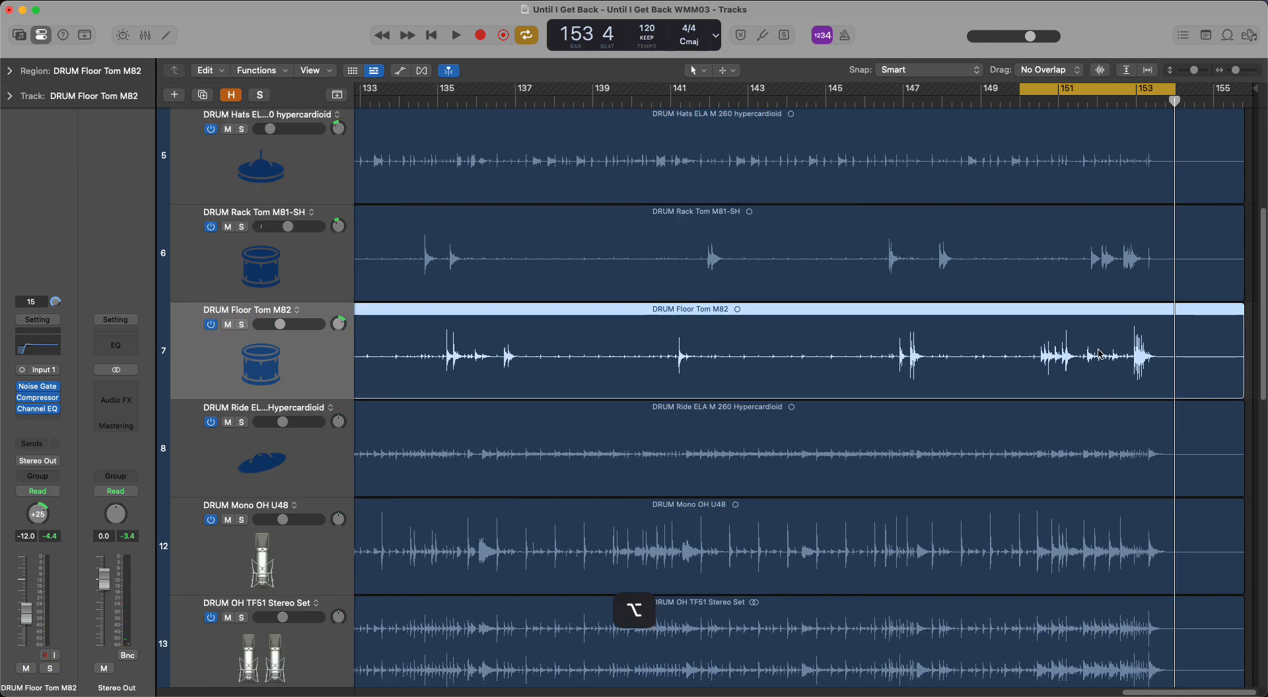
pyautogui.press('space')
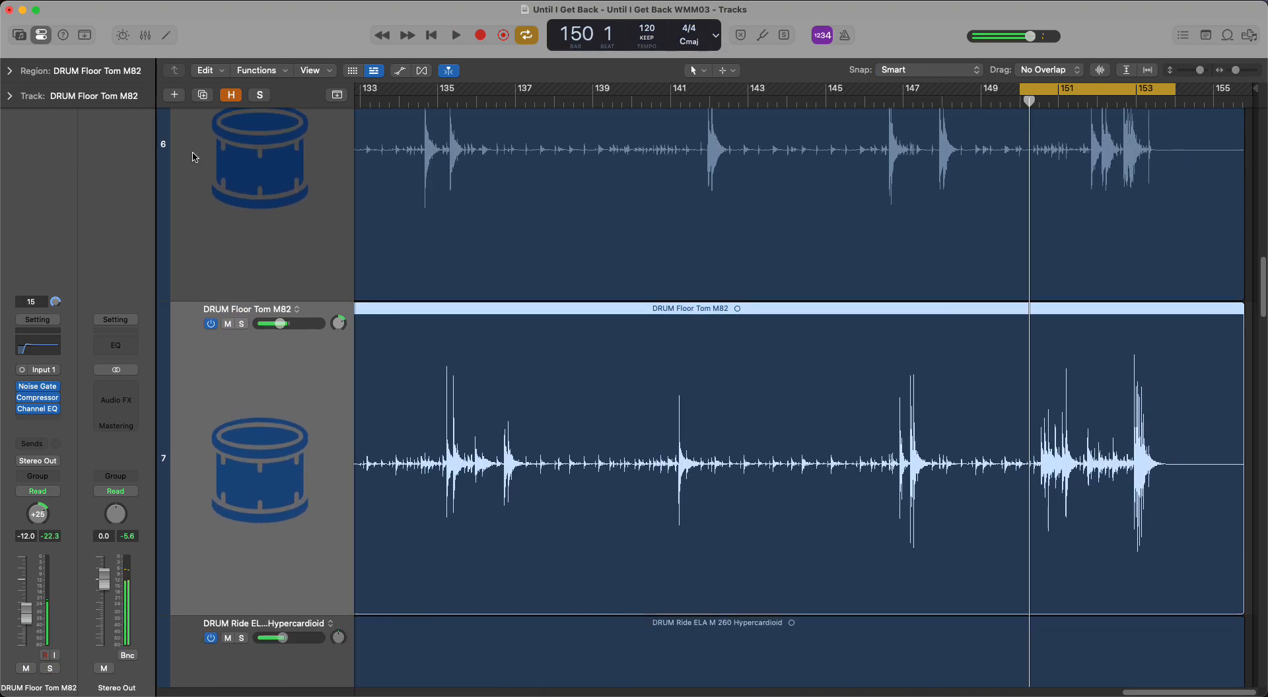
# - Select and solo the rack tom track, then play it from bar 150 while viewing its waveform up close
pyautogui.scroll(-2, 284, 264)
pyautogui.click(297, 193)
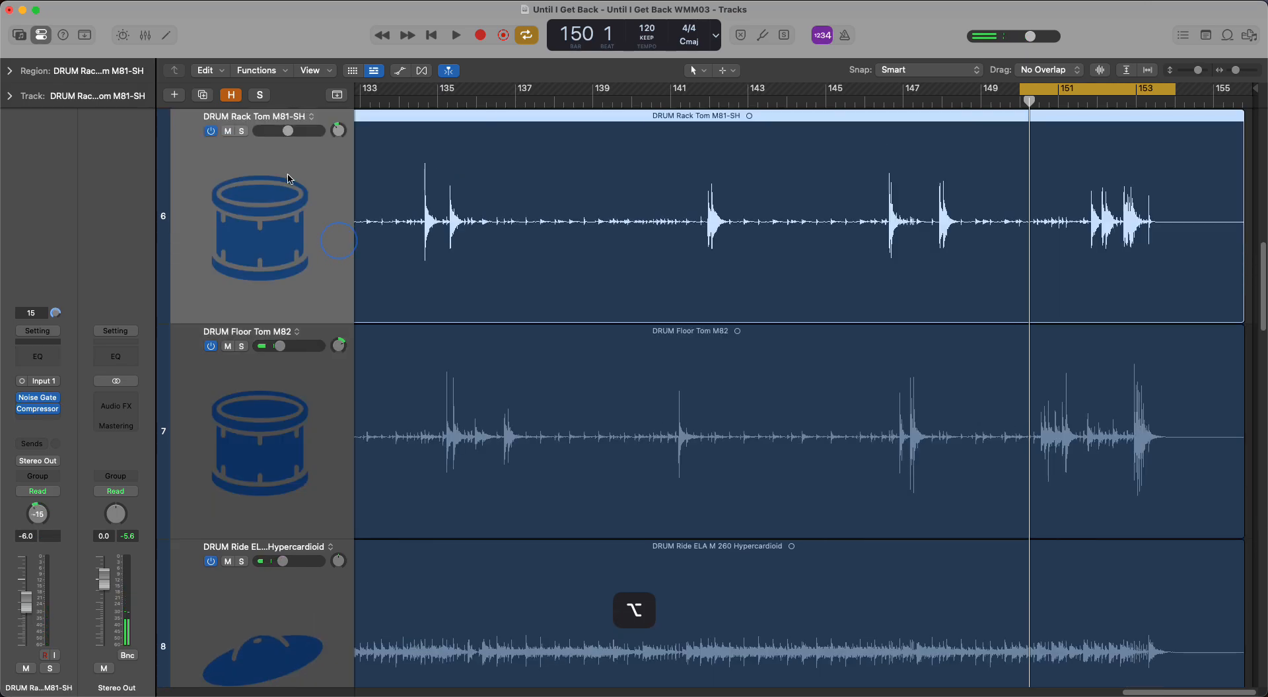
pyautogui.click(241, 131)
pyautogui.press('space')
pyautogui.scroll(3, 962, 204)
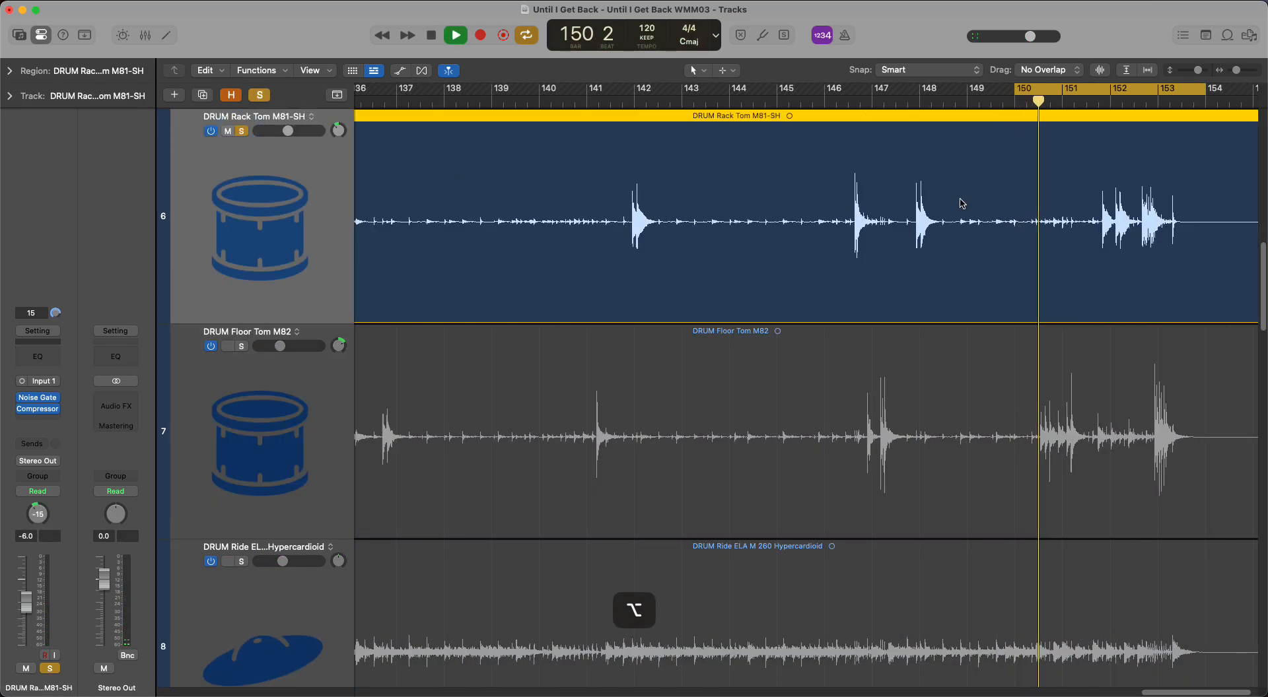
pyautogui.hscroll(2, 1013, 218)
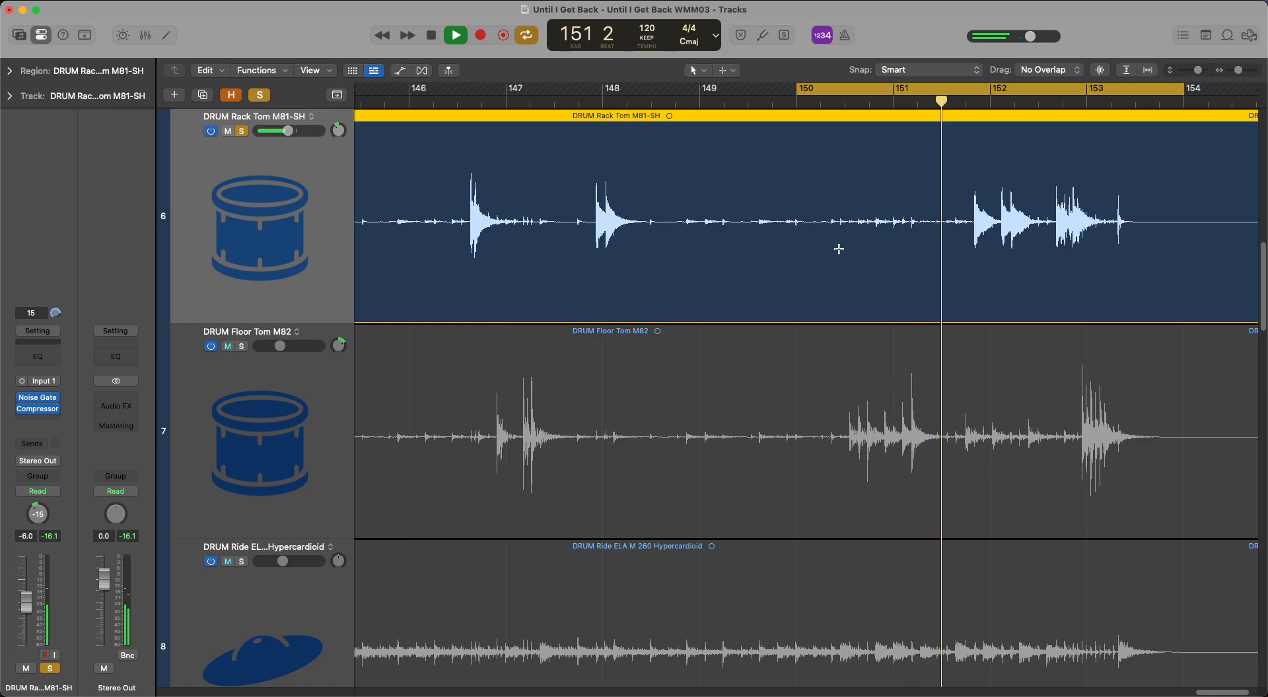
# - Stop playback and delete the rack tom audio from bar 150 to bar 151 beat 4, before the tom fill
pyautogui.press('space')
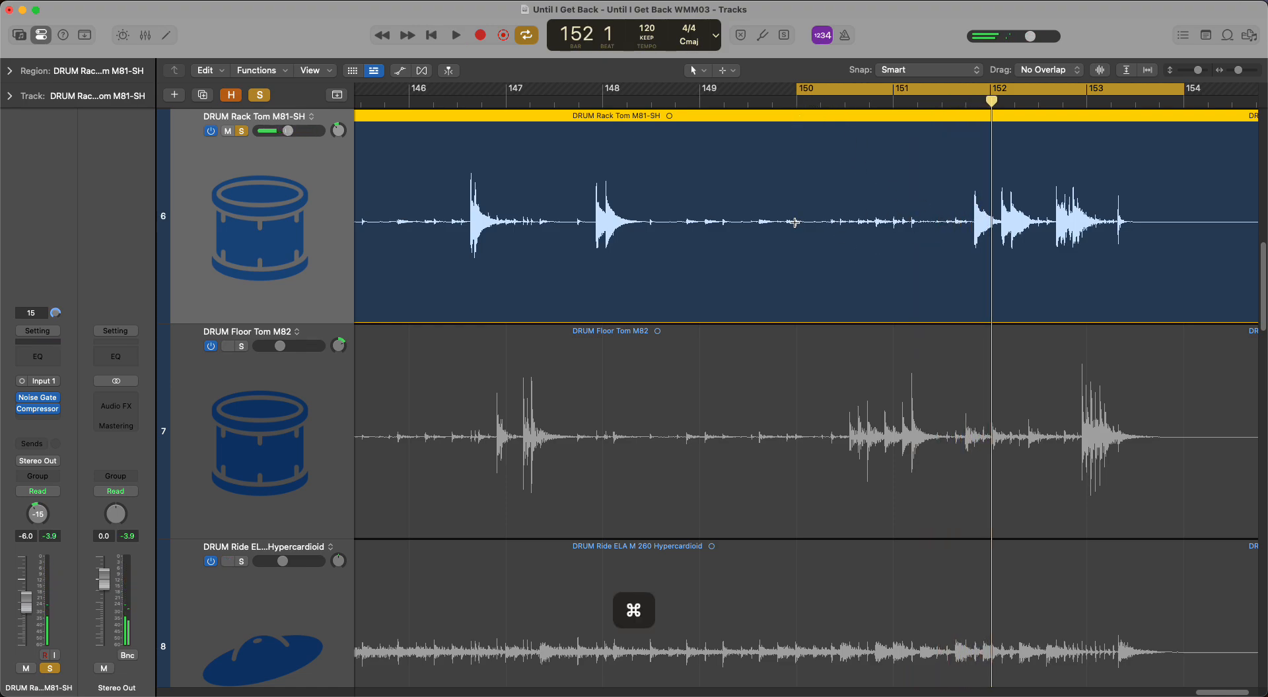
pyautogui.moveTo(801, 229); pyautogui.dragTo(962, 240)
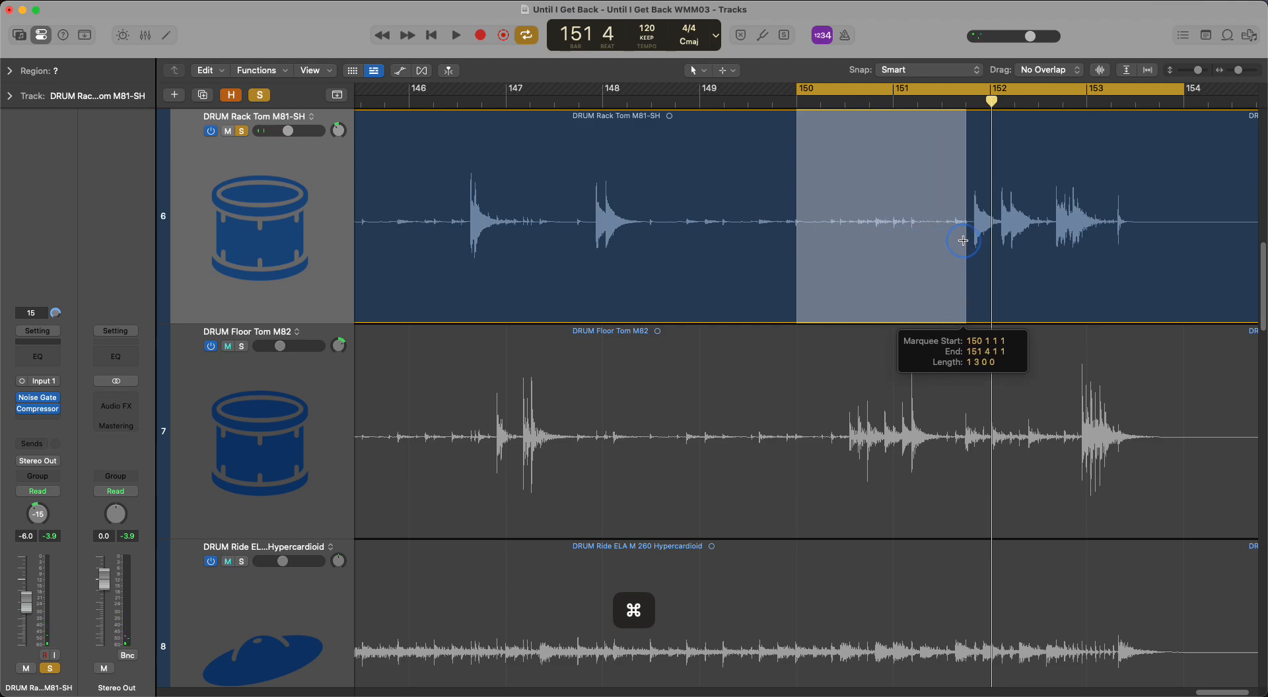
pyautogui.press('Delete')
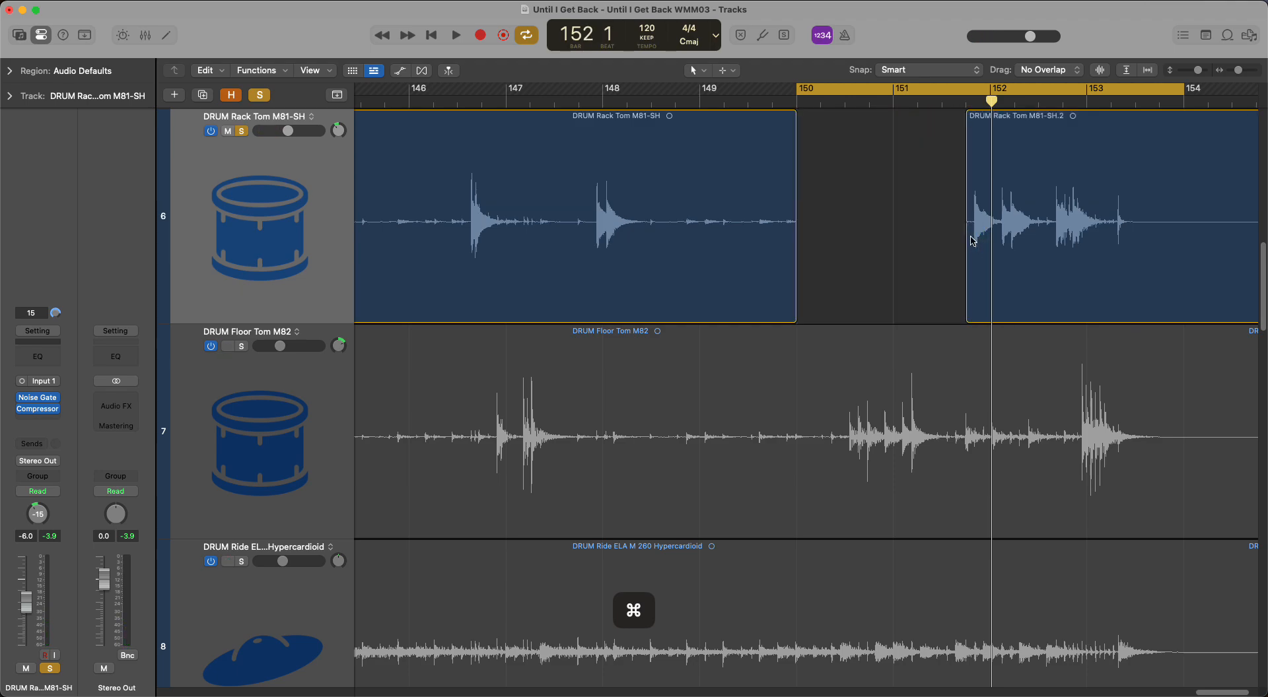
# - Play the edited rack tom, switch the solo from the rack tom to the floor tom, and play the floor tom's fill
pyautogui.press('space')
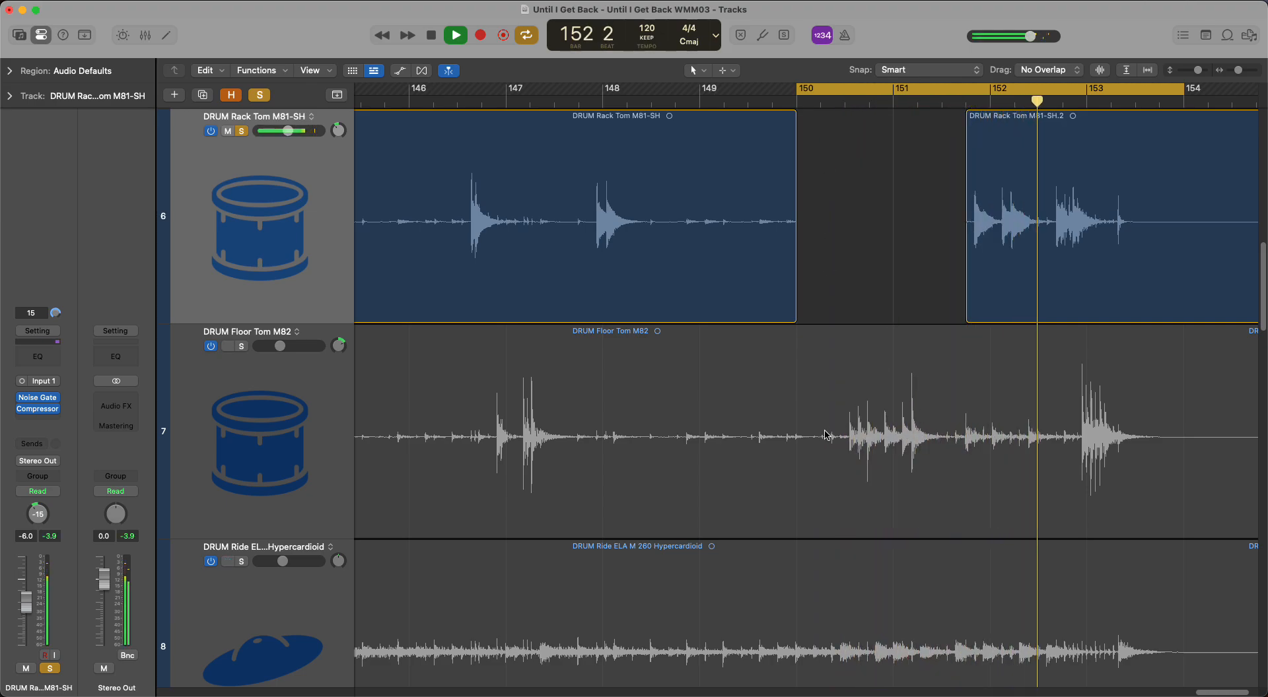
pyautogui.click(242, 346)
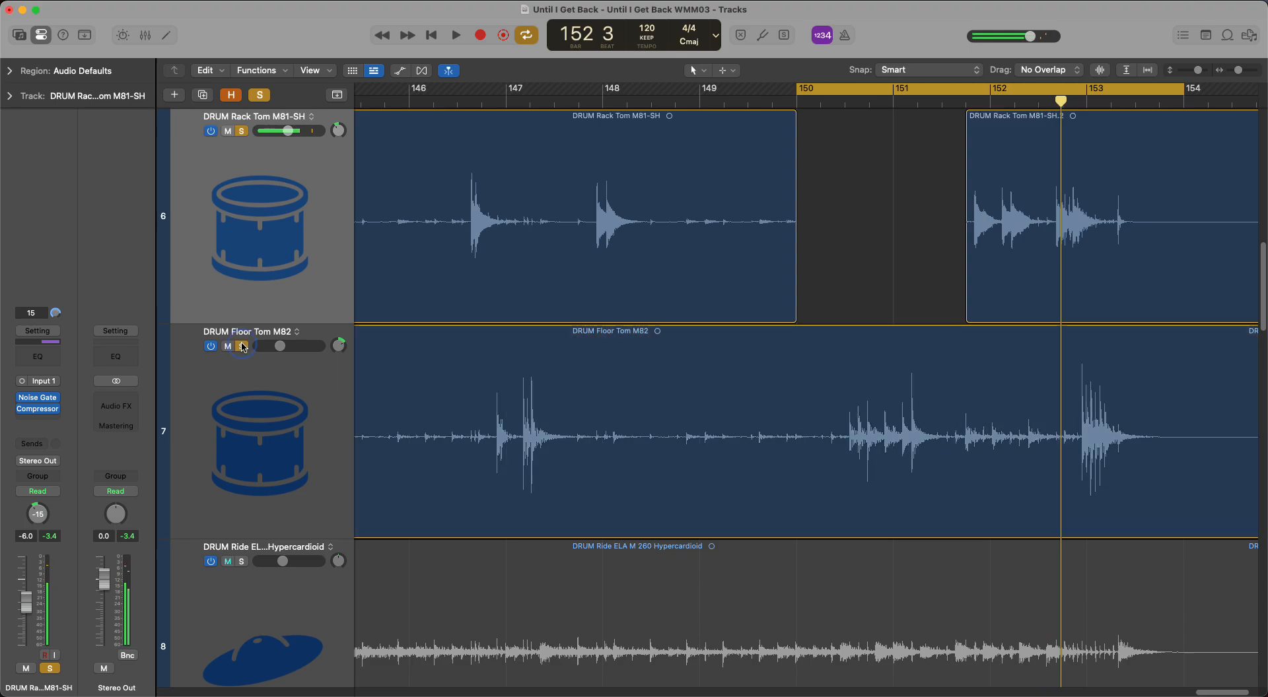
pyautogui.click(242, 131)
pyautogui.press('space')
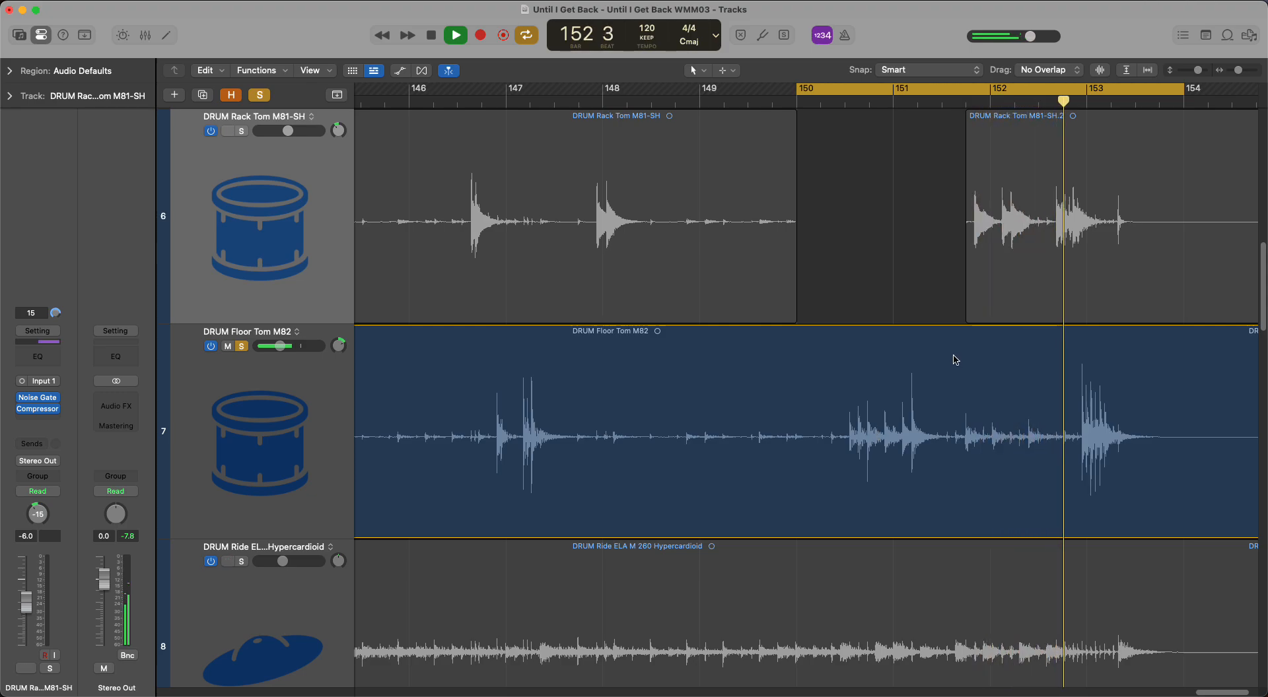
pyautogui.press('space')
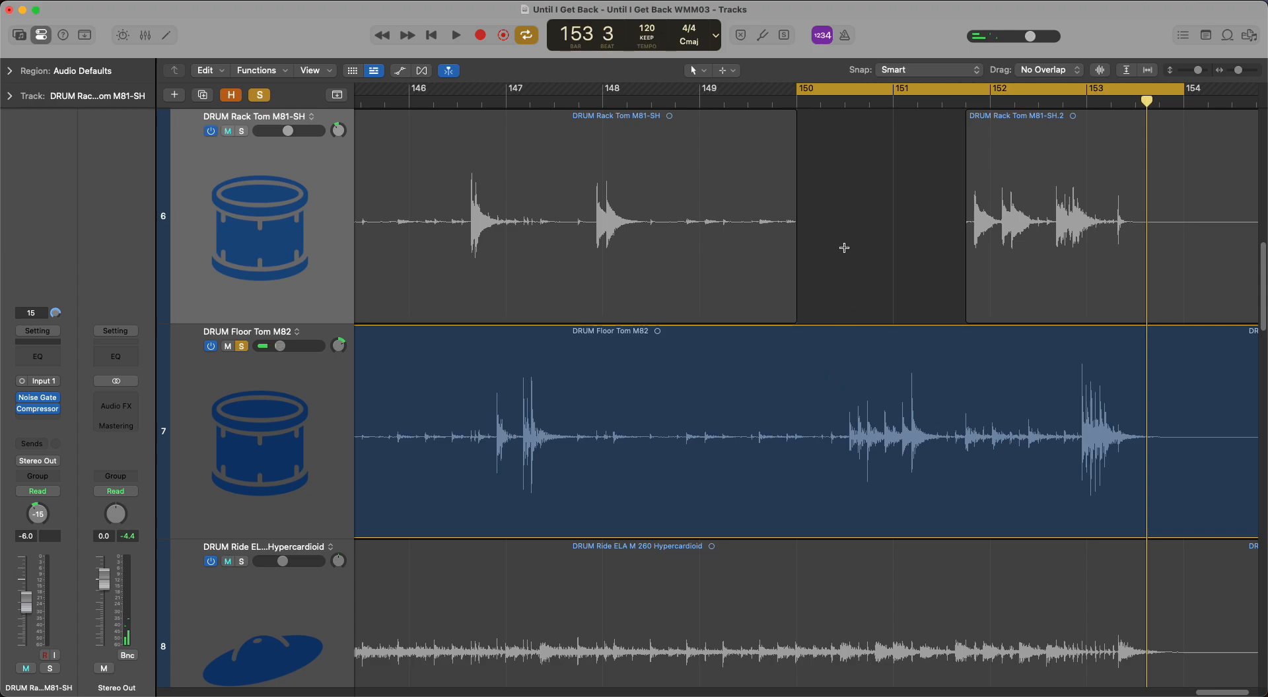
pyautogui.press('space')
pyautogui.press('space')
# - Delete the floor tom audio between about beats 2 and 3 of bar 150, just before the fill, and play the result
pyautogui.moveTo(827, 459); pyautogui.dragTo(842, 462)
pyautogui.press('Delete')
pyautogui.press('space')
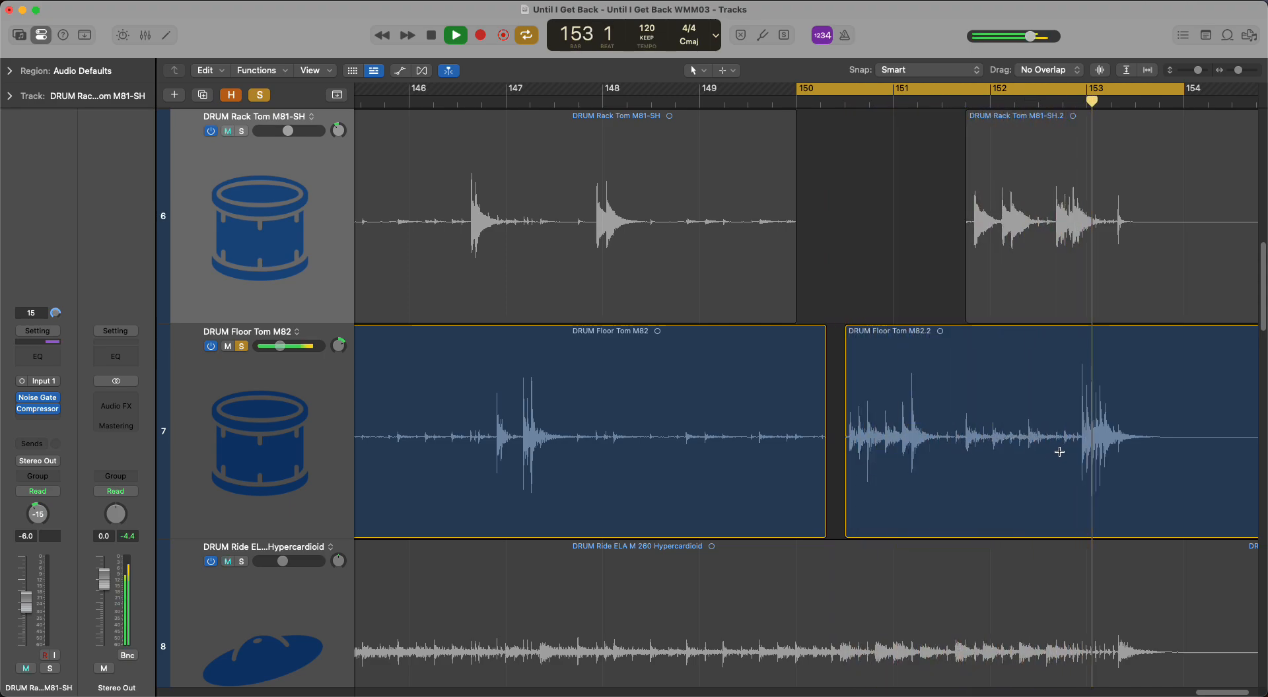
pyautogui.scroll(-3, 770, 309)
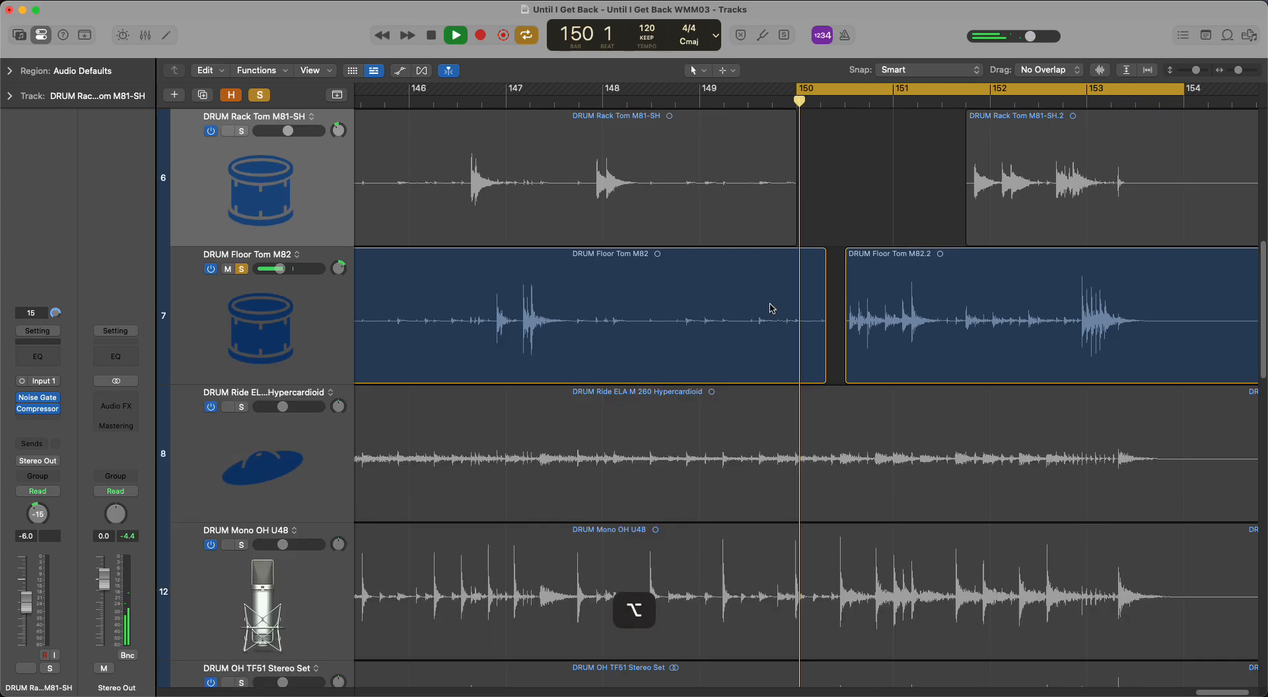
pyautogui.press('space')
# - Unsolo the floor tom and turn off cycle playback
pyautogui.click(242, 269)
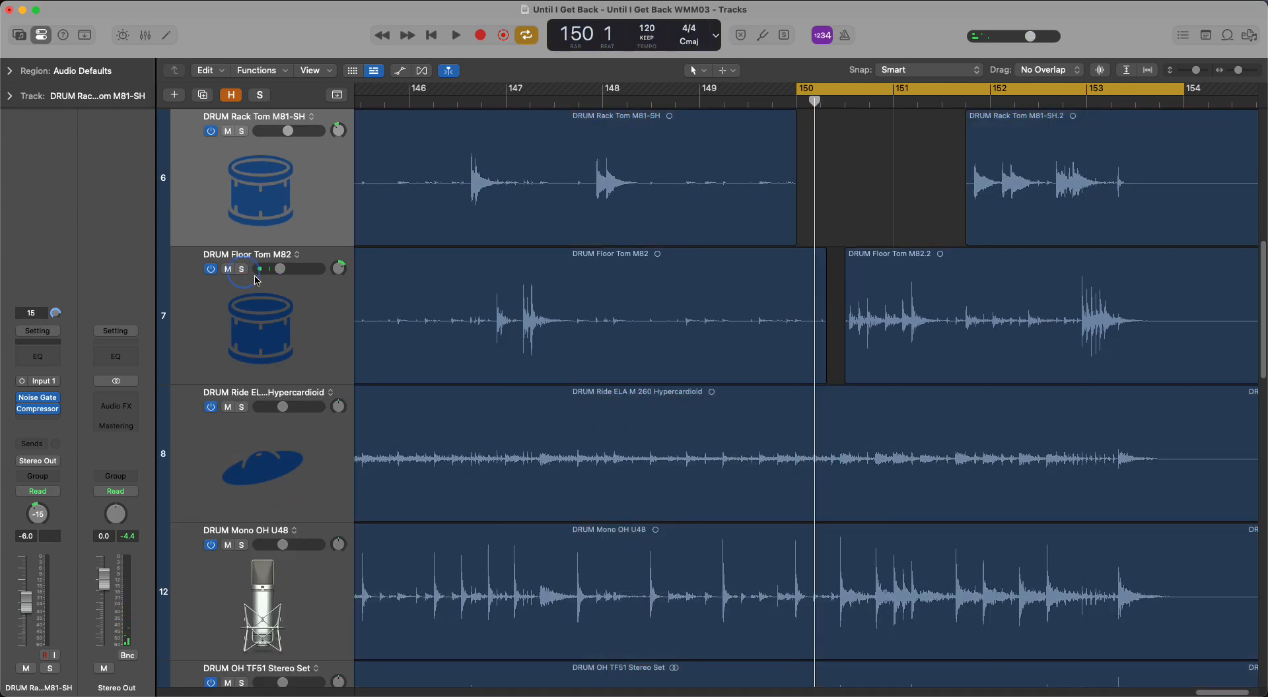
pyautogui.scroll(-3, 634, 297)
pyautogui.scroll(-3, 664, 328)
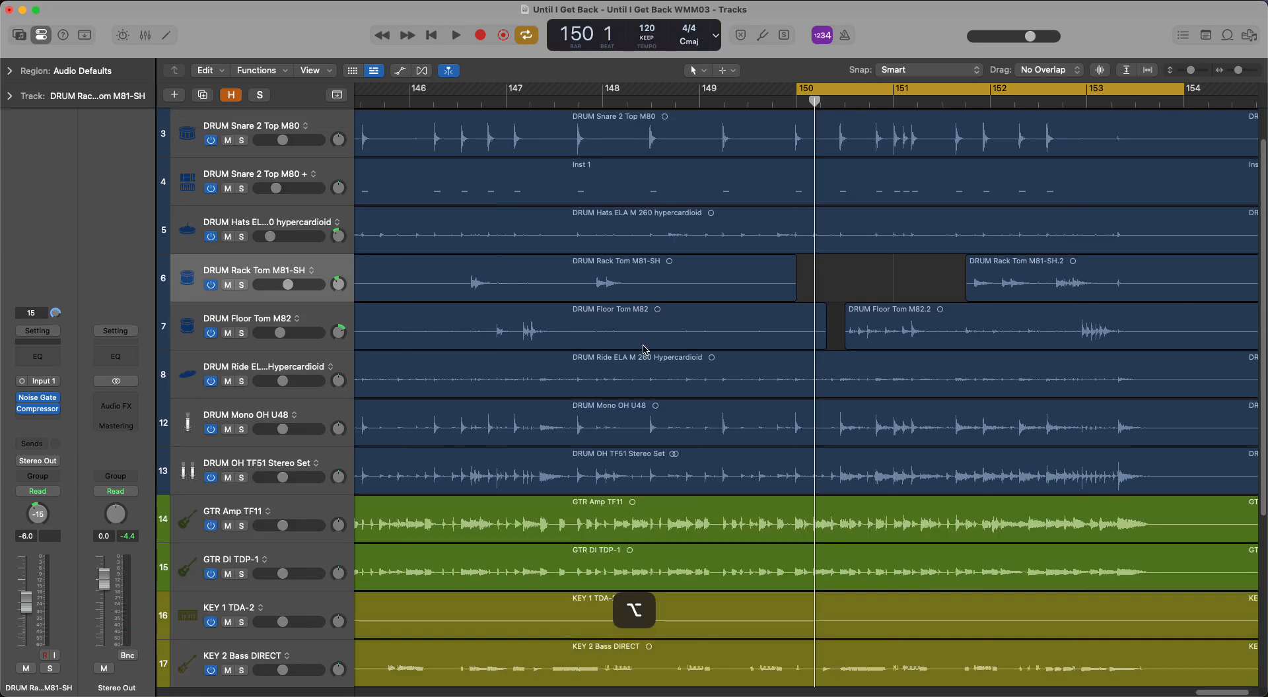
pyautogui.scroll(-5, 454, 276)
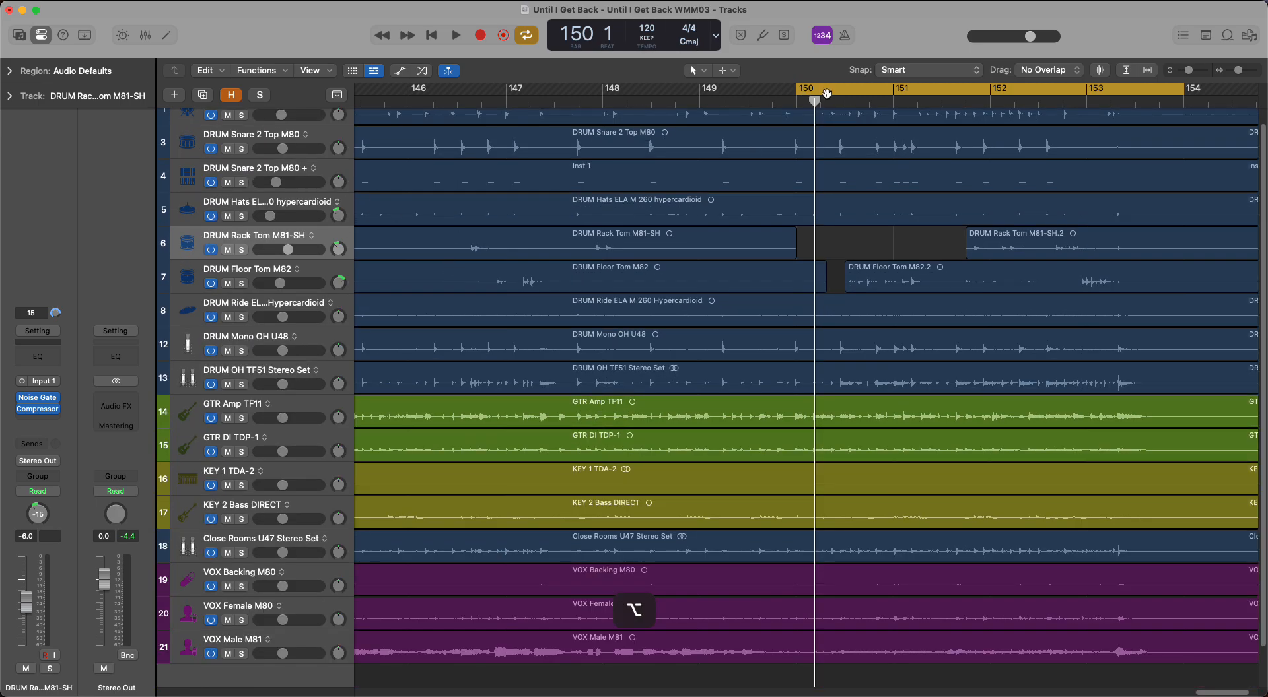
pyautogui.click(845, 92)
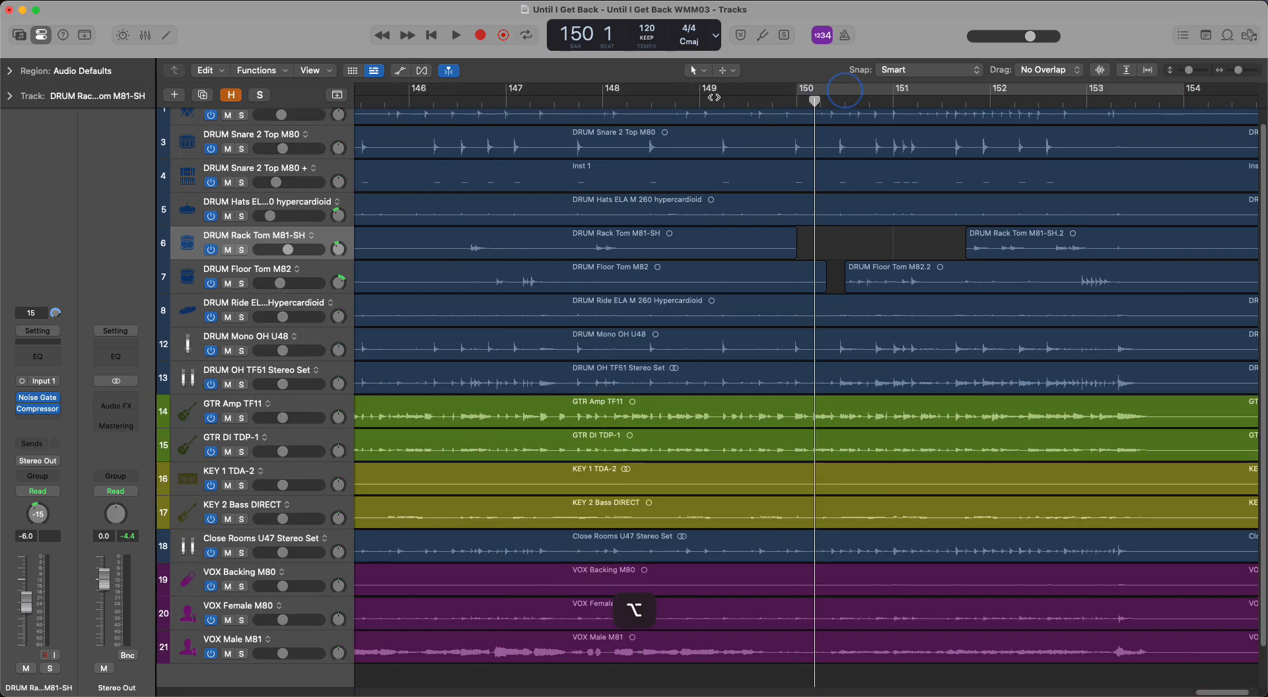
# - Solo all drum tracks from DRUM Kick In to DRUM OH TF51 Stereo Set and play them from bar 146 beat 4
pyautogui.click(482, 100)
pyautogui.scroll(1, 235, 128)
pyautogui.moveTo(241, 135); pyautogui.dragTo(241, 404)
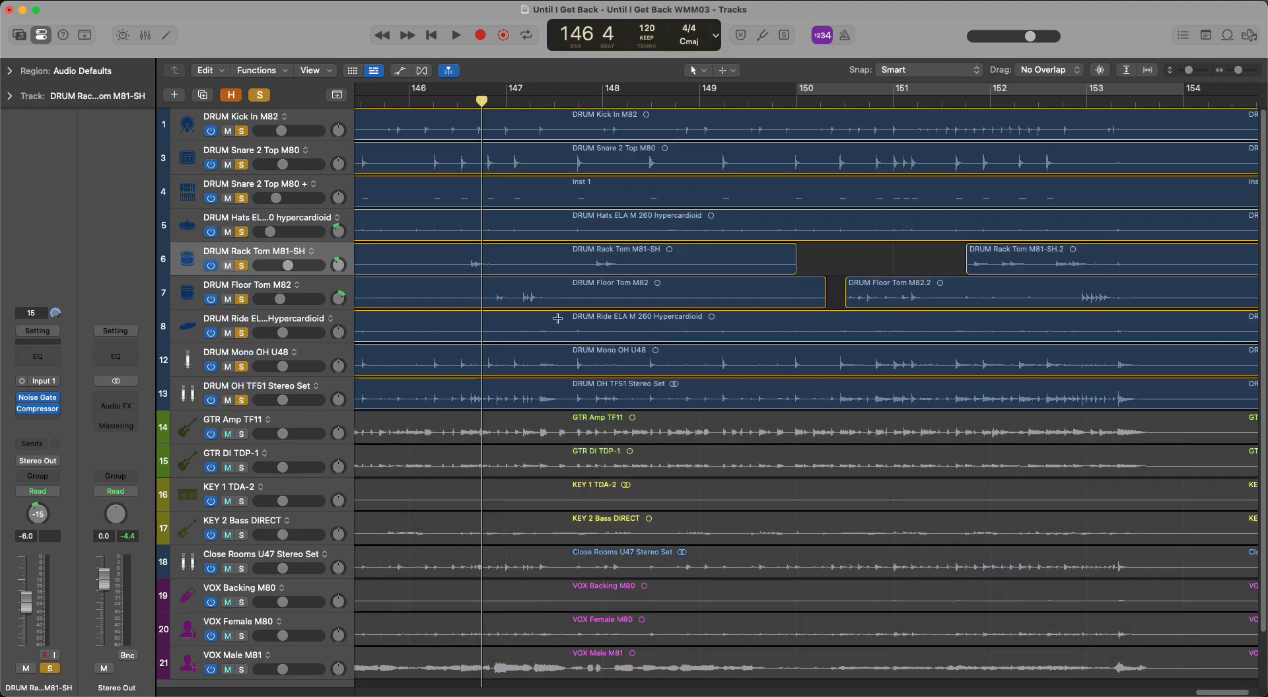
pyautogui.press('space')
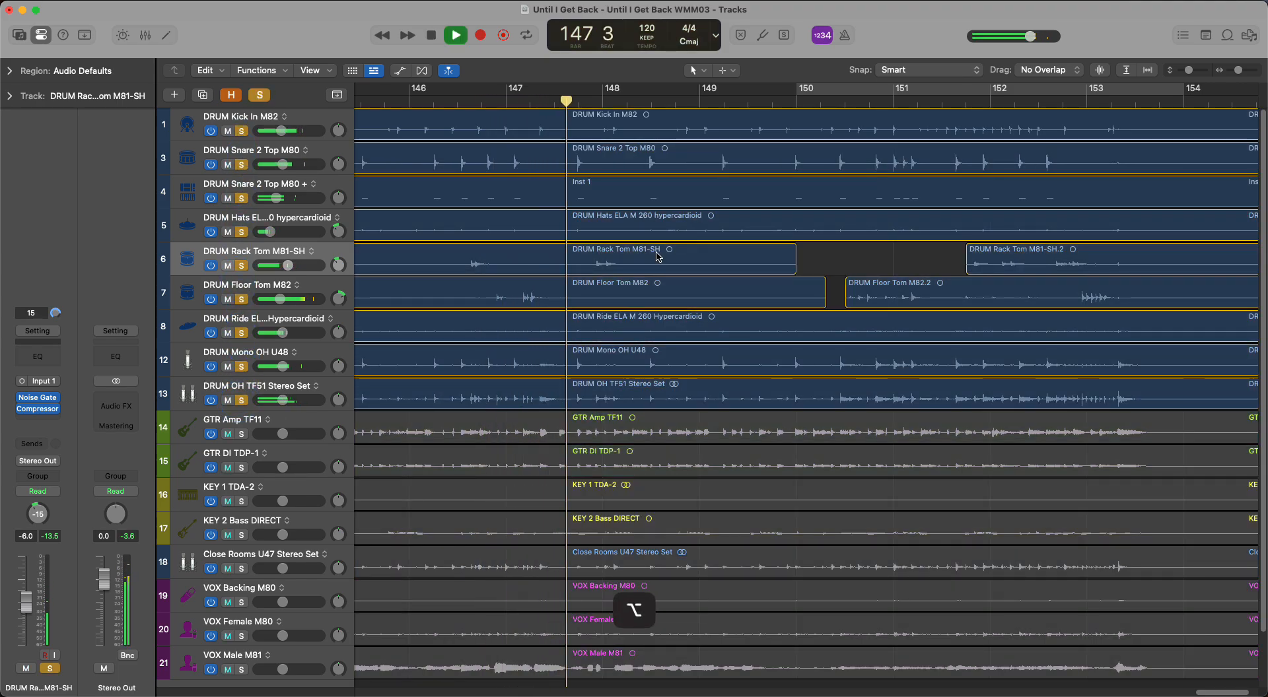
# - Show the mixer and lower the rack and floor tom faders together, to -10.0 and -16.0 dB
pyautogui.scroll(3, 656, 257)
pyautogui.hscroll(-5, 657, 257)
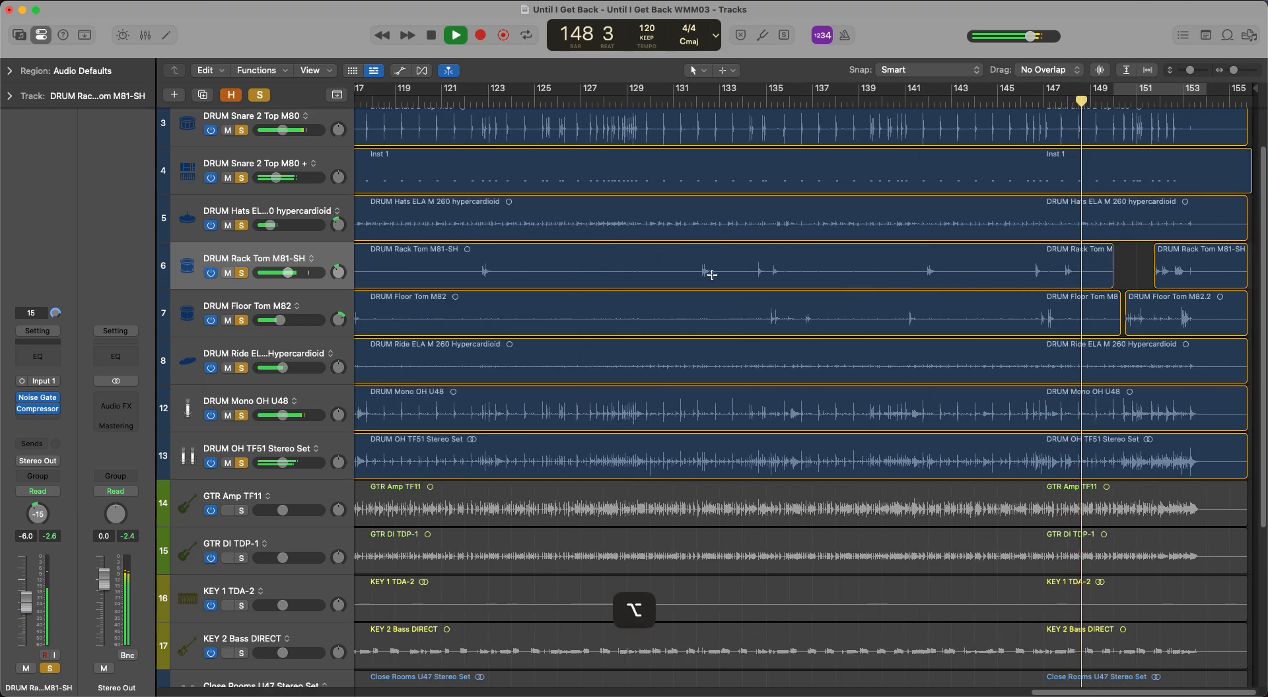
pyautogui.press('x')
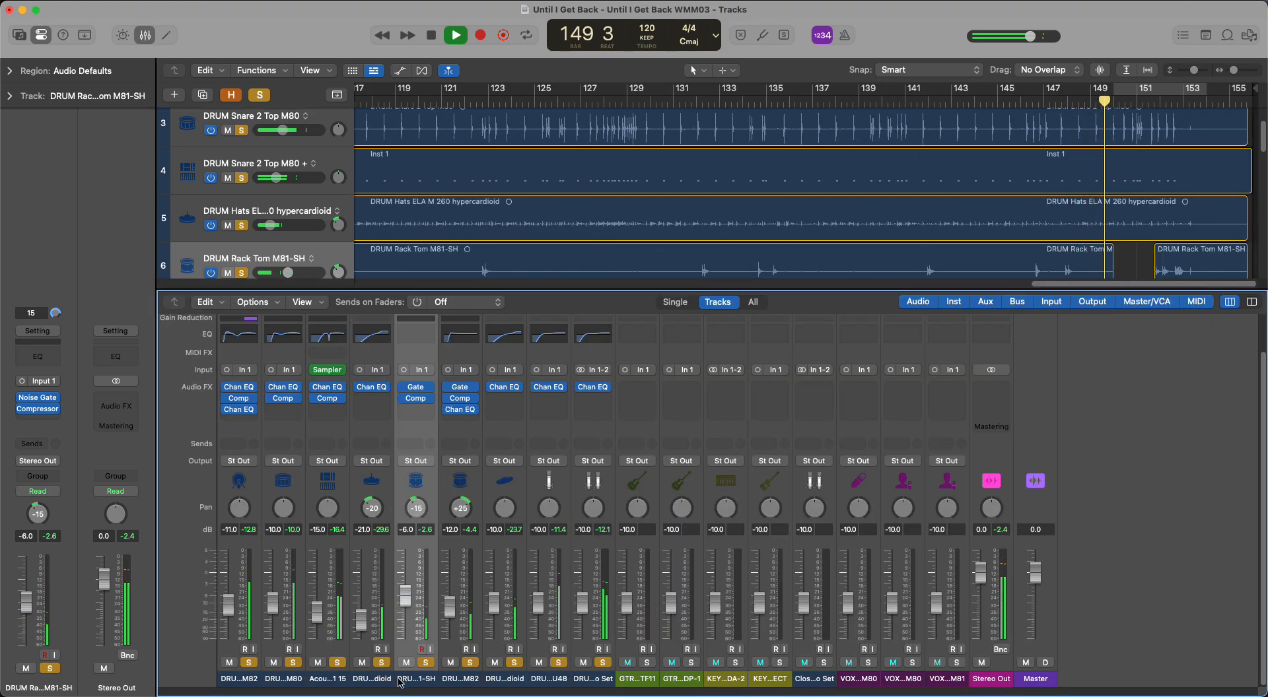
pyautogui.click(442, 683)
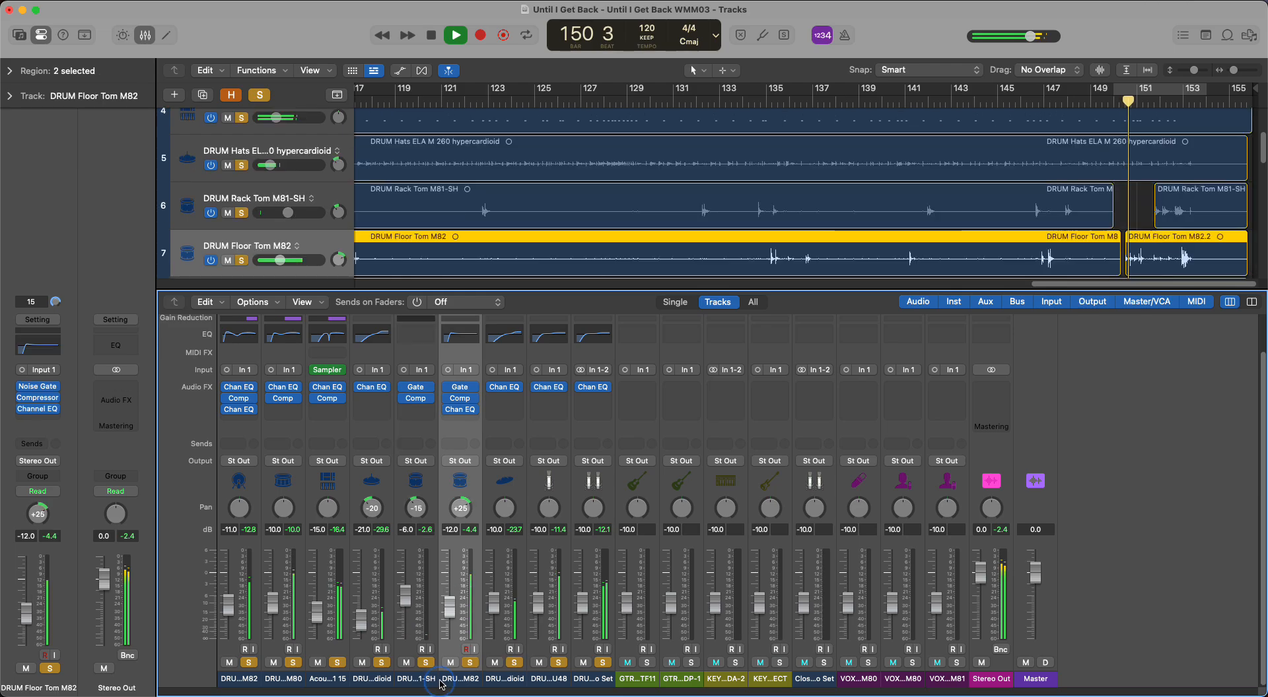
pyautogui.keyDown('shift'); pyautogui.click(427, 683); pyautogui.keyUp('shift')
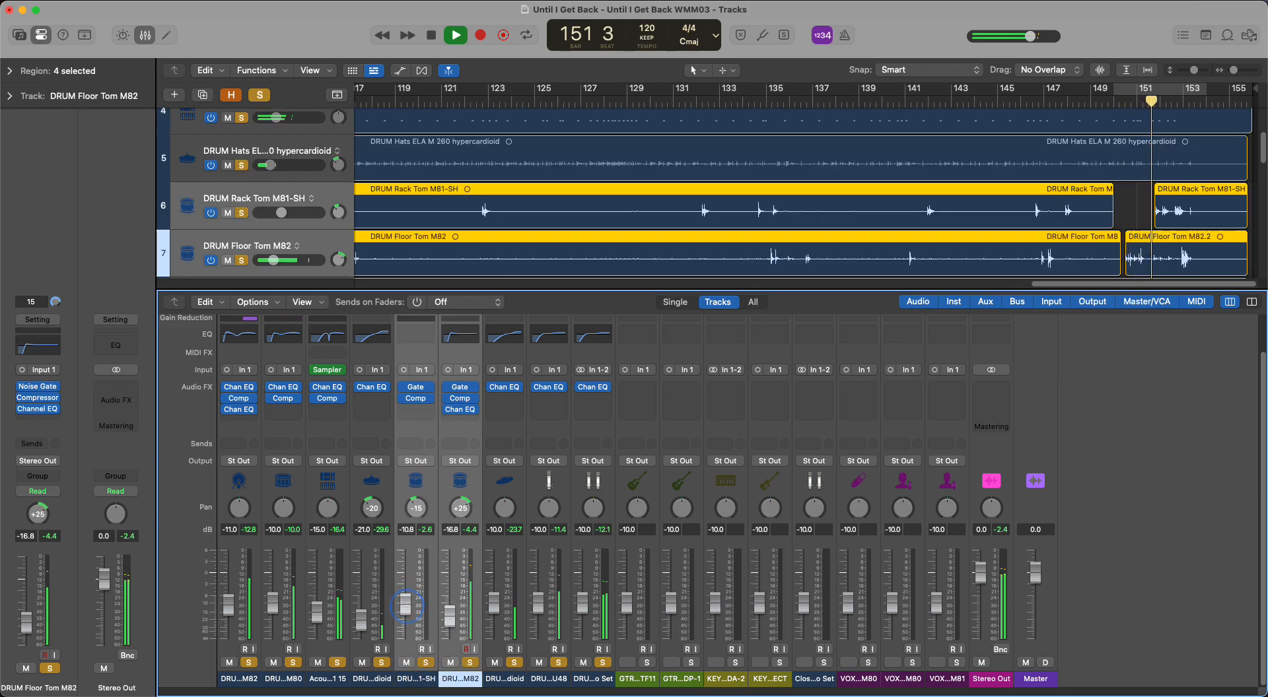
pyautogui.moveTo(404, 603); pyautogui.dragTo(405, 603)
# - Lower the rack tom alone to -16.0 dB while replaying the drums from about bar 144, and close the mixer
pyautogui.click(428, 682)
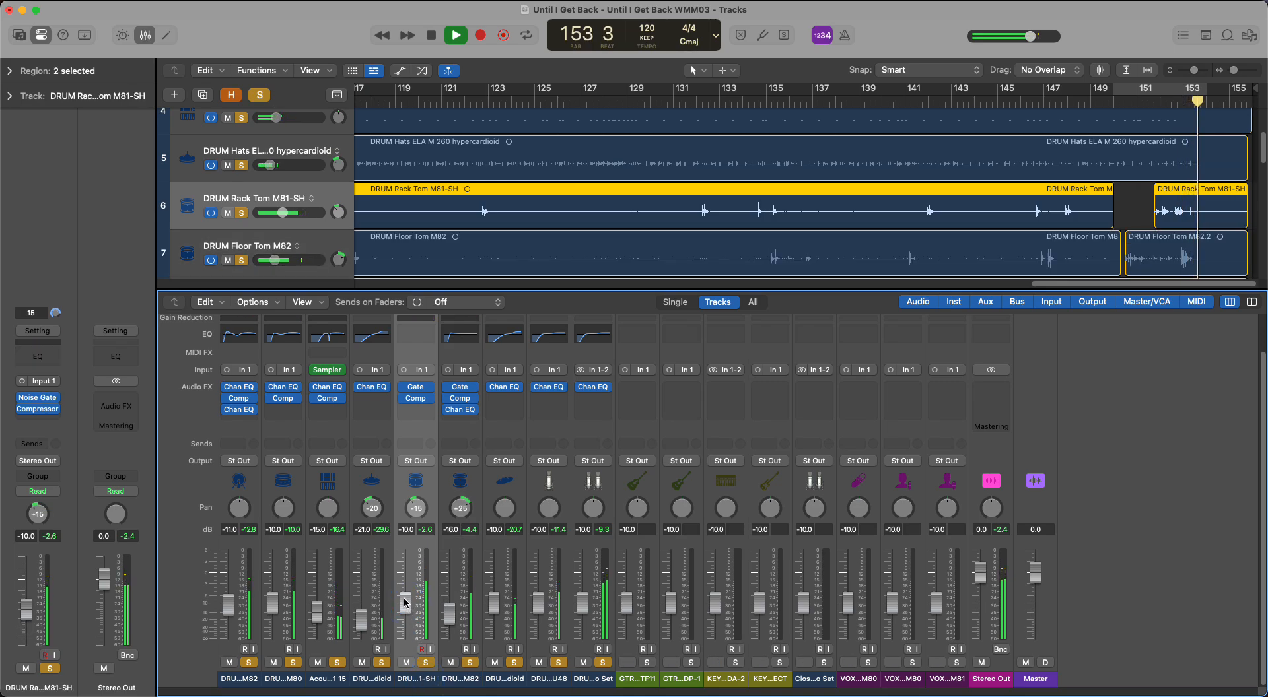
pyautogui.click(990, 104)
pyautogui.moveTo(405, 613); pyautogui.dragTo(405, 608)
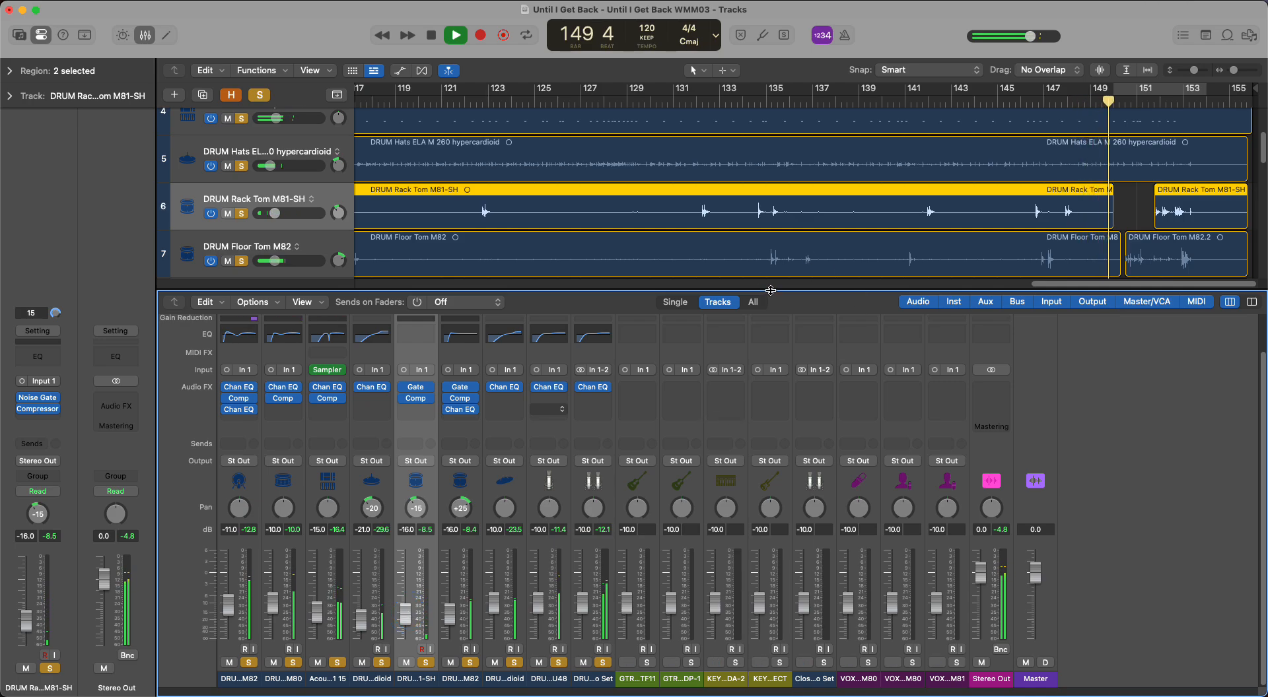
pyautogui.press('x')
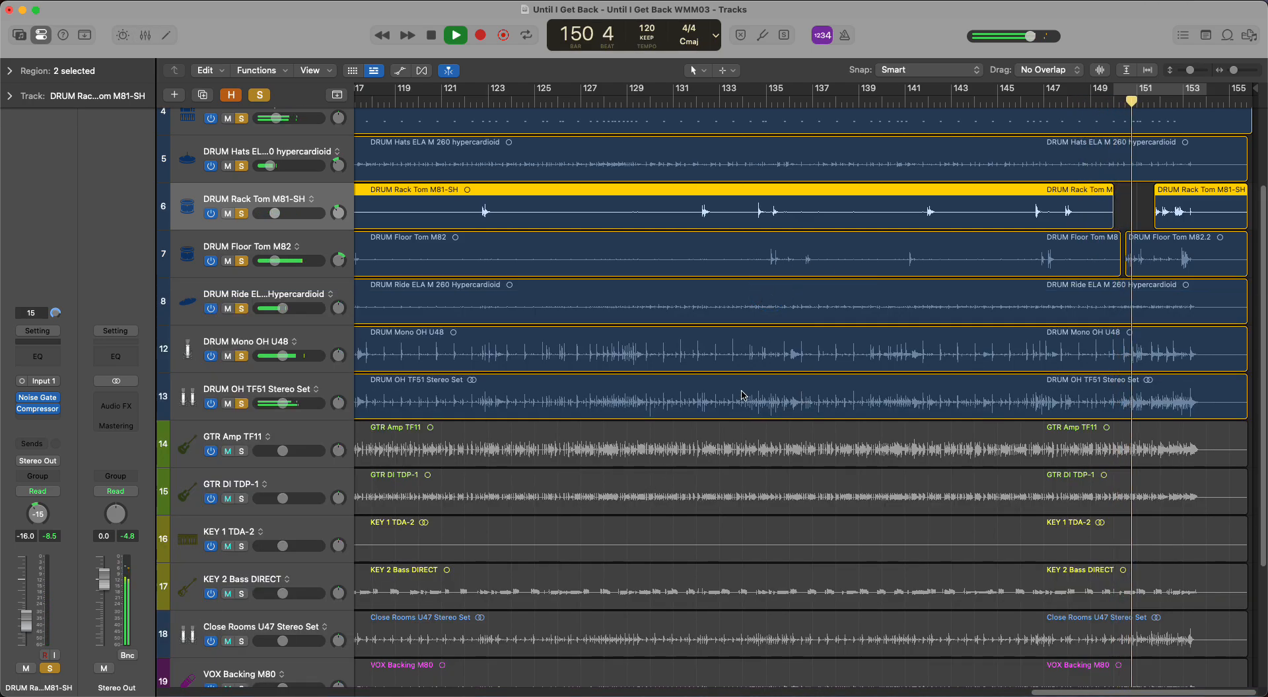
# - Replace the drum solos with solos on GTR Amp TF11 and GTR DI TDP-1, and play both guitars from about bar 18
pyautogui.scroll(-3, 742, 395)
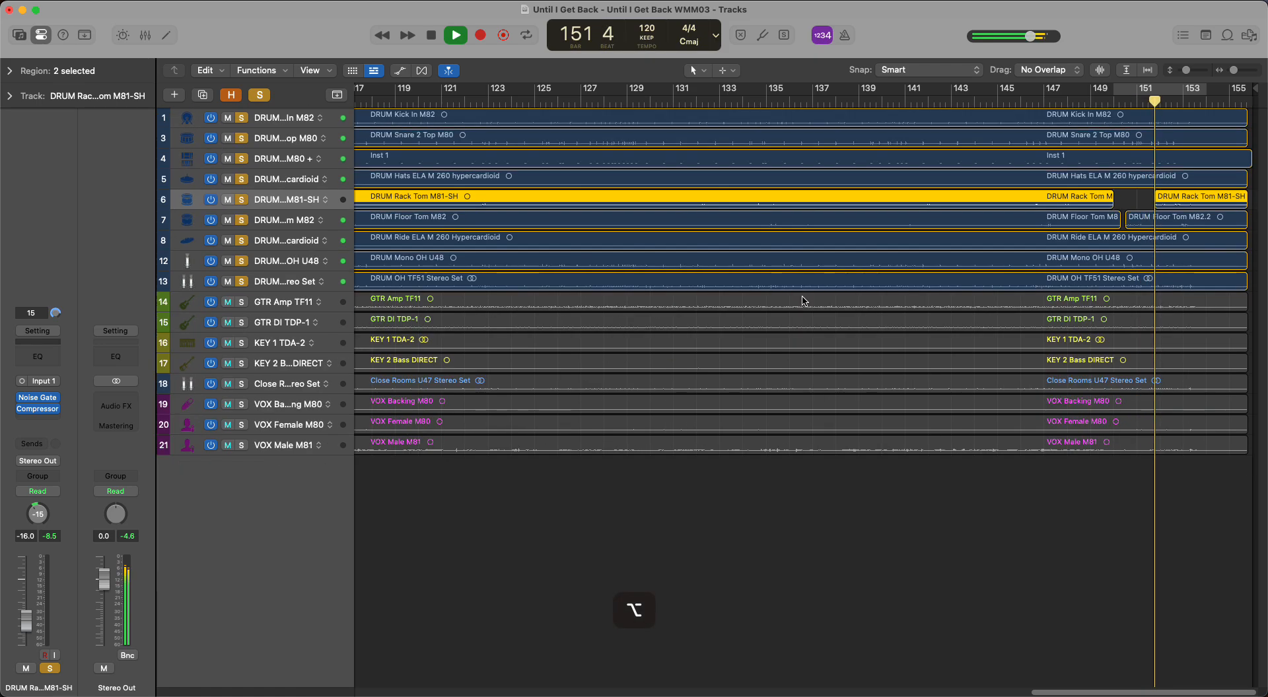
pyautogui.scroll(2, 803, 301)
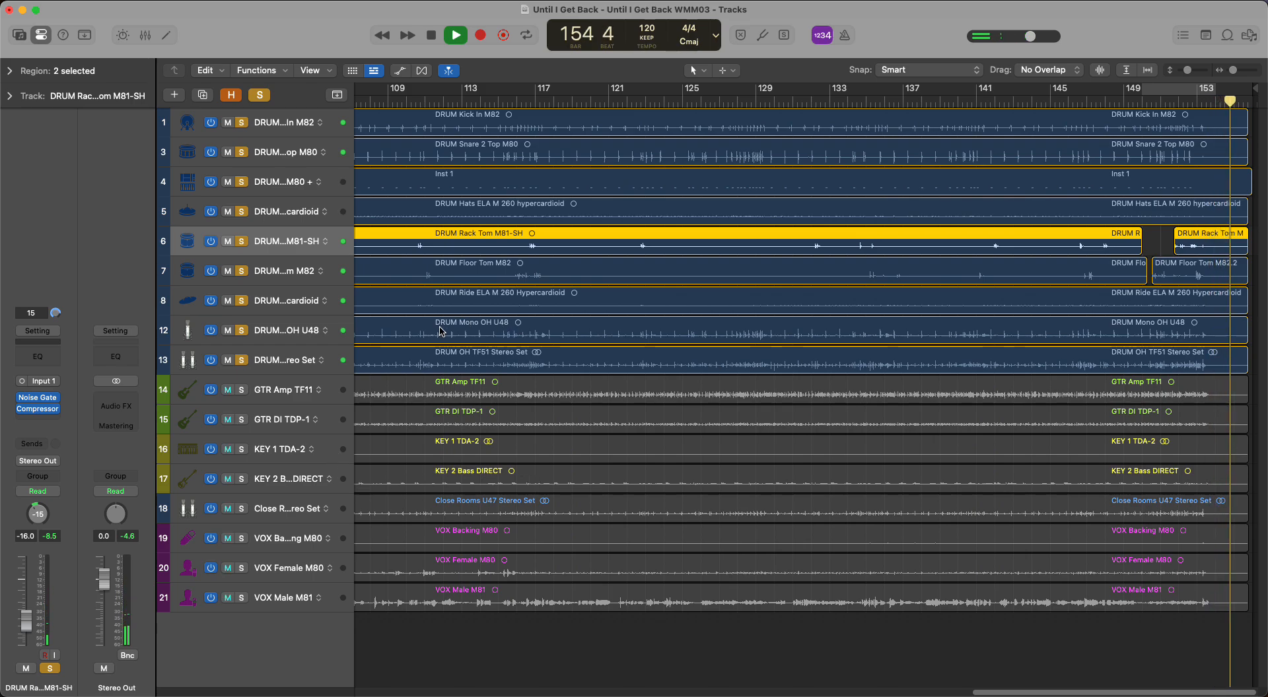
pyautogui.scroll(-5, 522, 333)
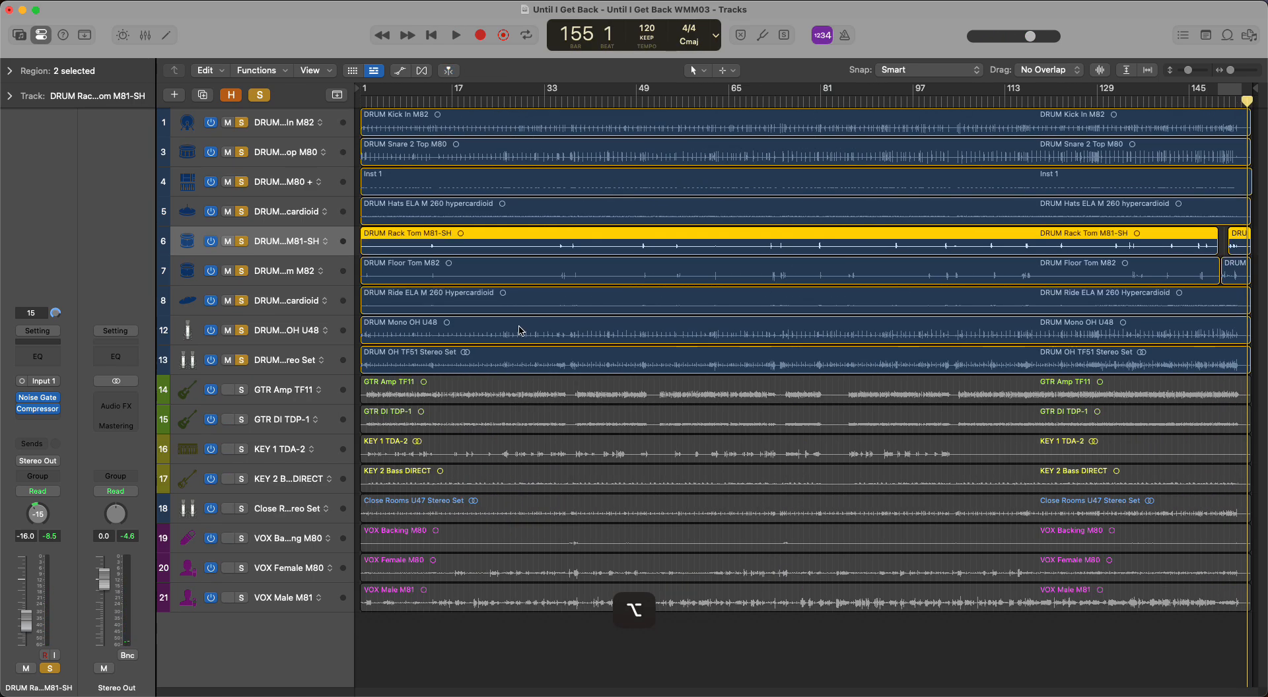
pyautogui.click(456, 621)
pyautogui.click(239, 399)
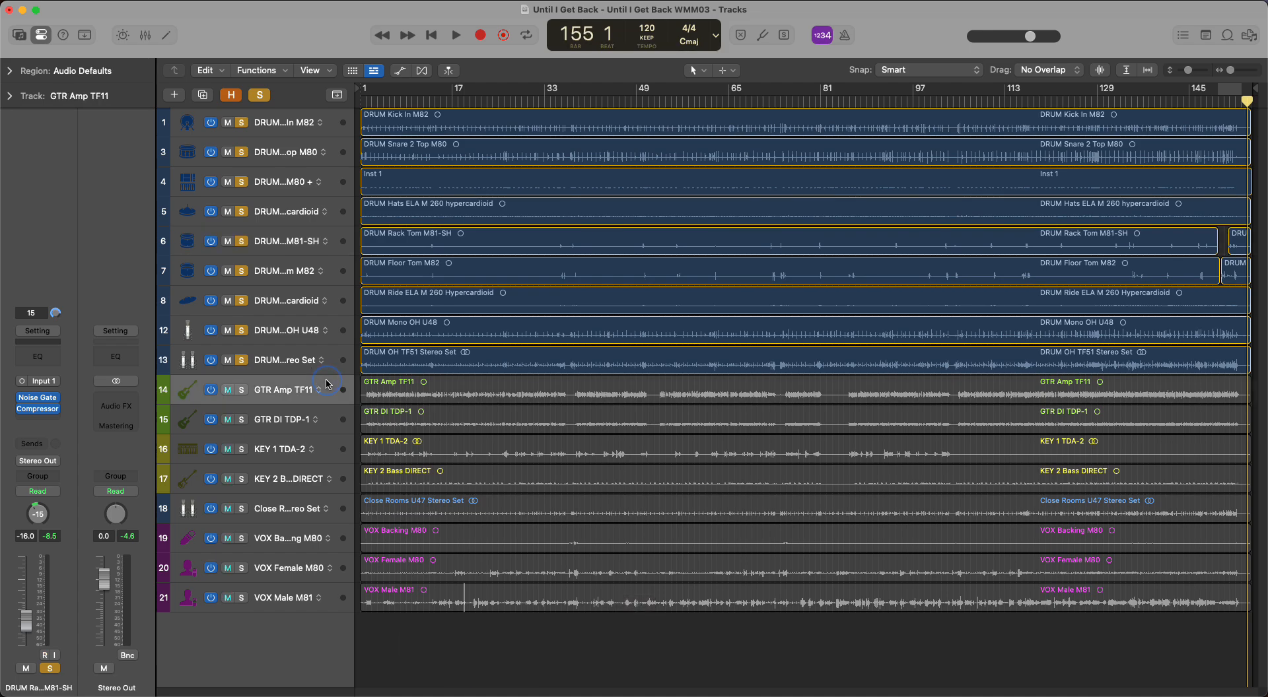
pyautogui.keyDown('alt'); pyautogui.click(242, 390); pyautogui.keyUp('alt')
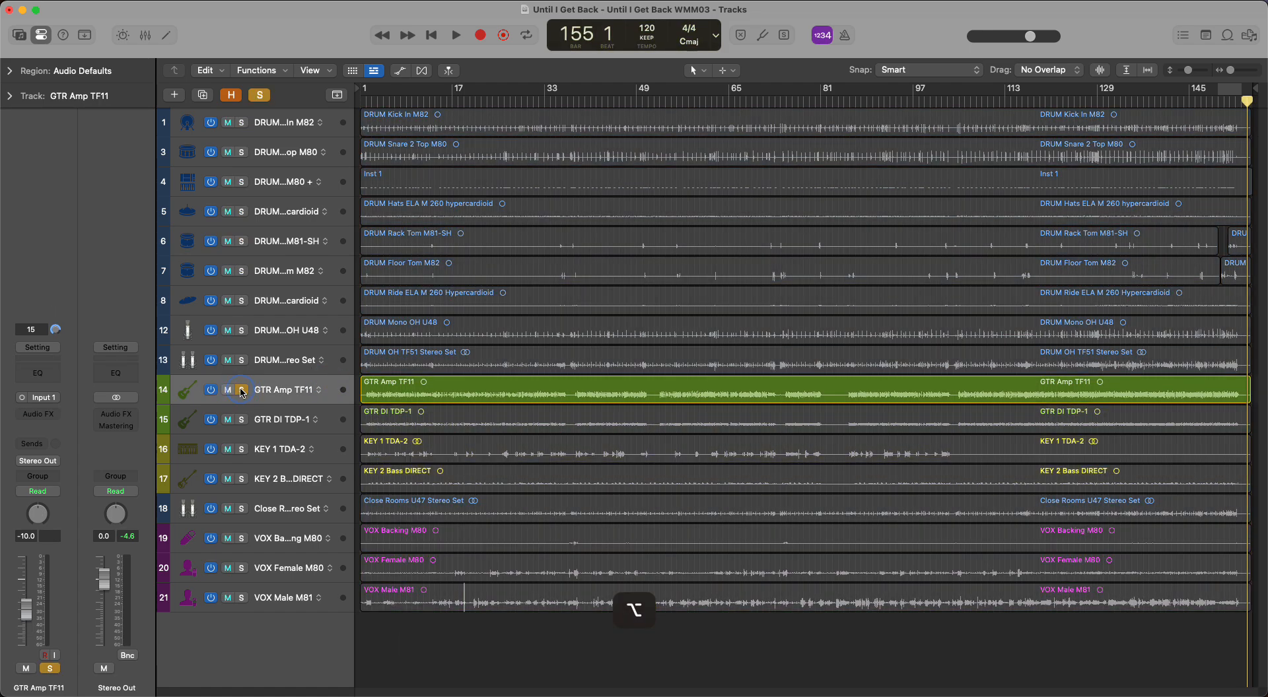
pyautogui.click(242, 419)
pyautogui.scroll(5, 492, 395)
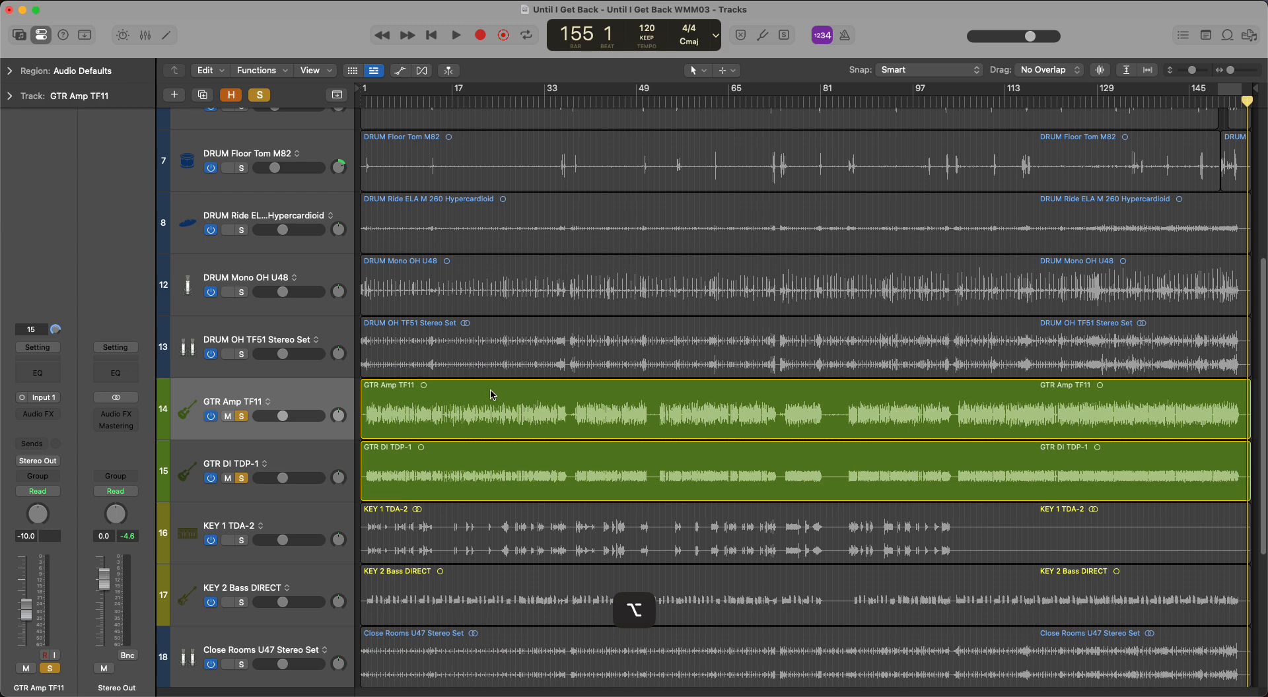
pyautogui.doubleClick(463, 103)
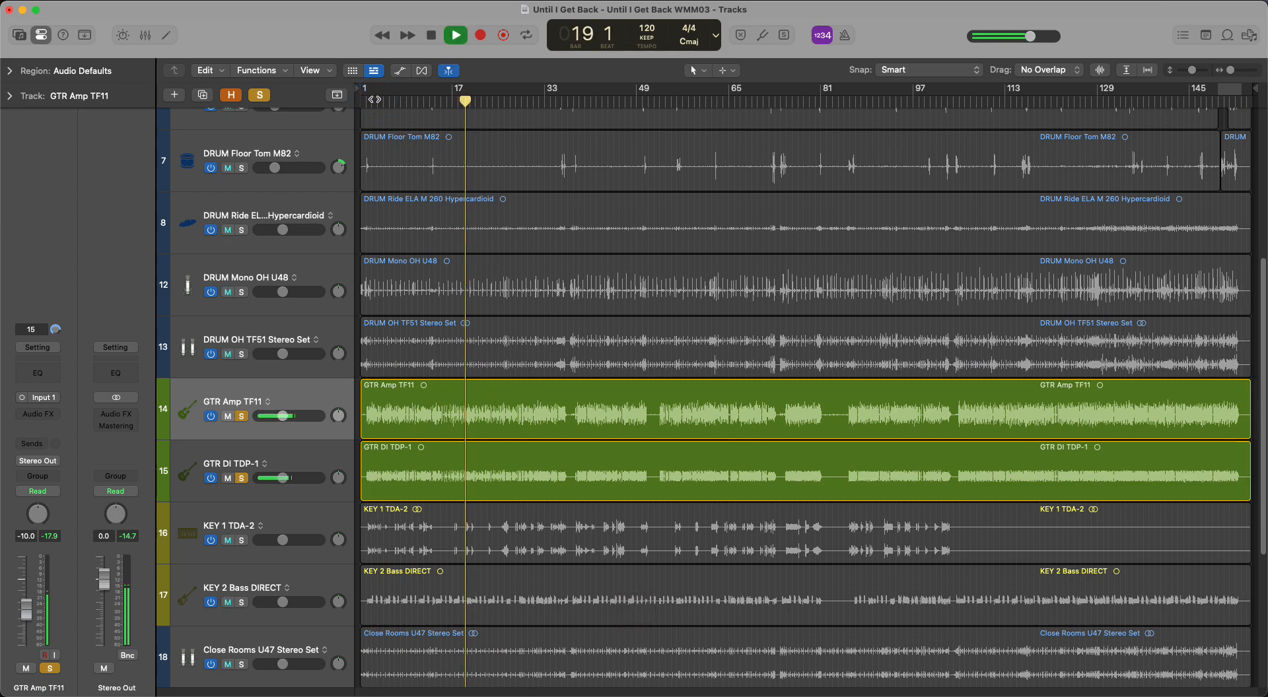
# - Compare the amp and DI guitar tracks by soloing each alone during playback, ending with only GTR Amp TF11 soloed
pyautogui.click(242, 478)
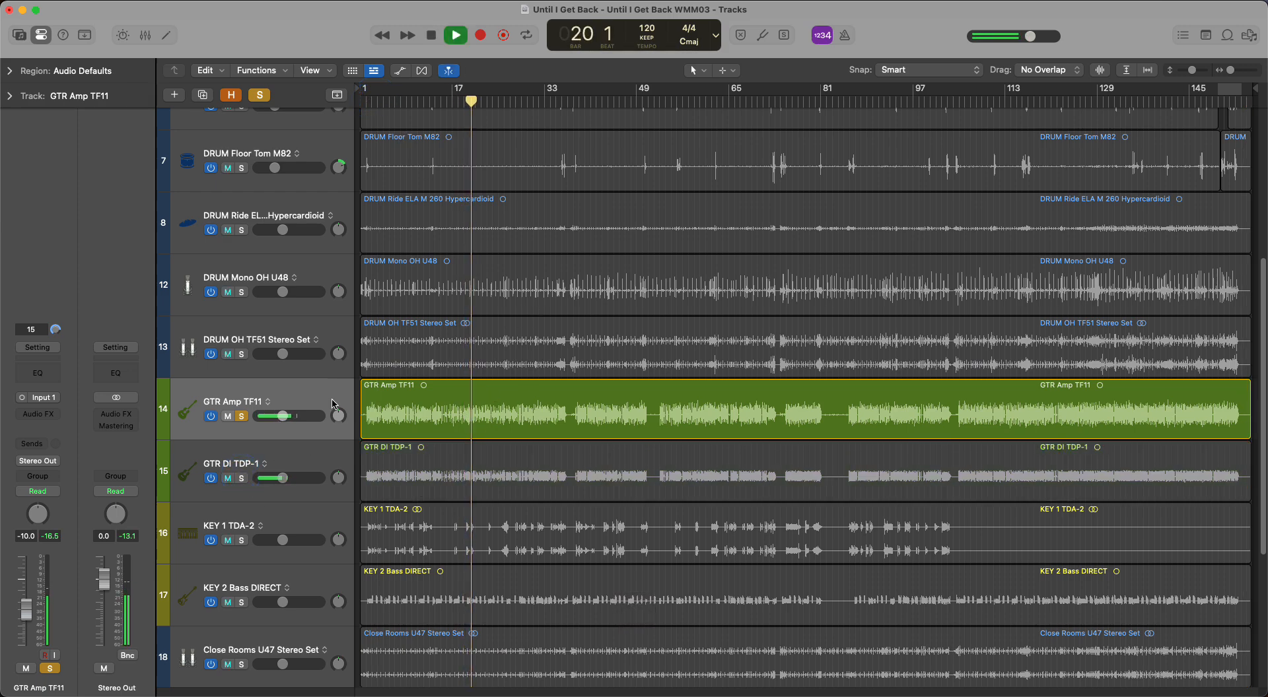
pyautogui.scroll(-3, 524, 393)
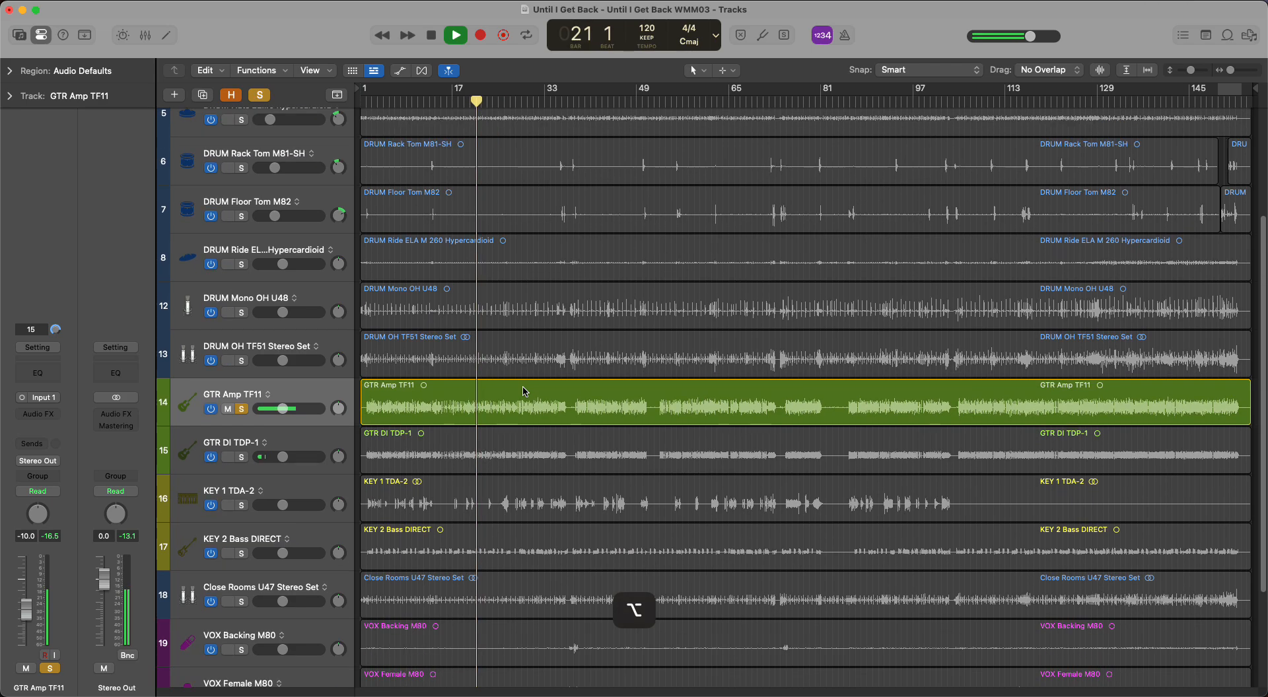
pyautogui.click(241, 457)
pyautogui.click(239, 408)
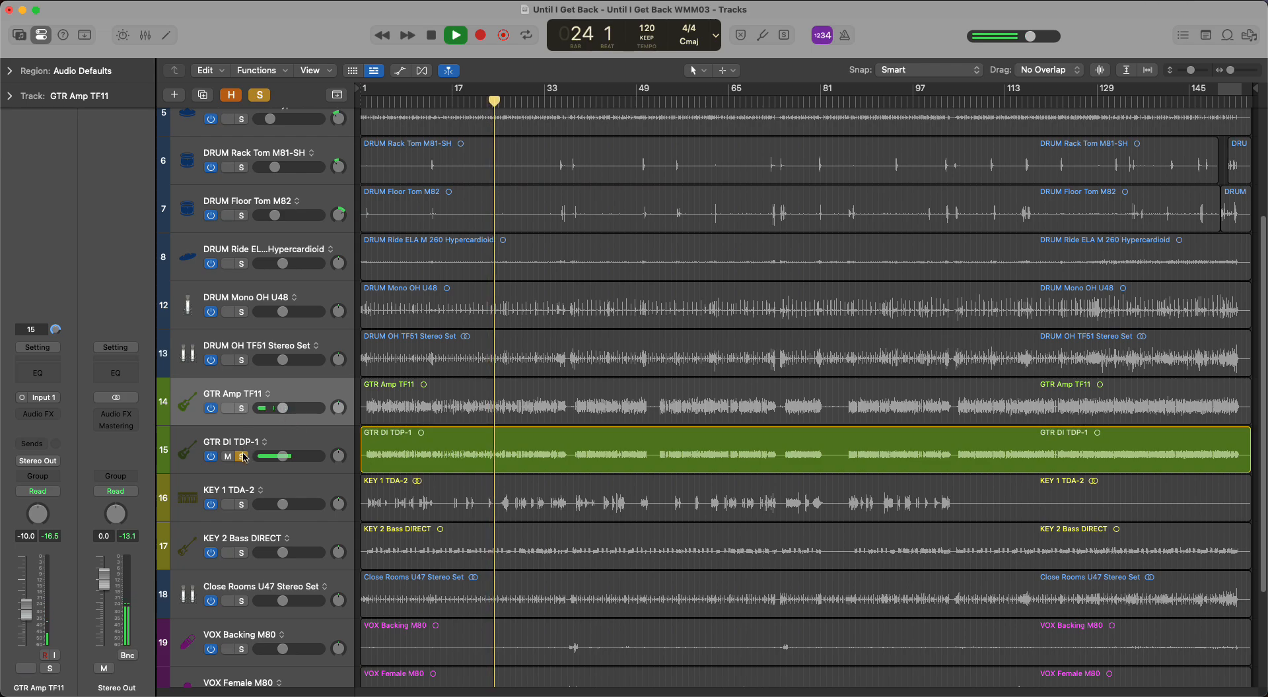
pyautogui.click(239, 409)
pyautogui.click(242, 457)
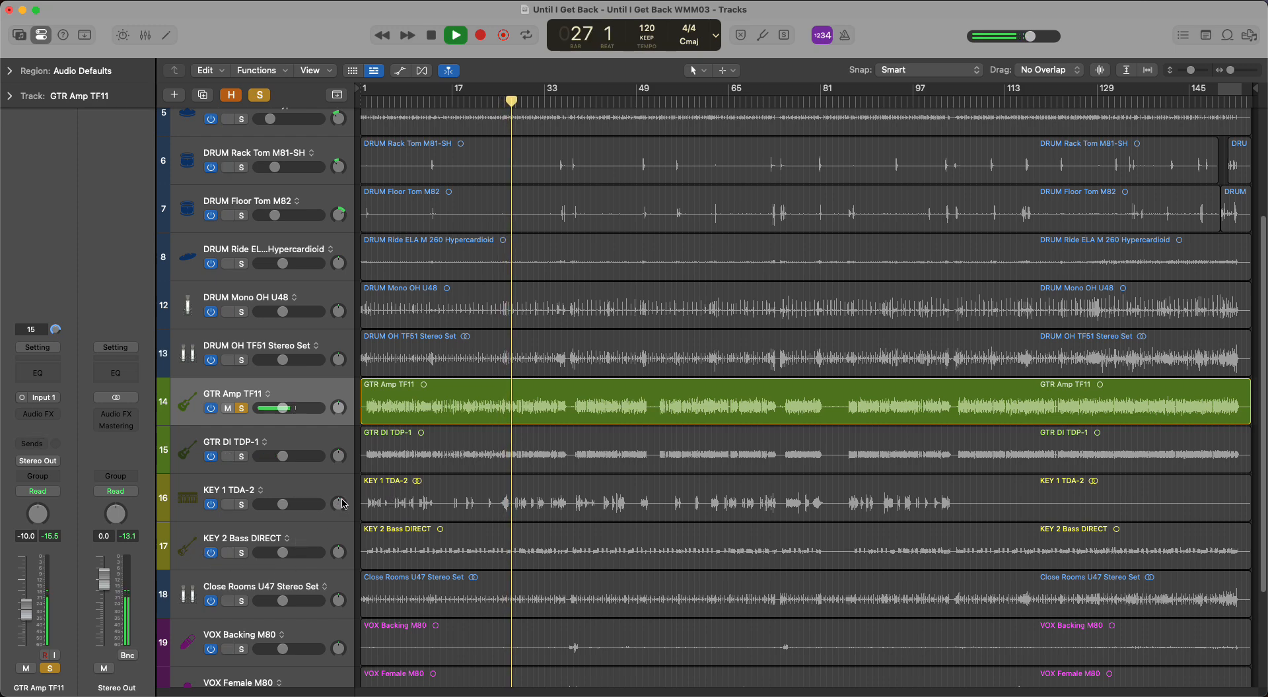
# - Listen to KEY 2 Bass DIRECT soloed along with the guitar amp, unsolo the bass, and stop playback
pyautogui.click(241, 554)
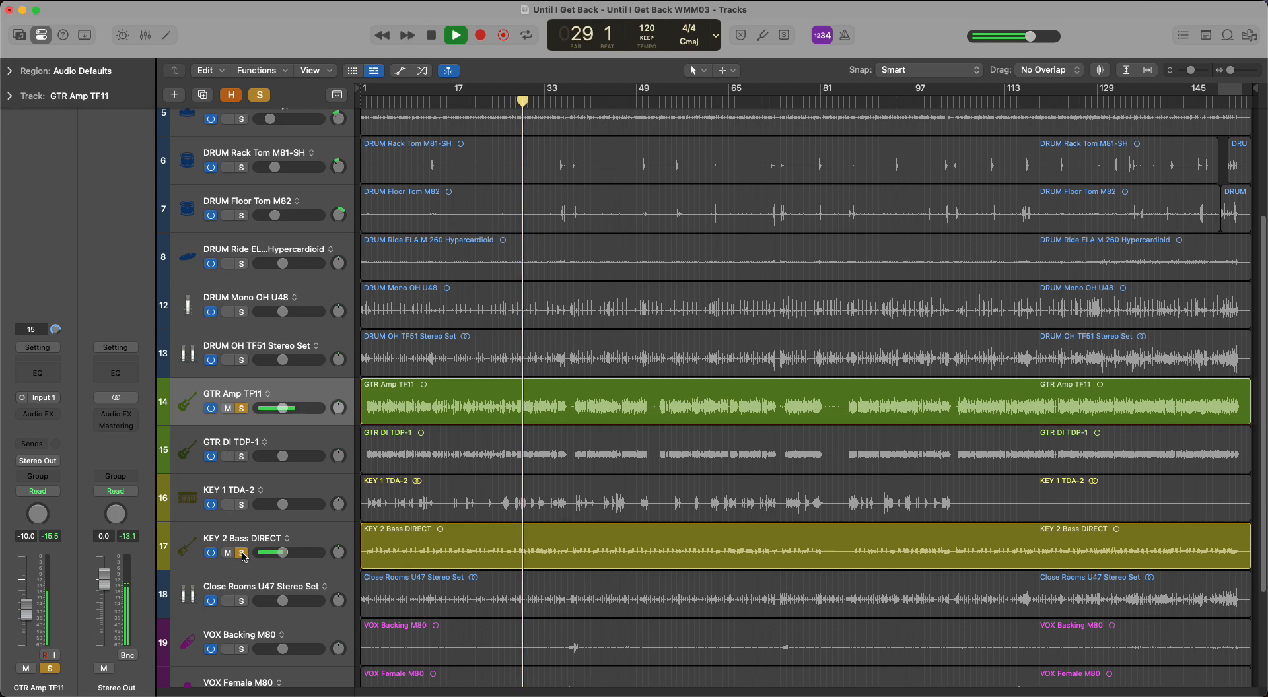
pyautogui.click(242, 554)
pyautogui.press('space')
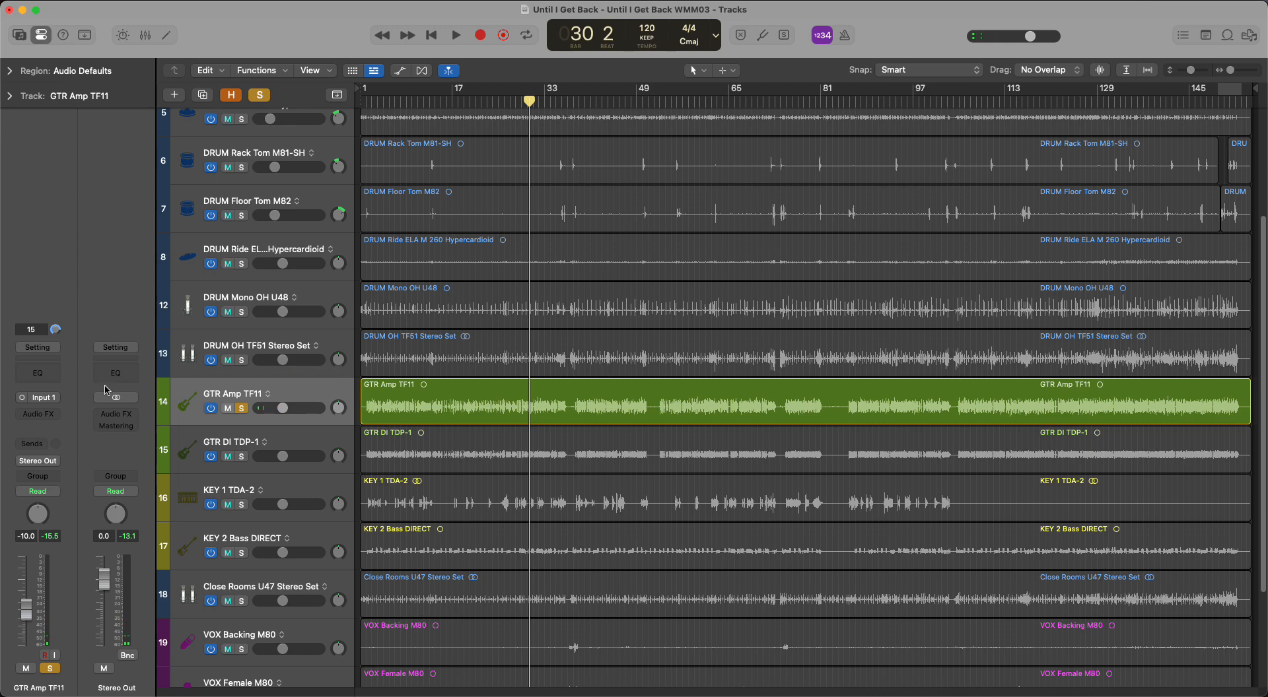
# - Insert a mono Compressor on GTR Amp TF11 and load its Classic Guitar preset
pyautogui.click(44, 416)
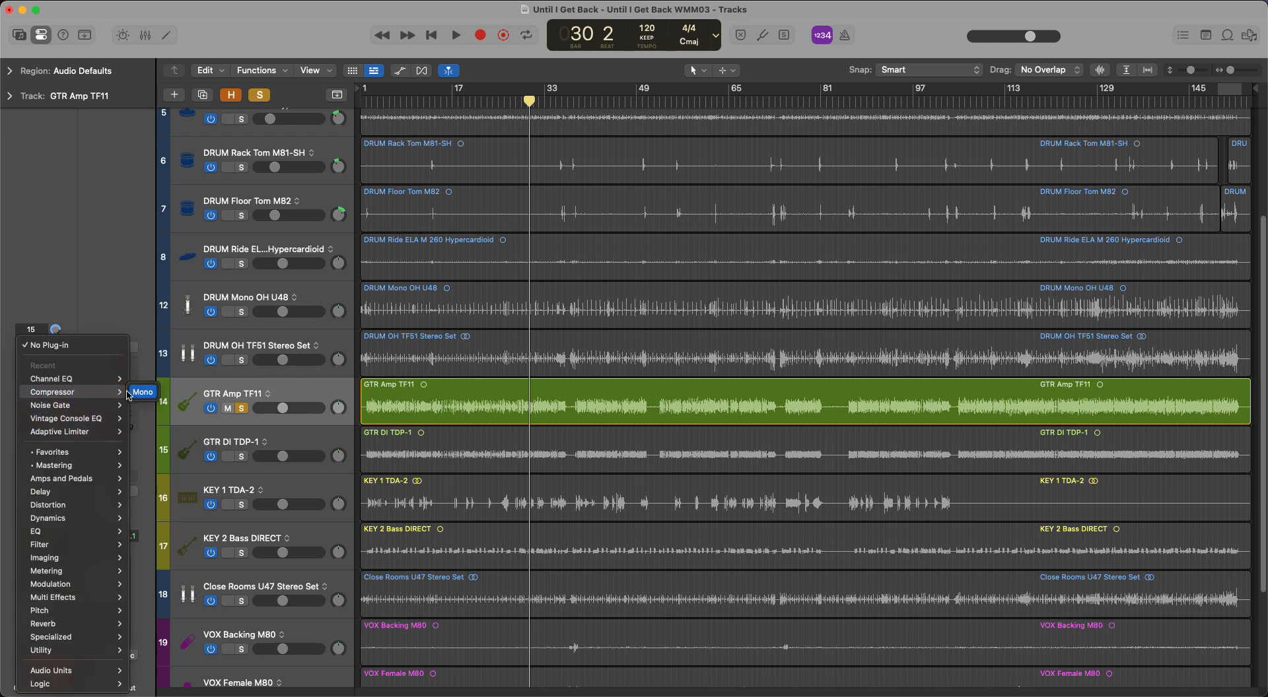
pyautogui.click(140, 393)
pyautogui.click(529, 192)
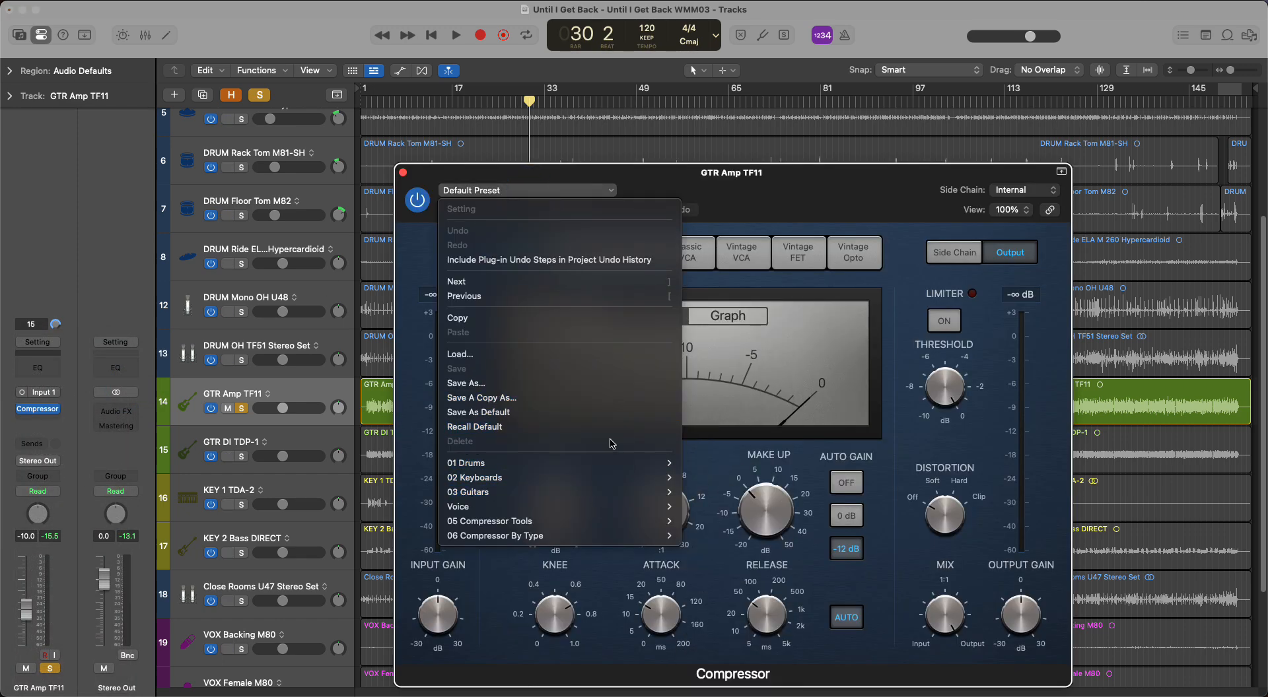
pyautogui.moveTo(654, 492)
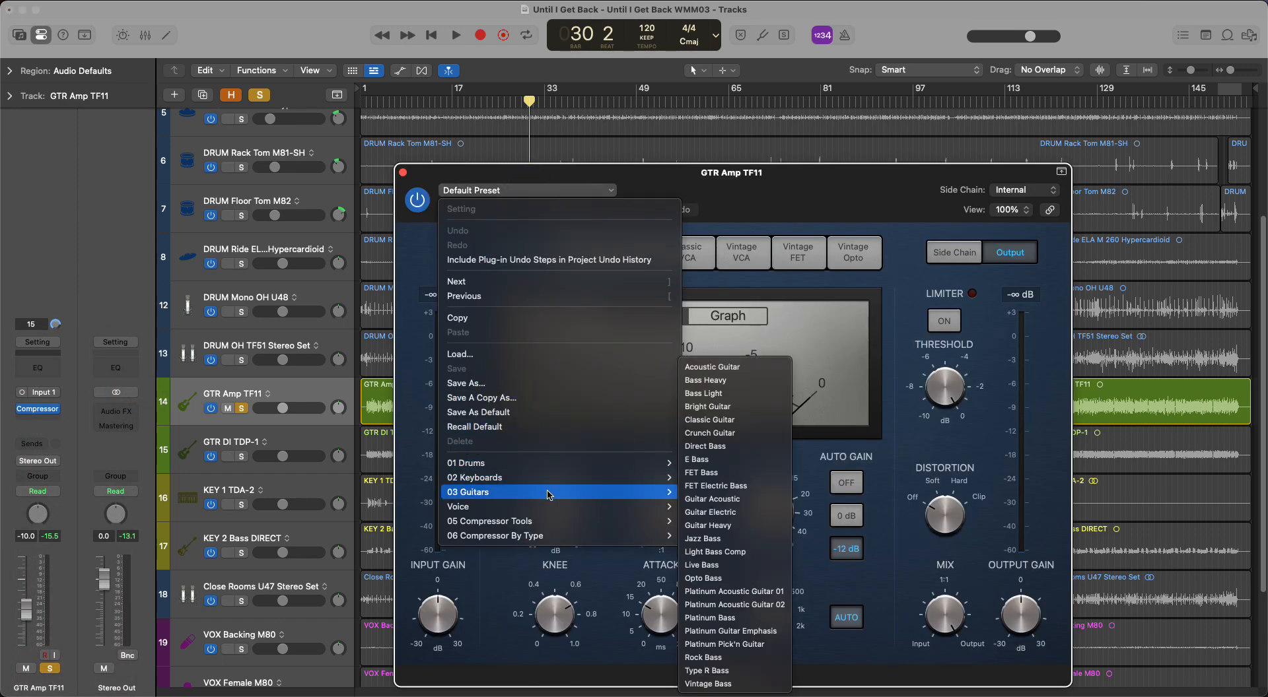
pyautogui.click(735, 420)
# - Set the GTR Amp TF11 compressor threshold to -27.0 dB while playing the track, and close the plug-in window
pyautogui.press('space')
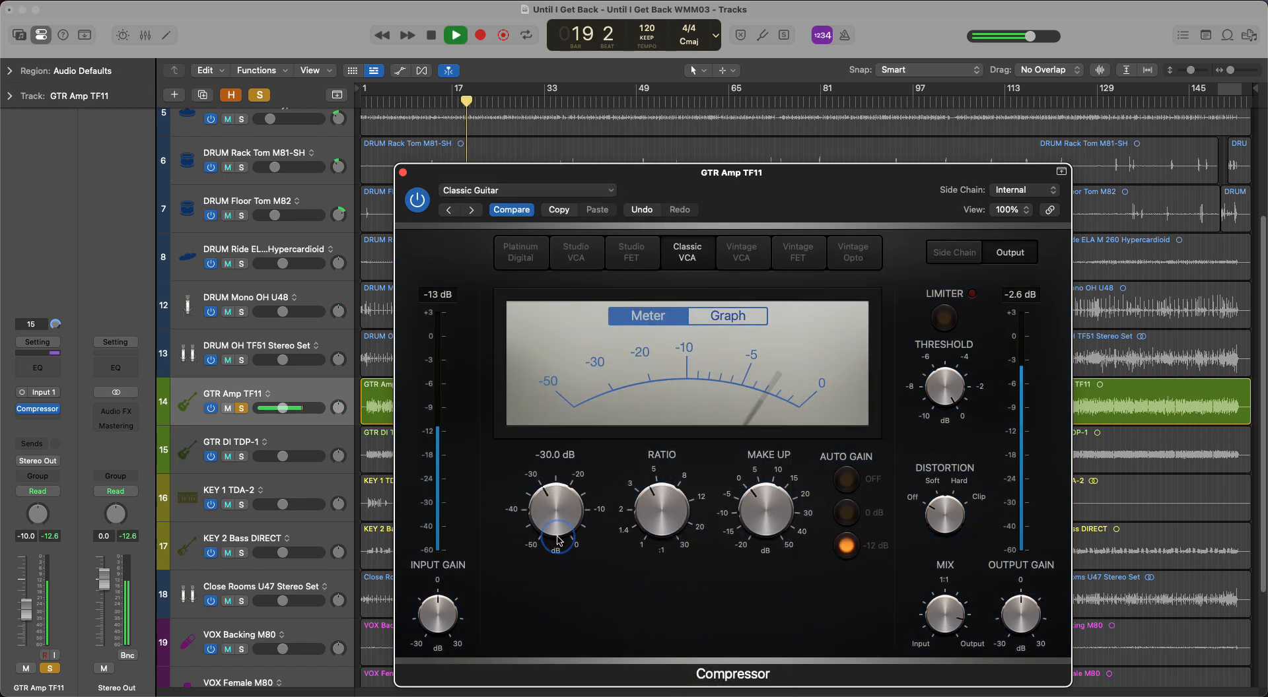
pyautogui.moveTo(558, 540); pyautogui.dragTo(558, 528)
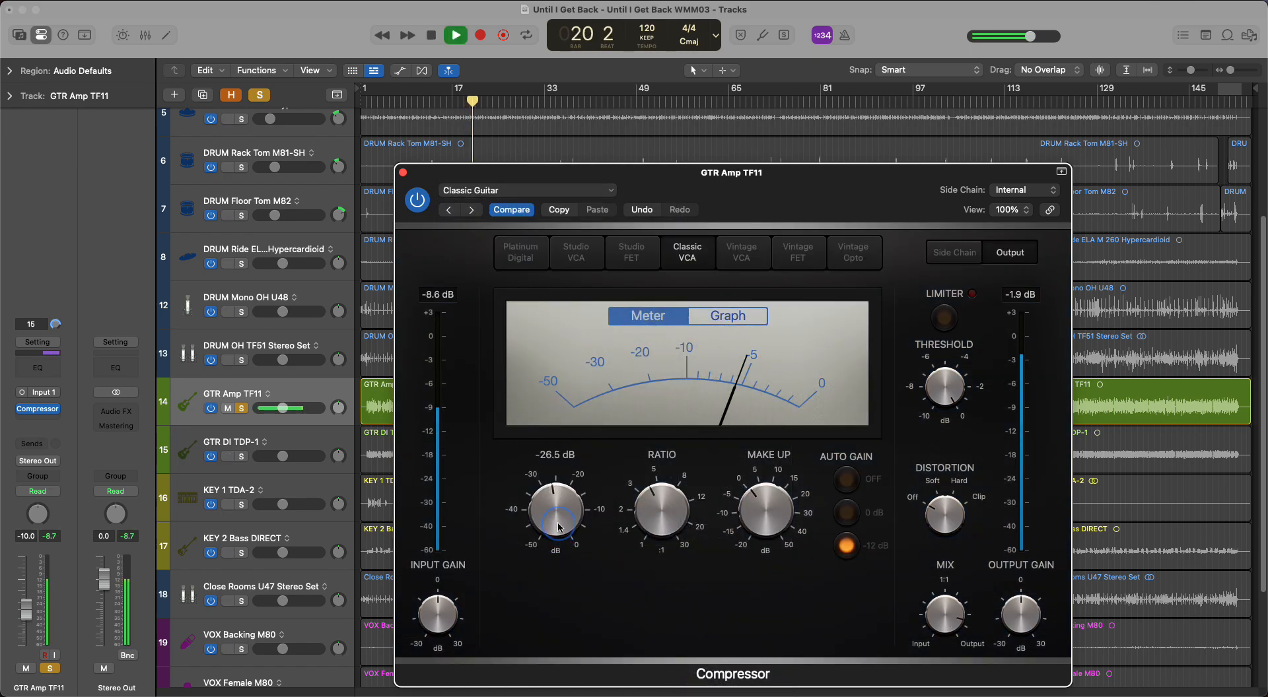
pyautogui.press('space')
pyautogui.moveTo(777, 190); pyautogui.dragTo(737, 103)
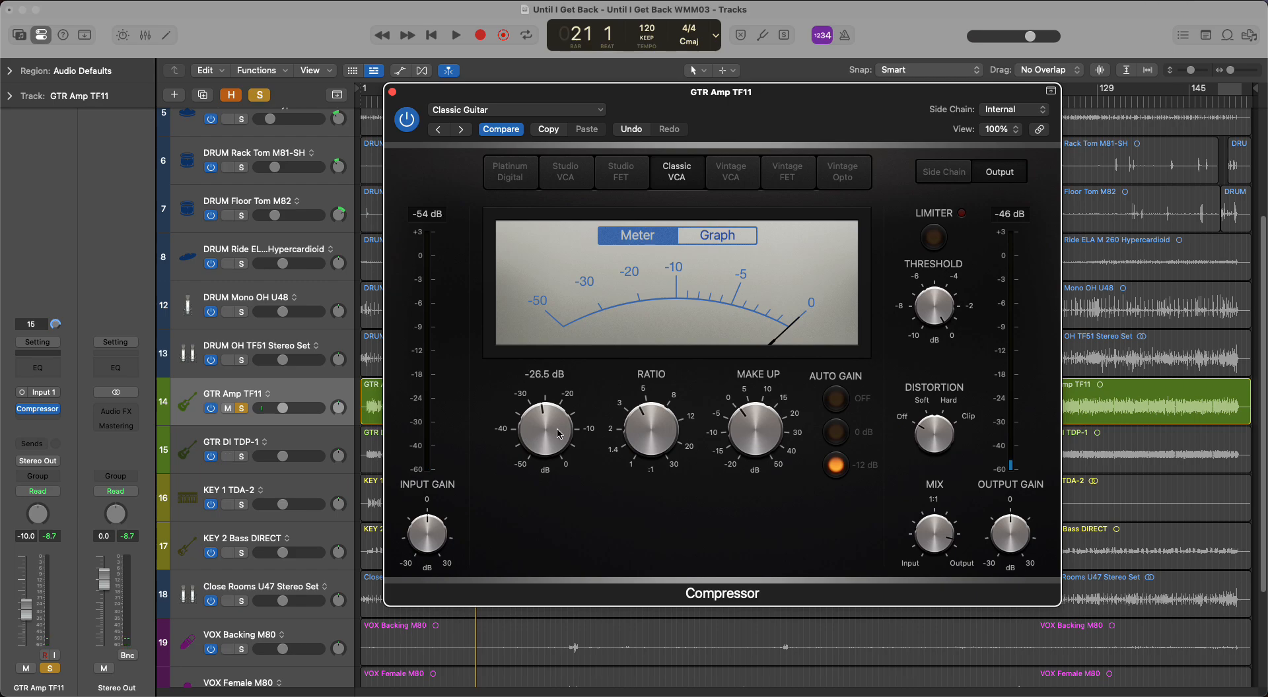
pyautogui.press('space')
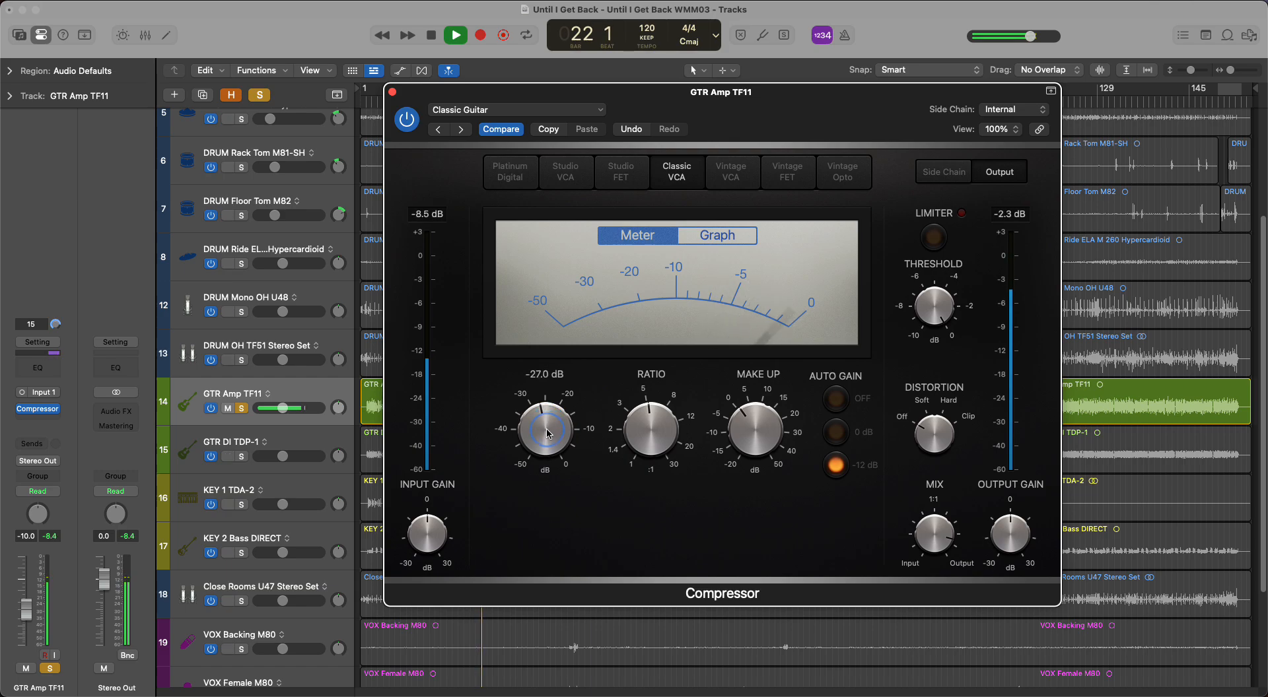
pyautogui.press('space')
pyautogui.click(393, 93)
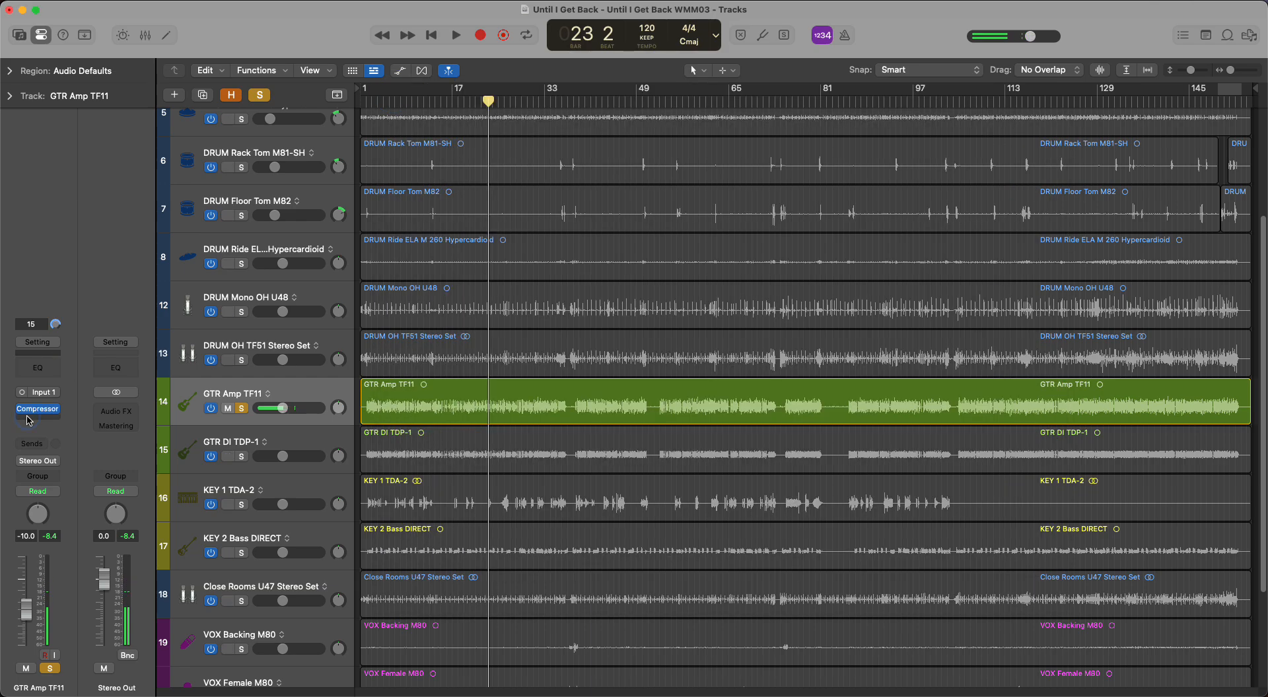
# - Try a mono Channel EQ on GTR Amp TF11 with a +2.3 dB boost at 4540 Hz during playback, and remove the EQ
pyautogui.click(28, 420)
pyautogui.moveTo(73, 396)
pyautogui.click(142, 393)
pyautogui.press('space')
pyautogui.moveTo(834, 332); pyautogui.dragTo(886, 320)
pyautogui.press('space')
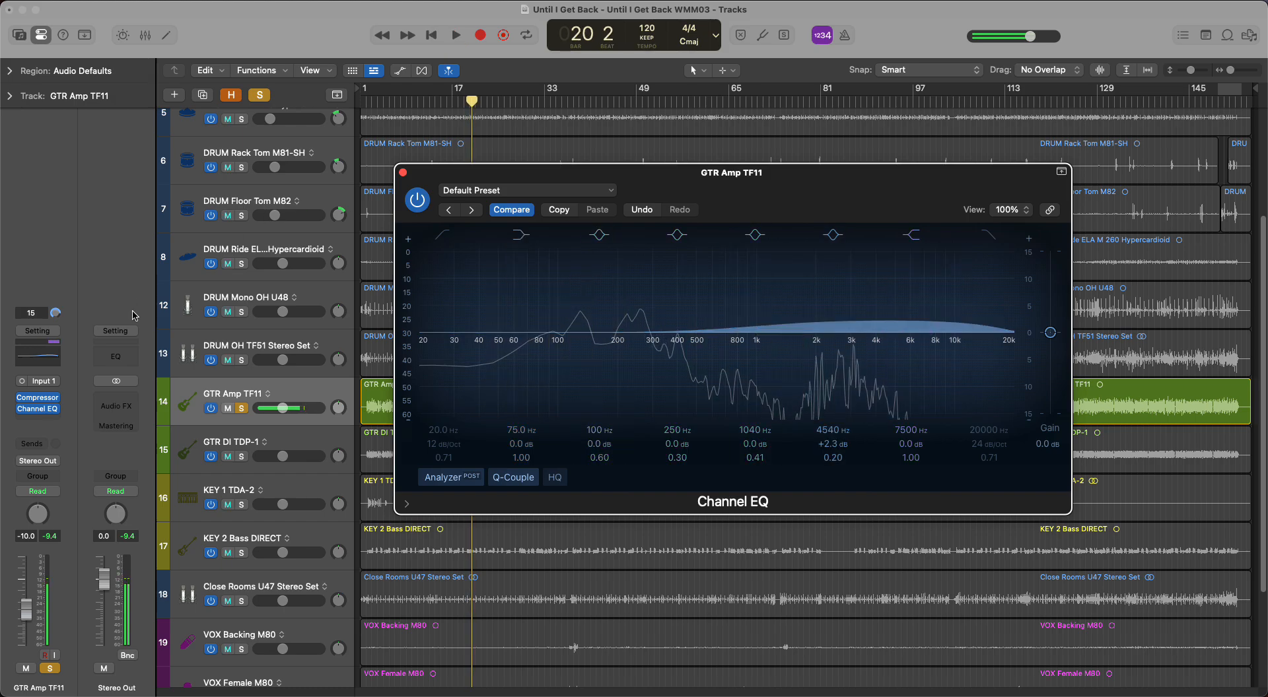
pyautogui.click(69, 409)
pyautogui.click(92, 350)
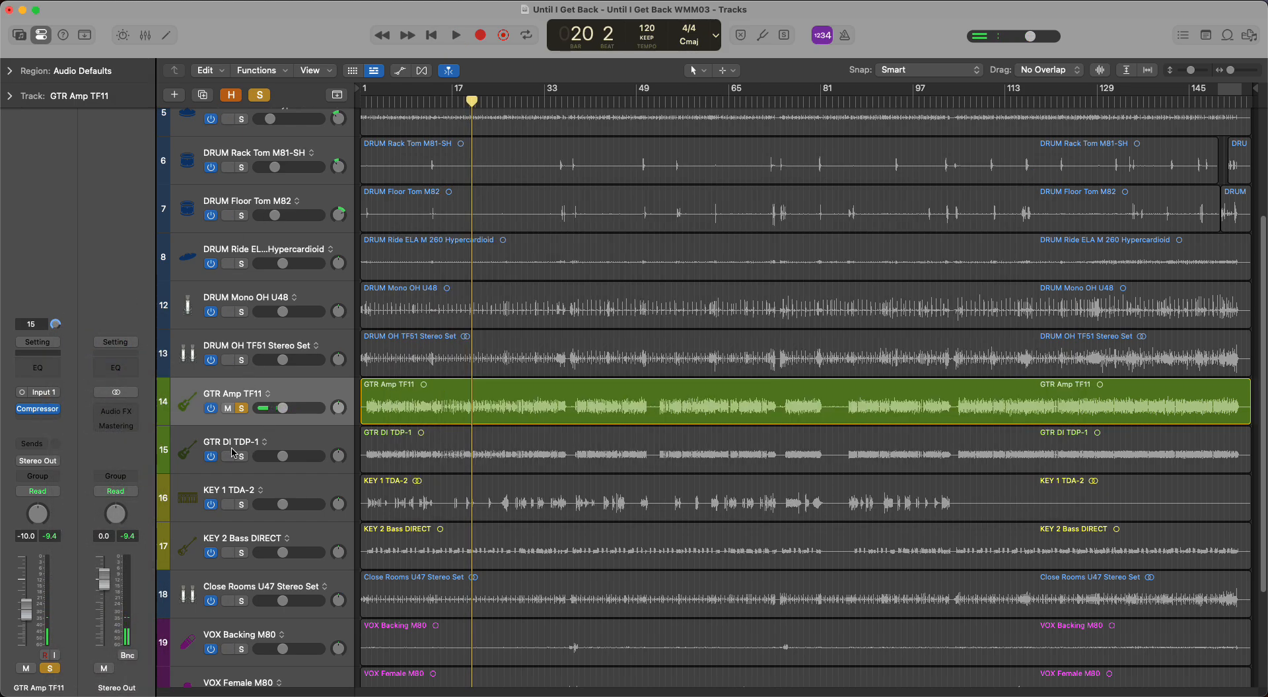
# - Play both guitar tracks soloed together, and unsolo GTR Amp TF11 so only GTR DI TDP-1 stays soloed
pyautogui.click(242, 456)
pyautogui.press('space')
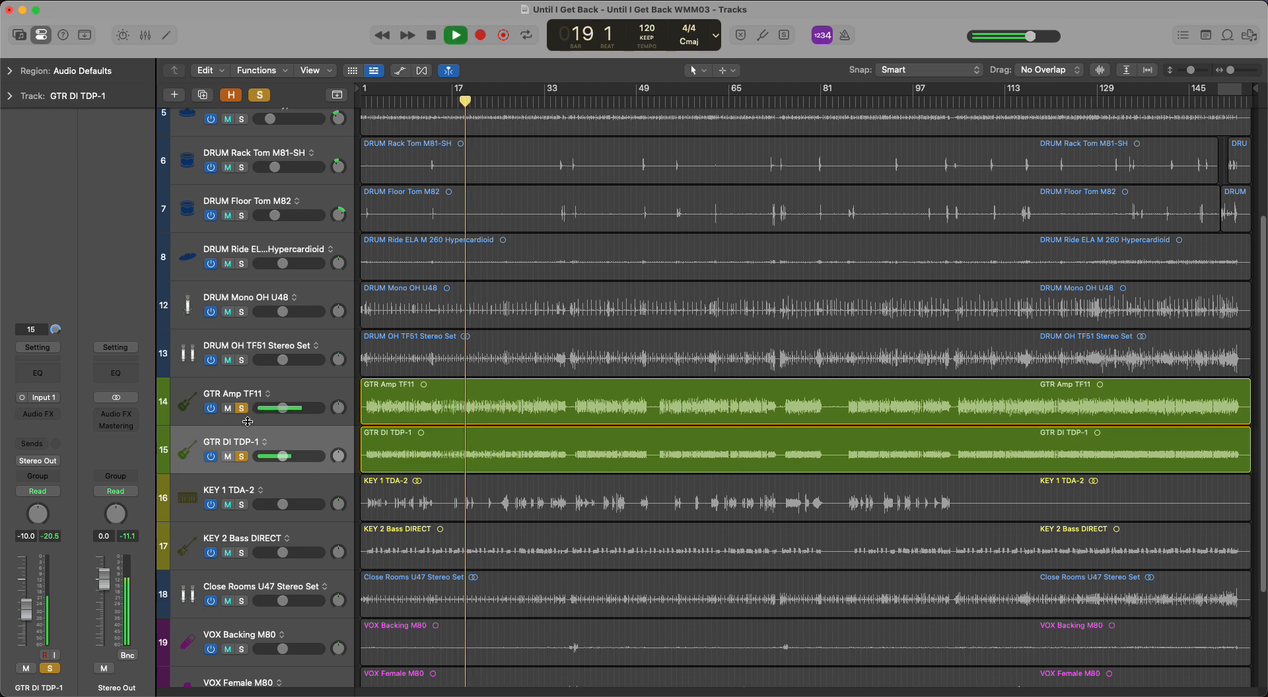
pyautogui.click(242, 408)
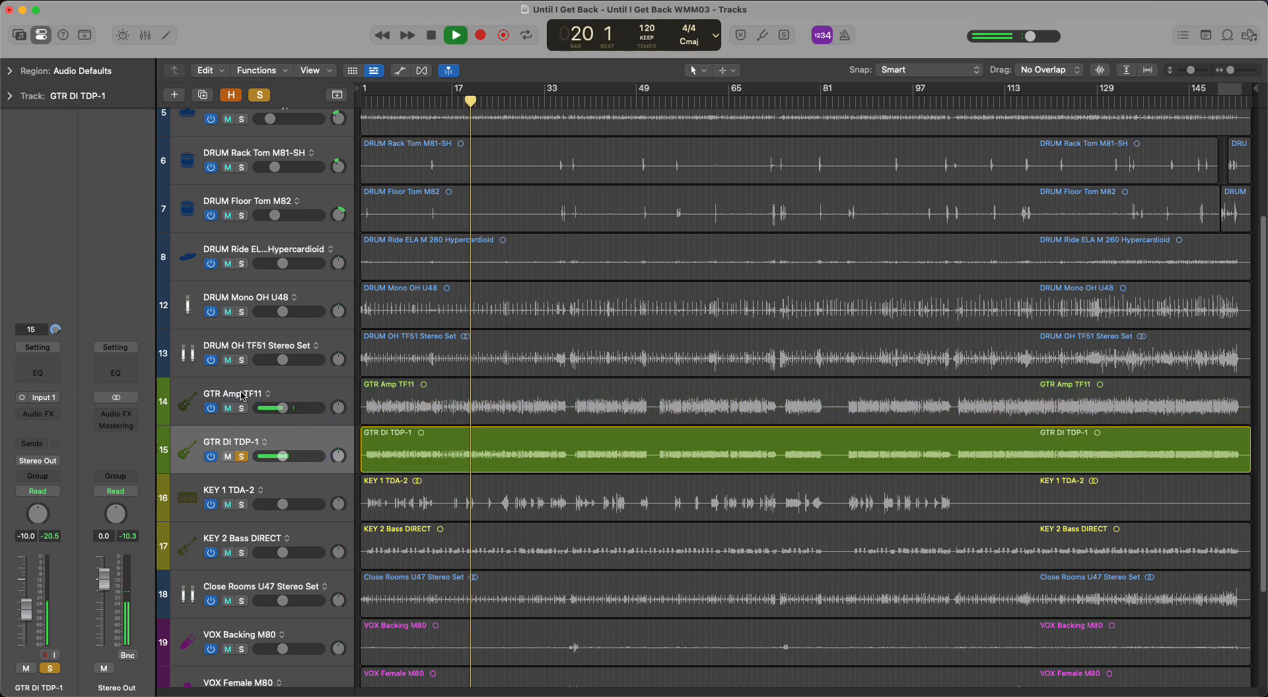
# - Show the mixer and copy the compressor from GTR Amp TF11 to the GTR DI TDP-1 channel
pyautogui.press('x')
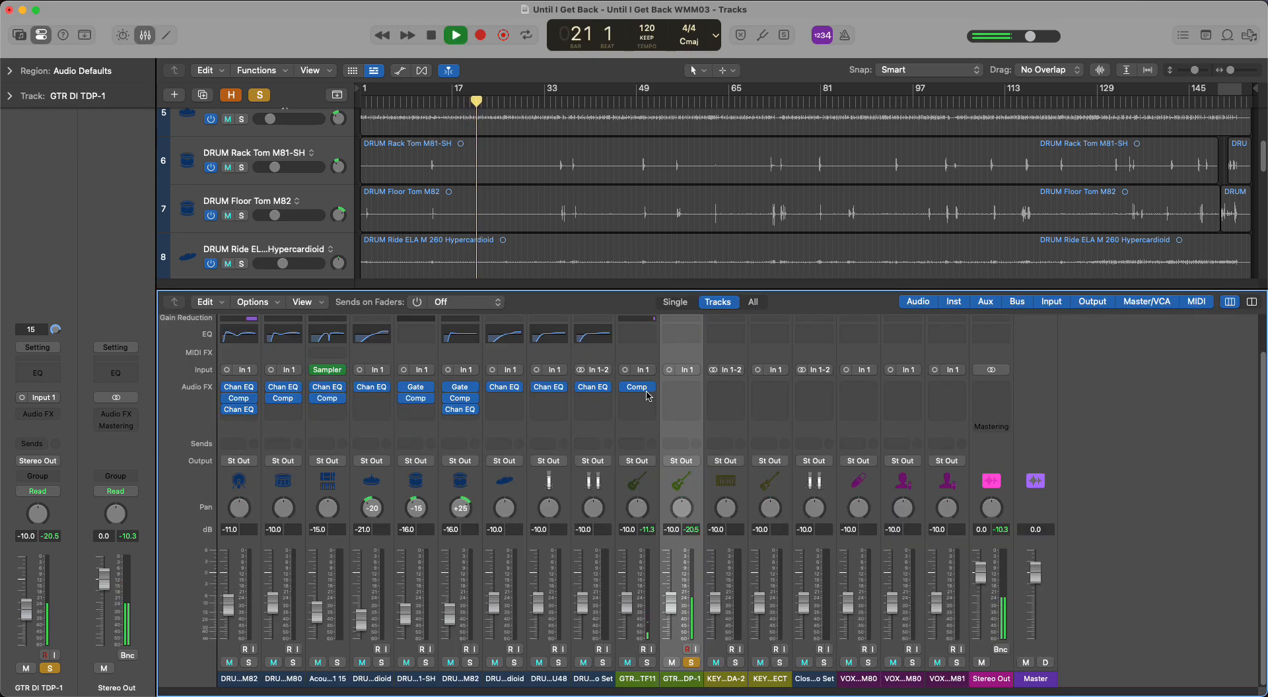
pyautogui.press('alt')
pyautogui.moveTo(680, 390); pyautogui.dragTo(683, 392)
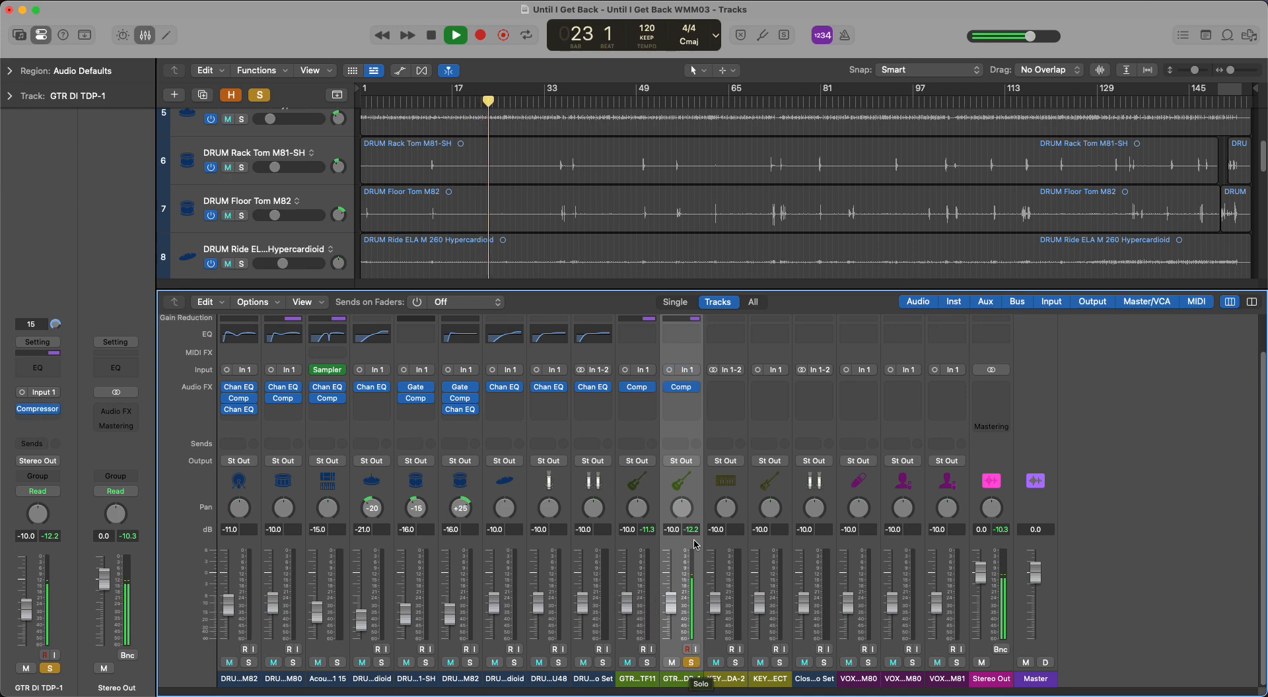
# - Add a mono Channel EQ after the compressor on GTR DI TDP-1, with a low cut at 266 Hz and Q 0.21
pyautogui.click(672, 400)
pyautogui.moveTo(719, 392)
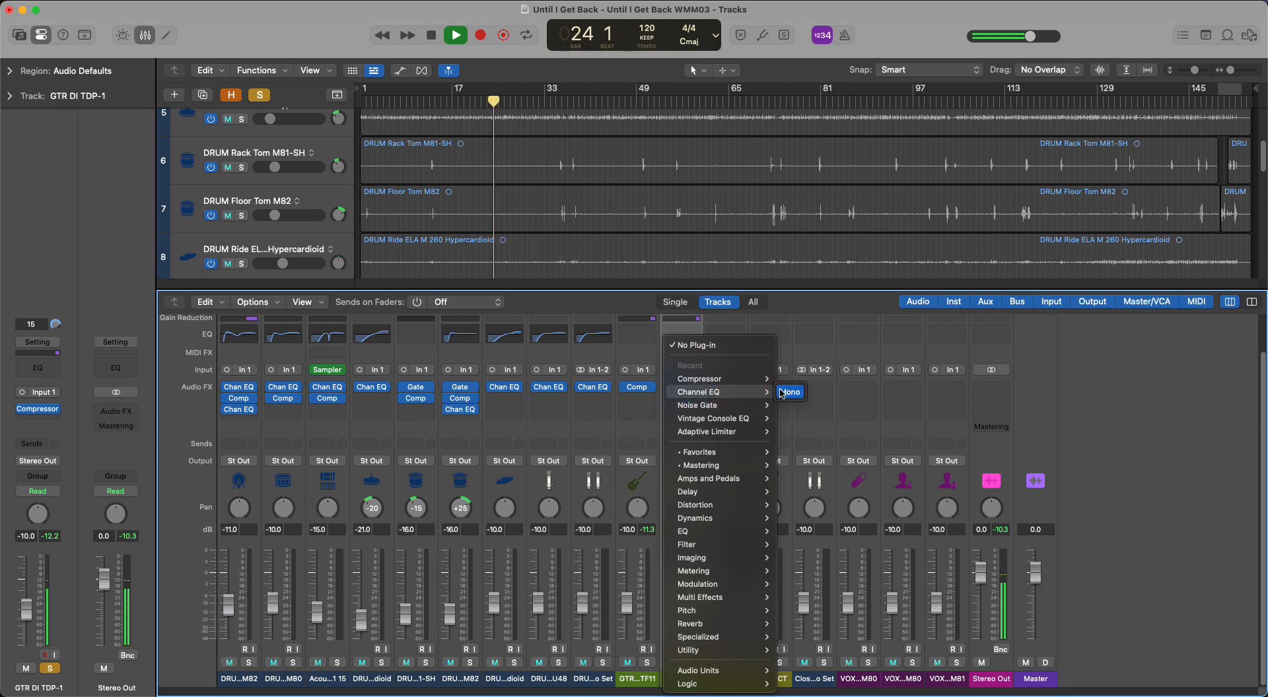
pyautogui.click(790, 392)
pyautogui.click(440, 236)
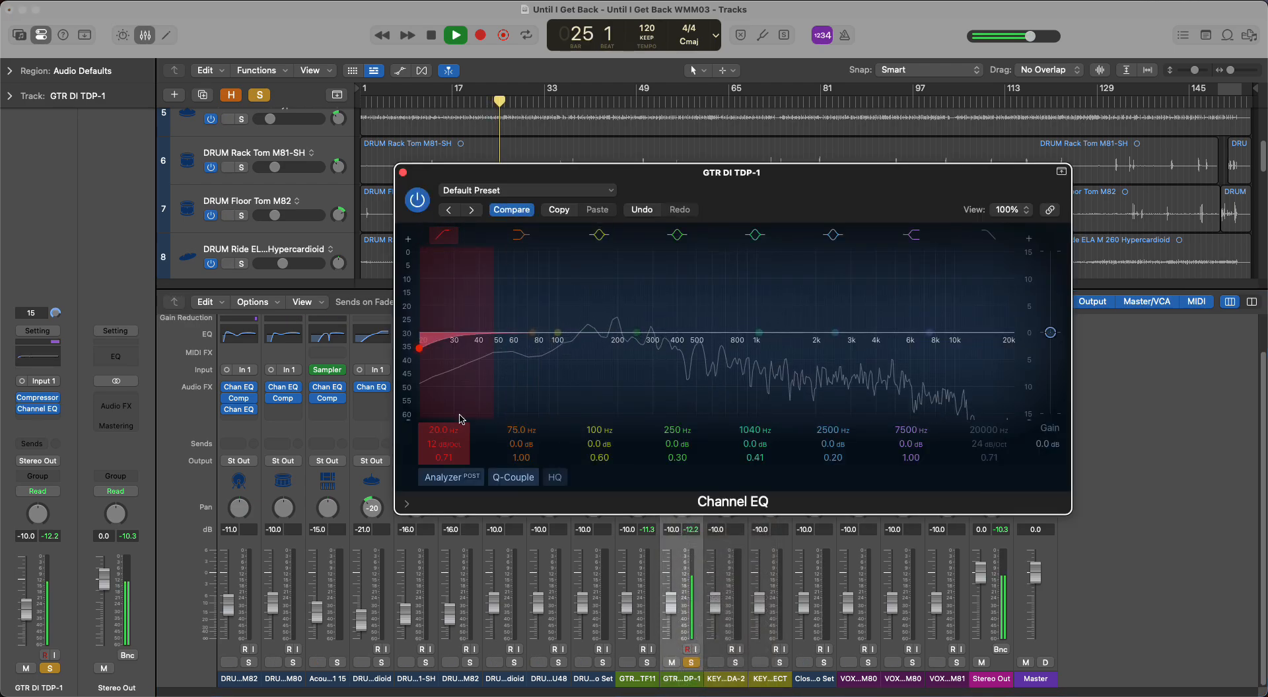
pyautogui.moveTo(441, 429); pyautogui.dragTo(441, 397)
pyautogui.moveTo(442, 452); pyautogui.dragTo(446, 420)
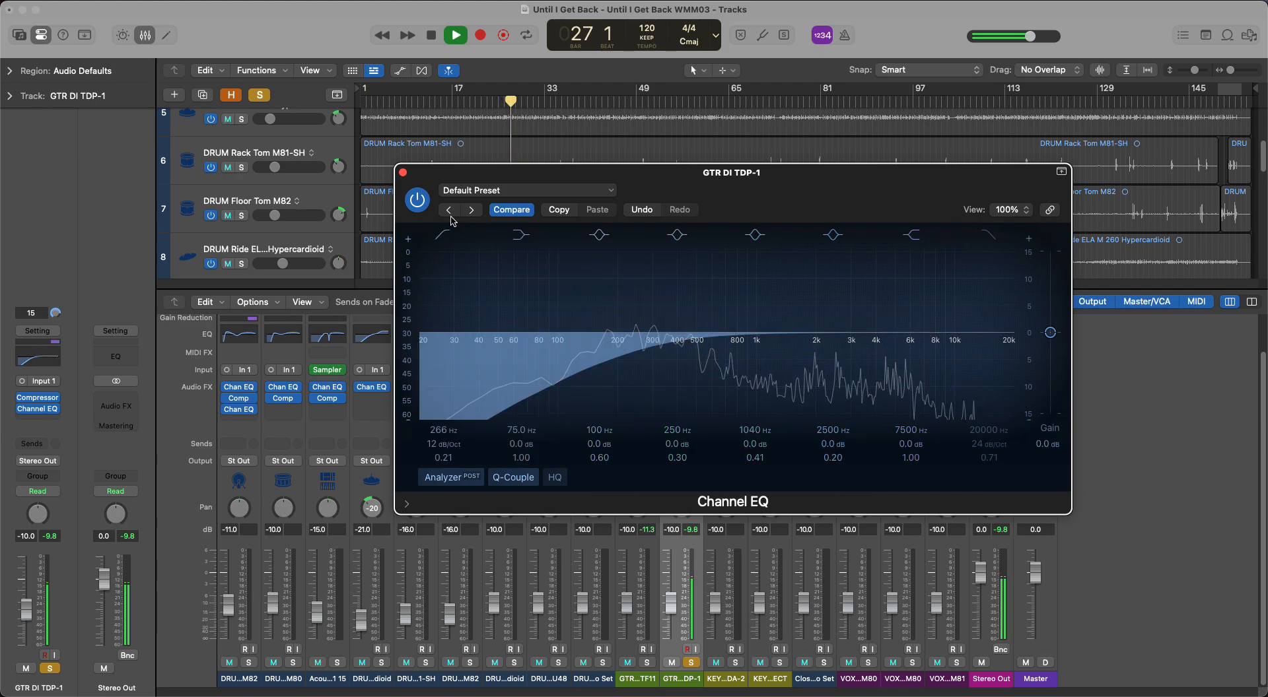
pyautogui.click(403, 172)
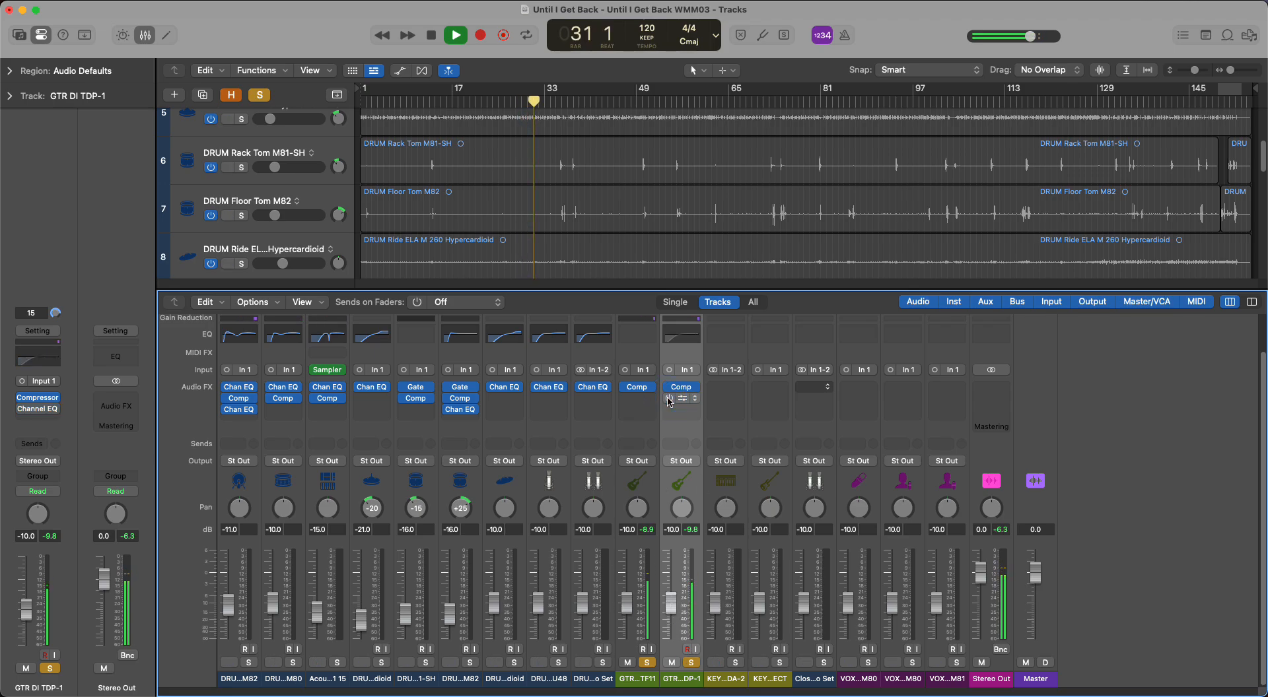
# - Raise the GTR DI TDP-1 low-cut frequency to 1850 Hz while both guitars play, and close the EQ
pyautogui.click(681, 335)
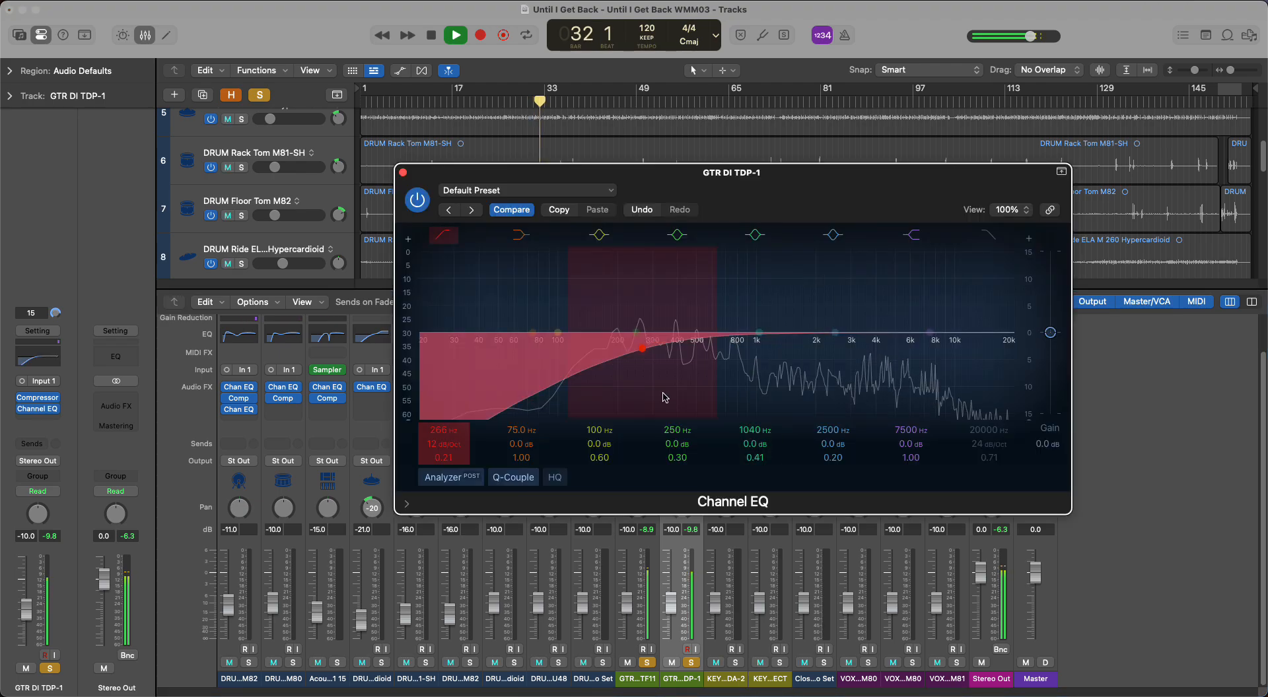
pyautogui.moveTo(433, 428); pyautogui.dragTo(434, 370)
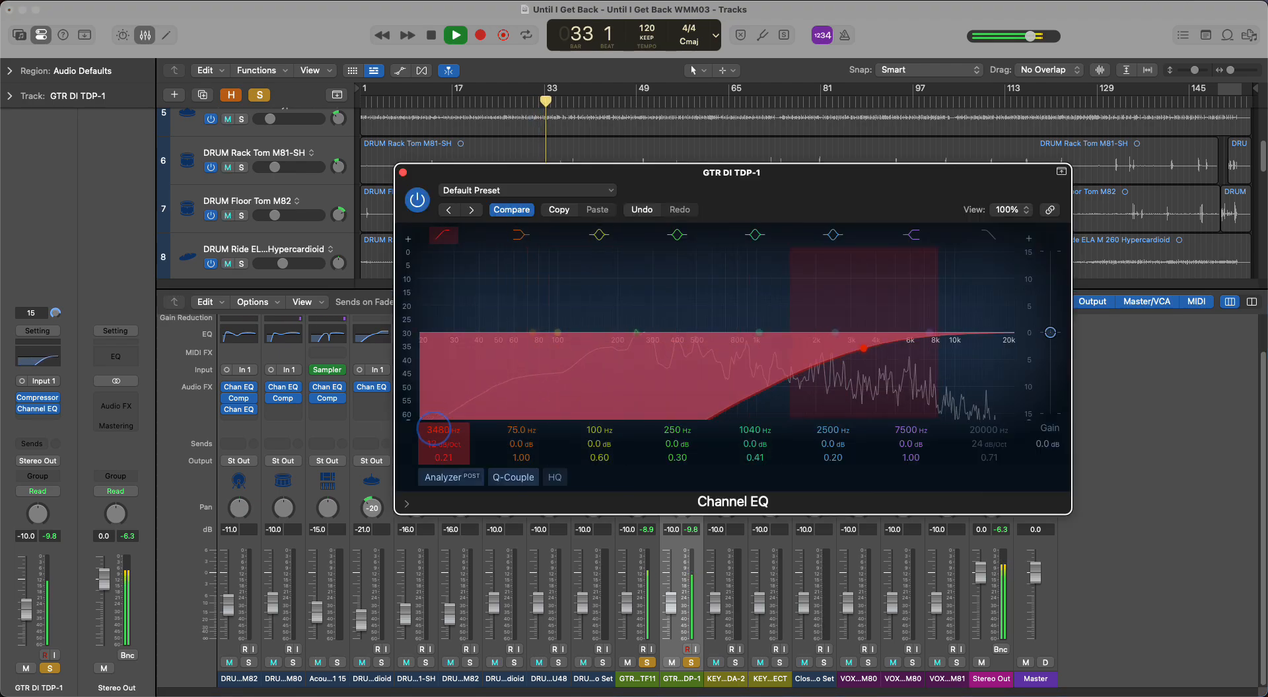
pyautogui.moveTo(434, 429); pyautogui.dragTo(433, 426)
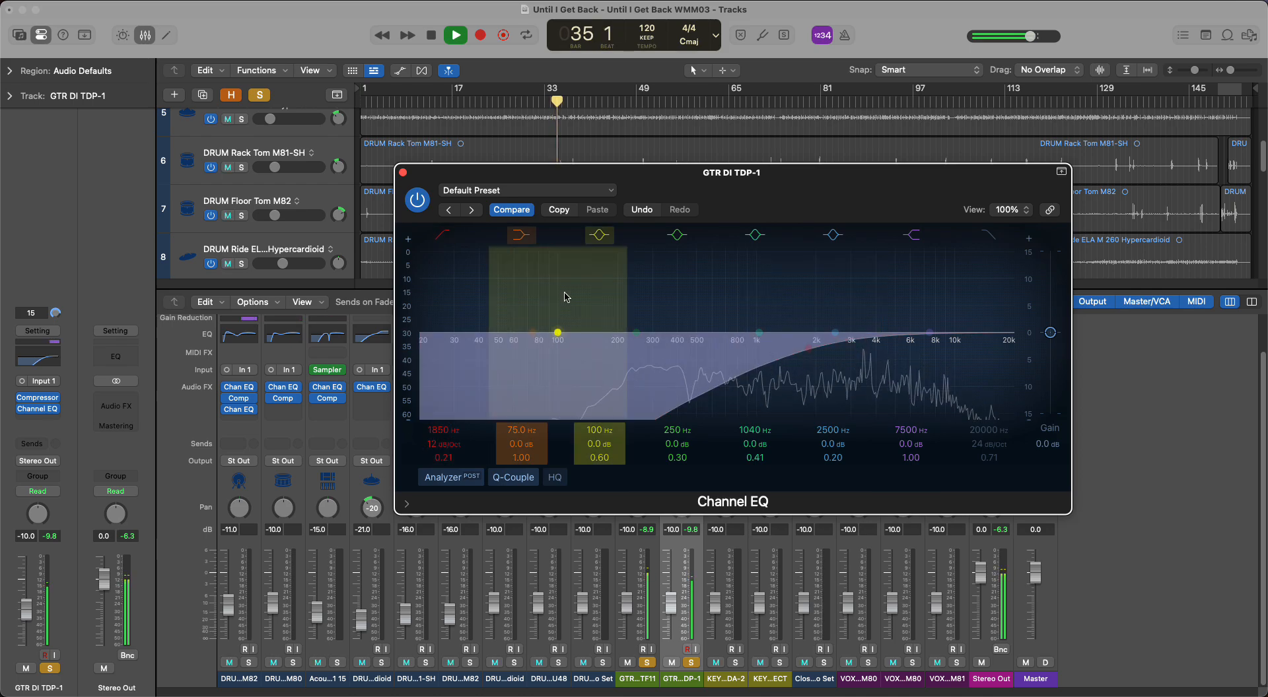
pyautogui.click(403, 172)
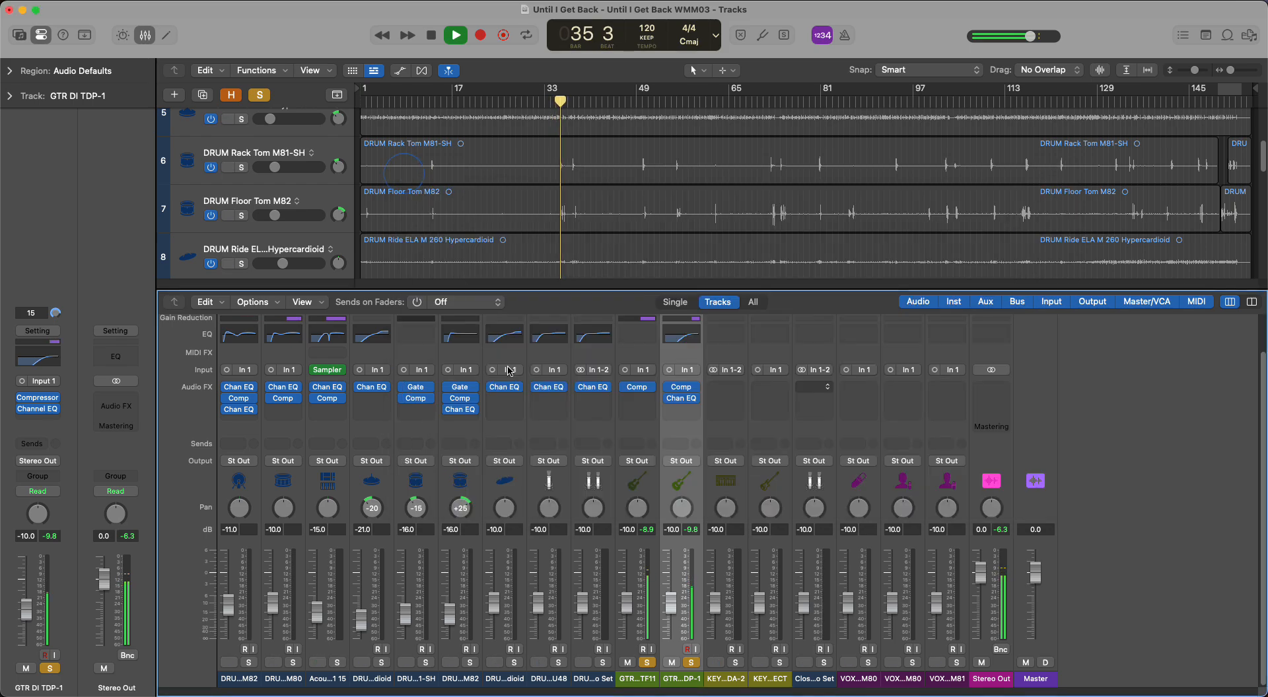
# - Raise the GTR Amp TF11 level to -5.0 dB, hide the mixer, and stop playback
pyautogui.click(646, 676)
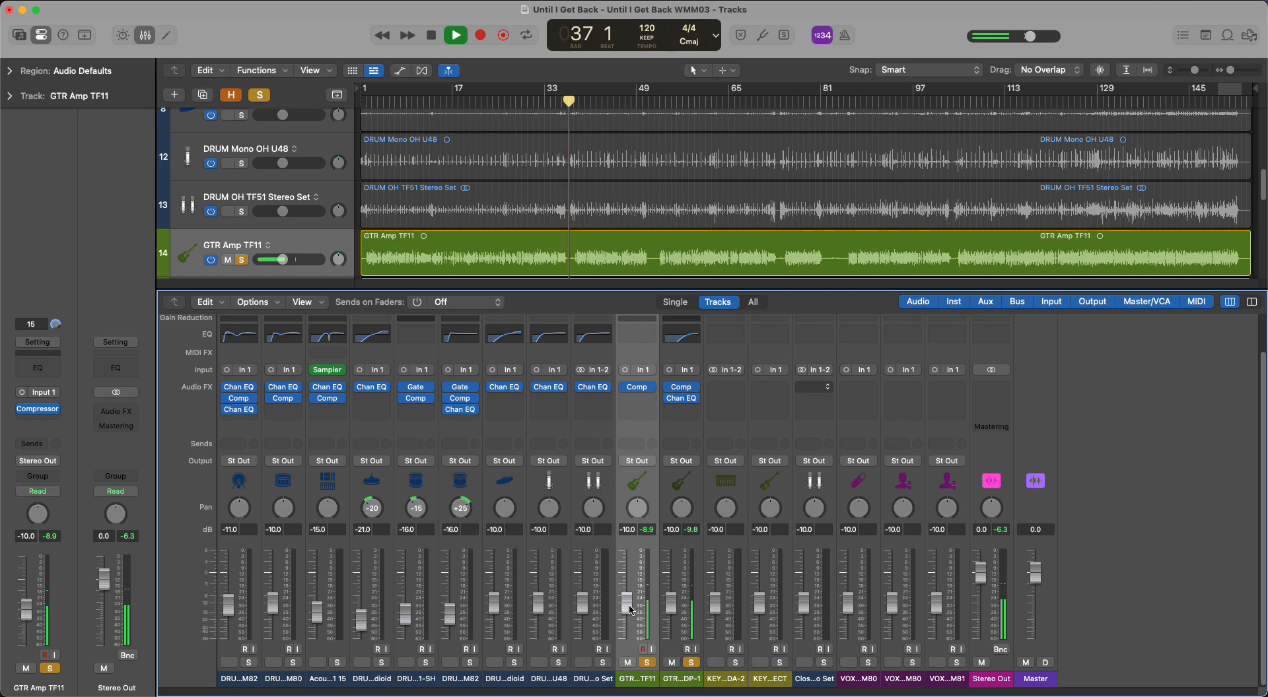
pyautogui.moveTo(628, 581); pyautogui.dragTo(630, 576)
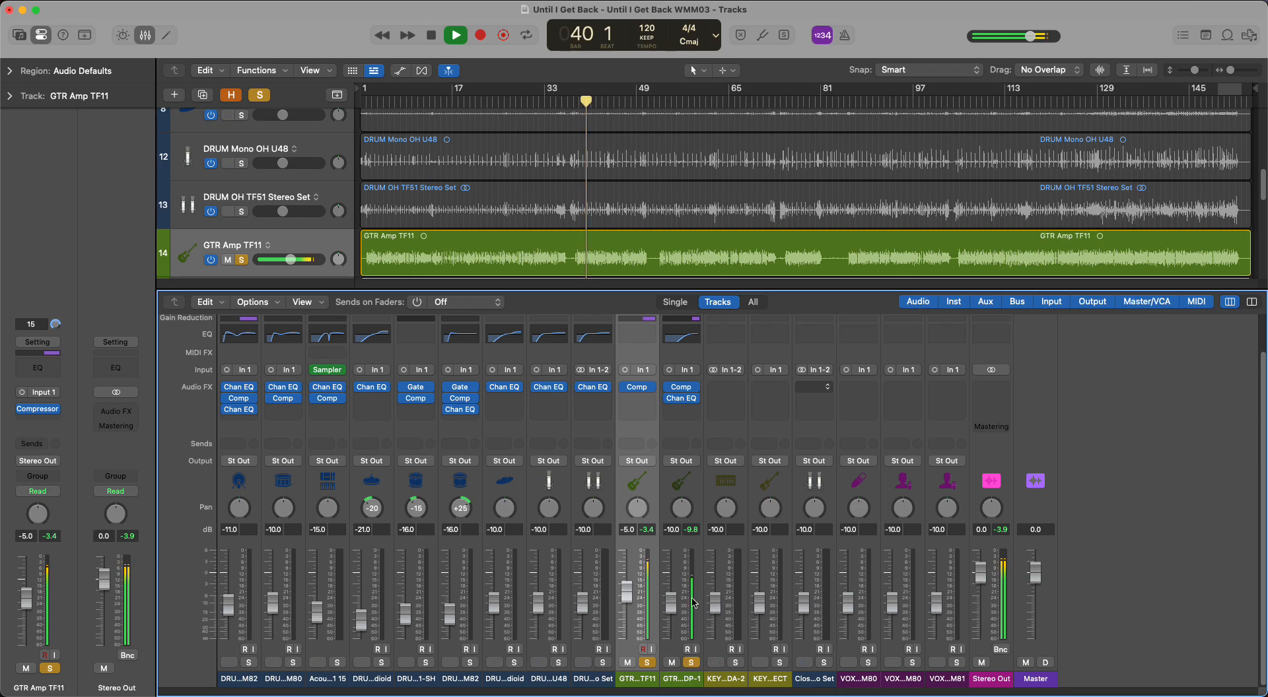
pyautogui.press('x')
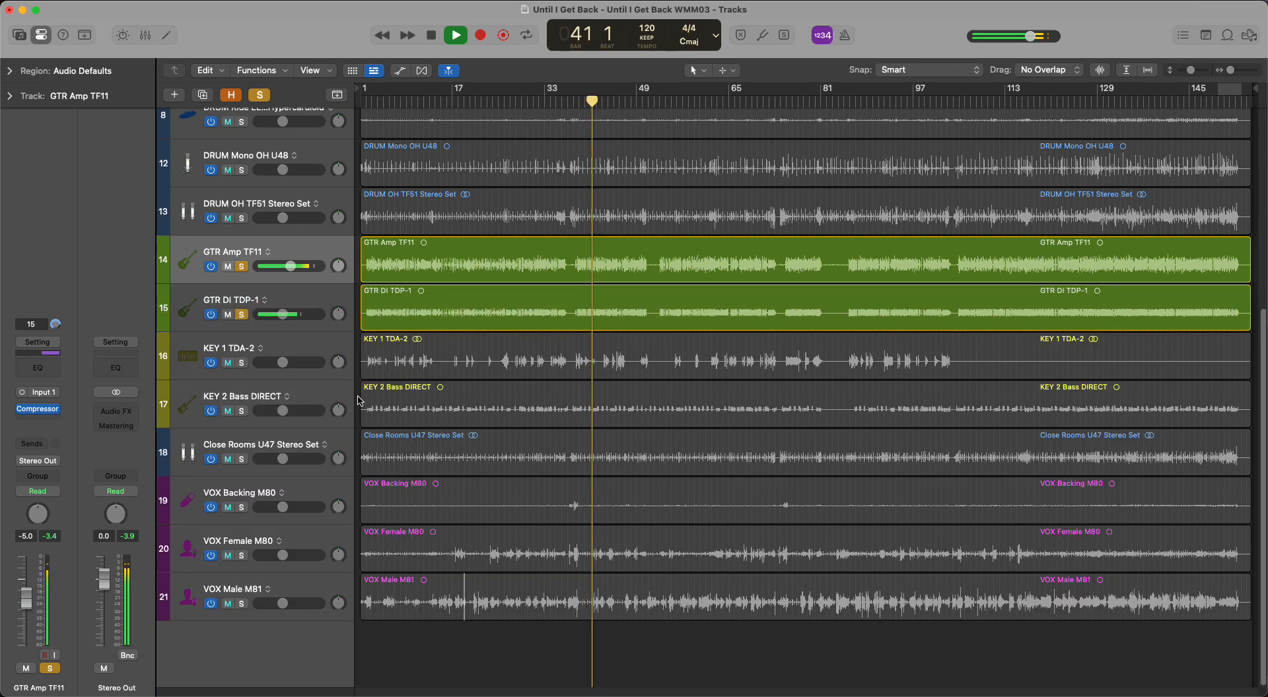
pyautogui.press('space')
# - Replace the guitar solos with a solo on KEY 1 TDA-2 and start playback
pyautogui.click(321, 350)
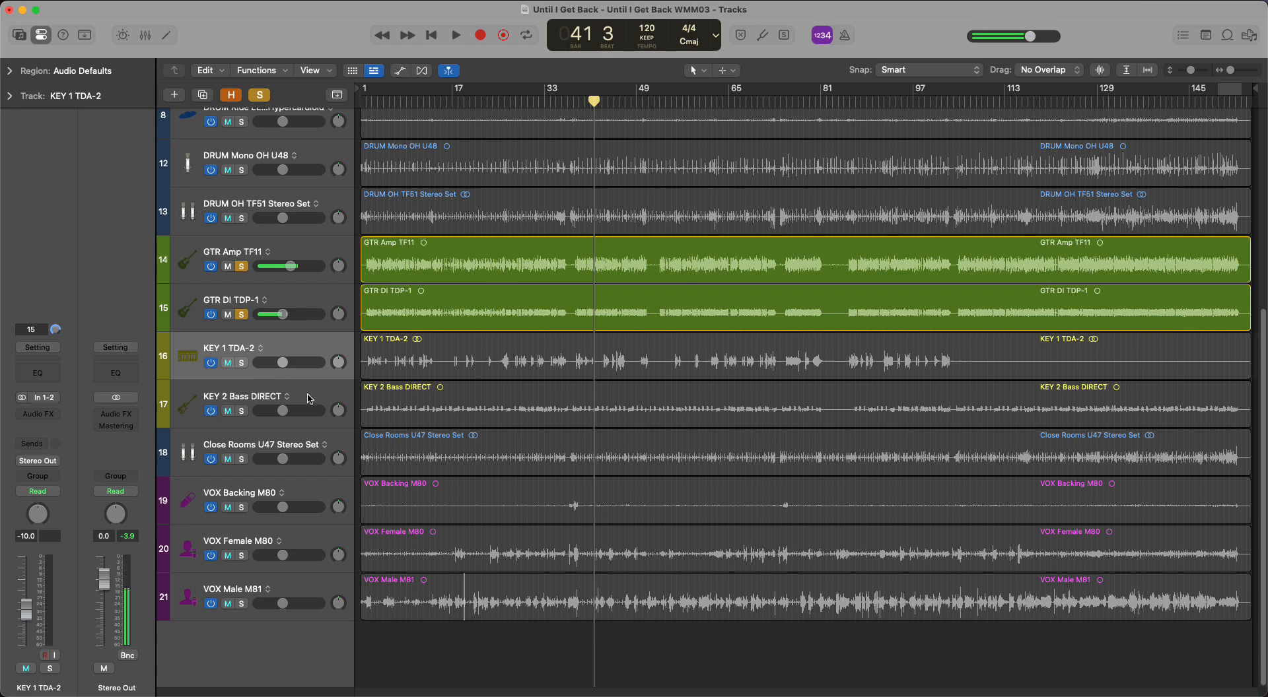
pyautogui.click(309, 398)
pyautogui.click(239, 363)
pyautogui.click(242, 315)
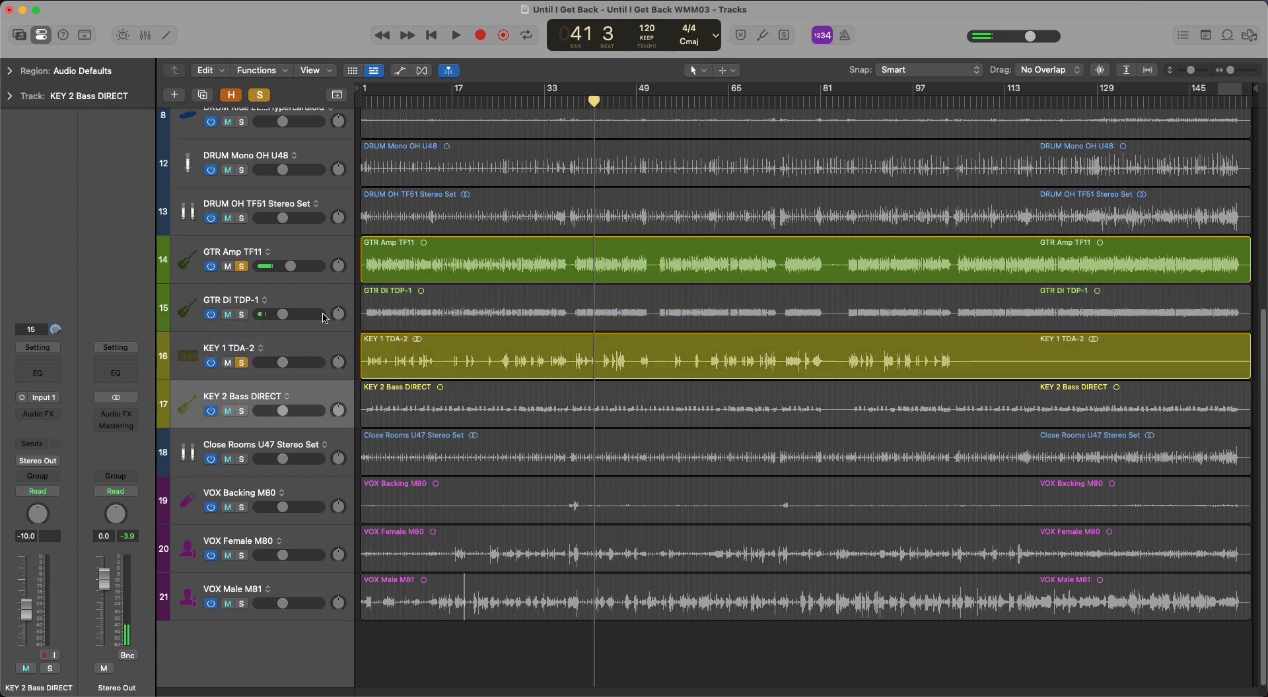
pyautogui.press('space')
pyautogui.click(241, 266)
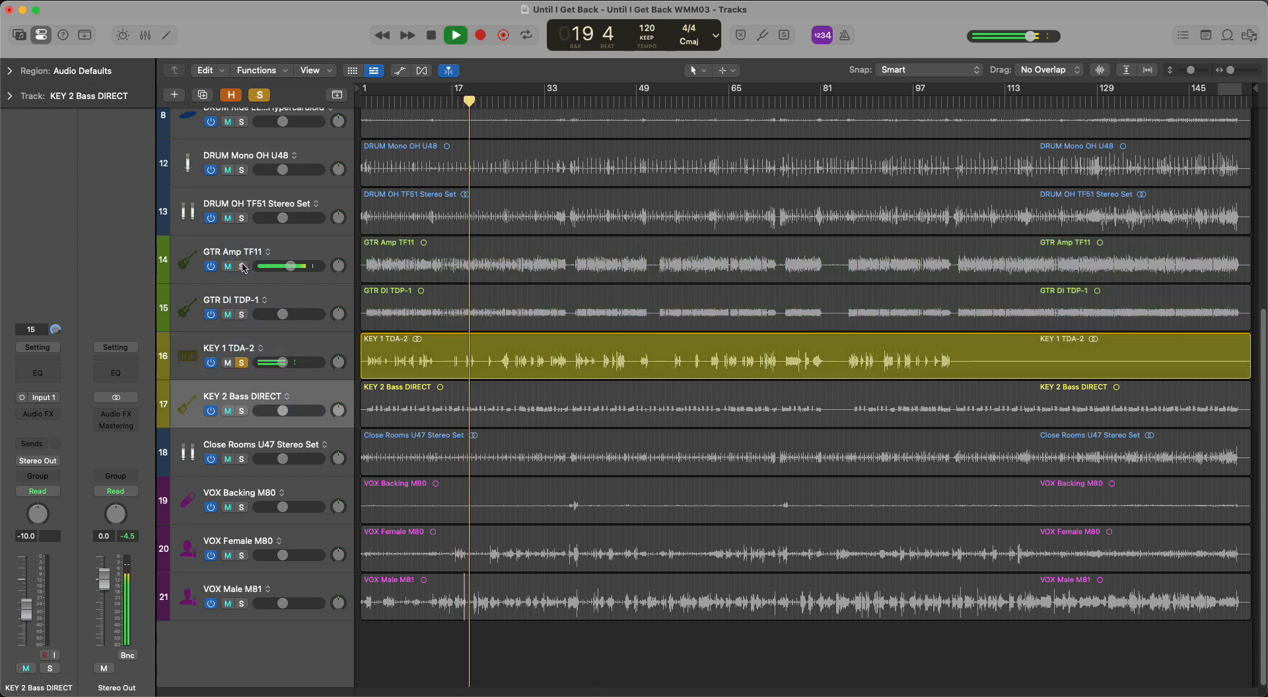
# - Listen to KEY 1 TDA-2 alone from about bar 33, select its track, and stop playback
pyautogui.click(557, 93)
pyautogui.click(552, 93)
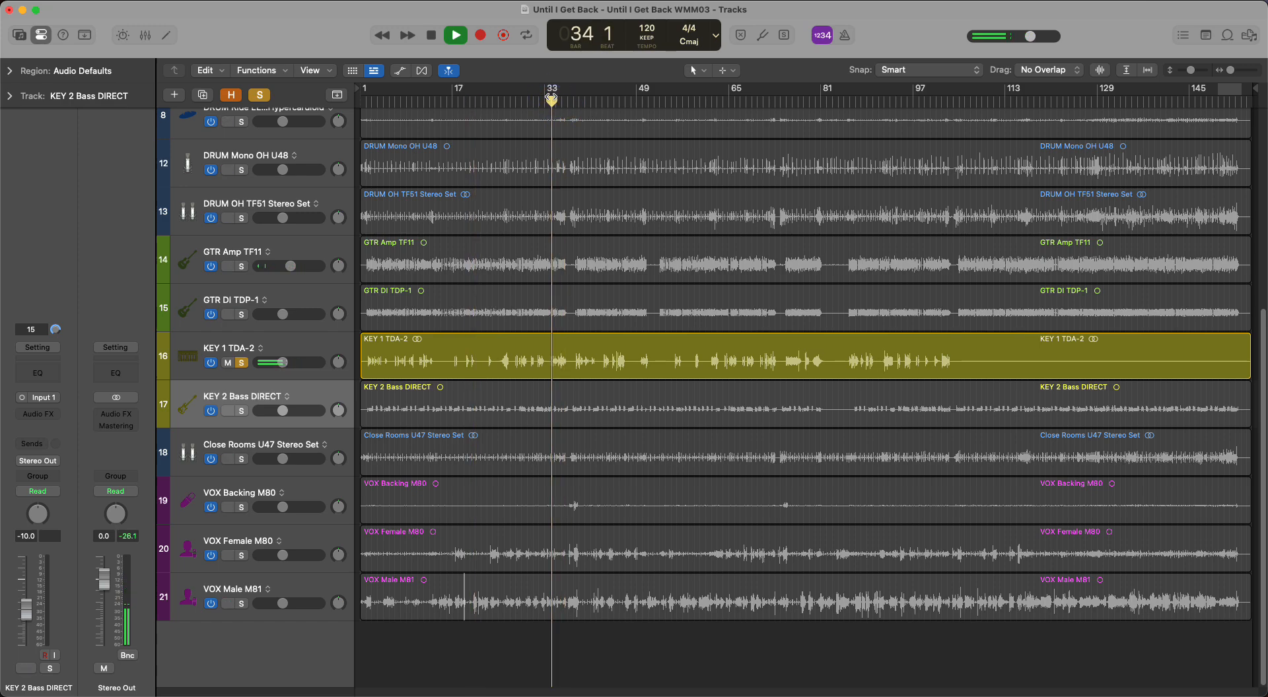
pyautogui.click(318, 342)
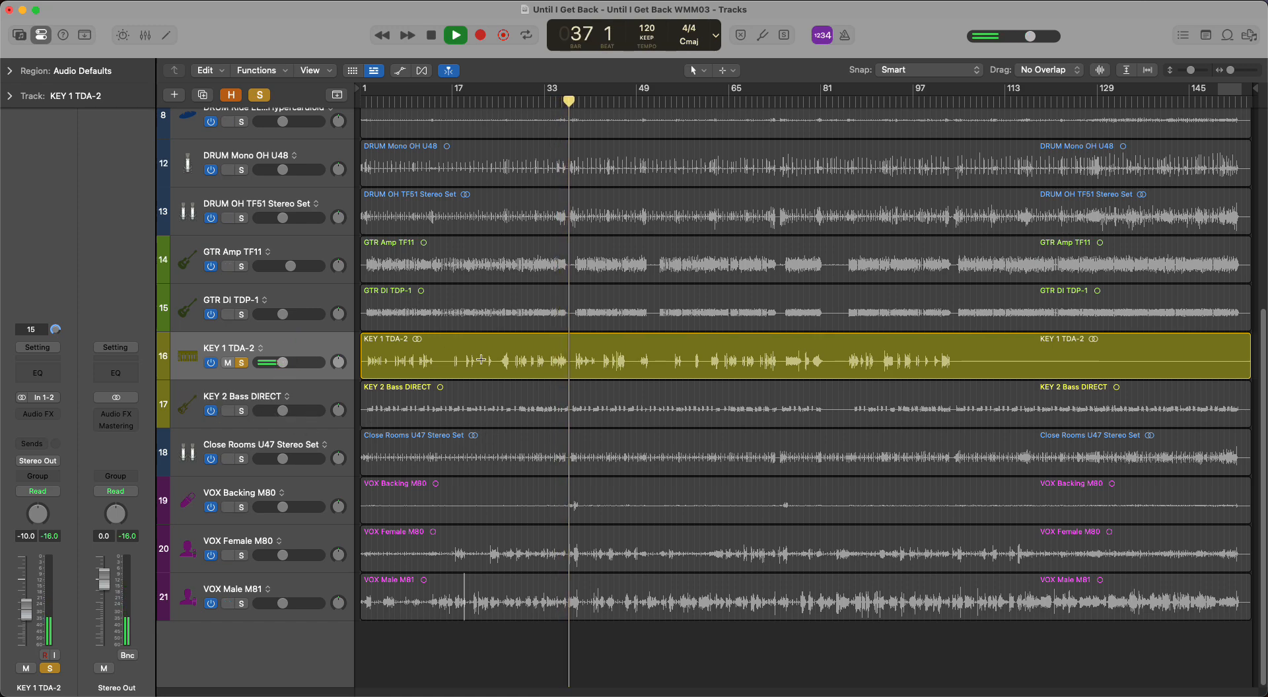
pyautogui.press('space')
# - Insert a Channel EQ followed by a Compressor on KEY 1 TDA-2, leaving the compressor window open
pyautogui.click(39, 373)
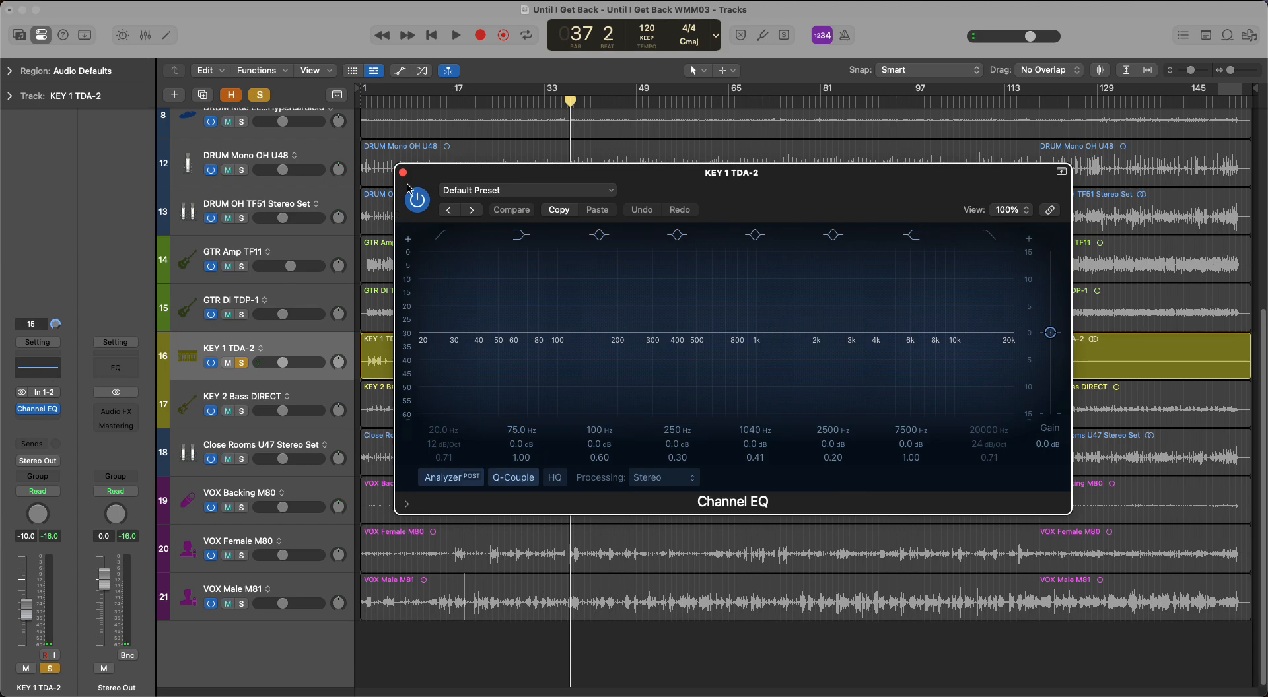
pyautogui.click(403, 173)
pyautogui.click(45, 418)
pyautogui.moveTo(82, 393)
pyautogui.click(147, 392)
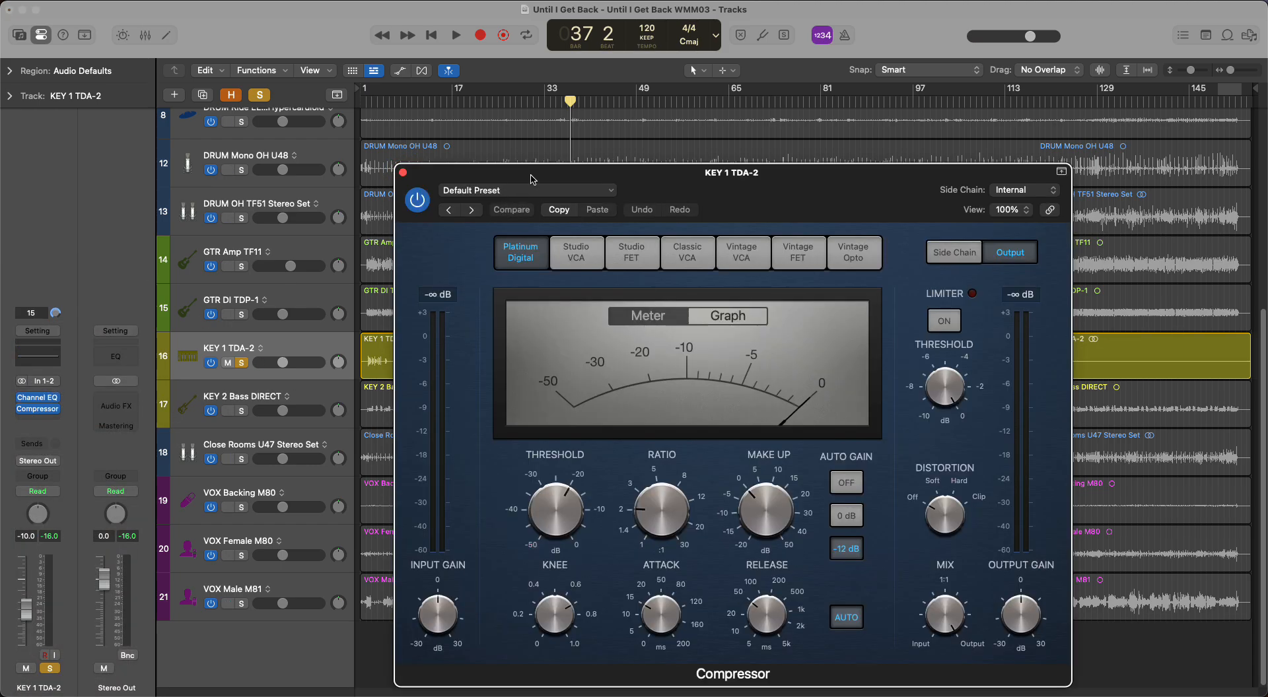
pyautogui.click(528, 190)
pyautogui.moveTo(581, 477)
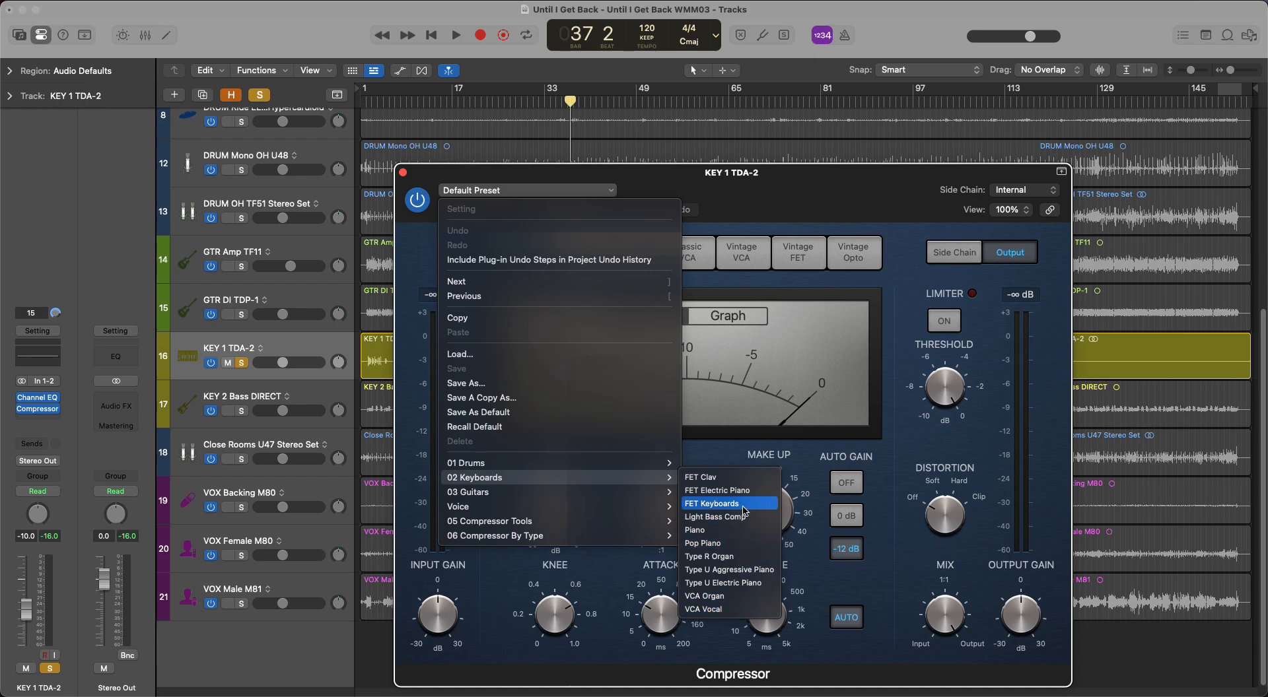
pyautogui.click(850, 202)
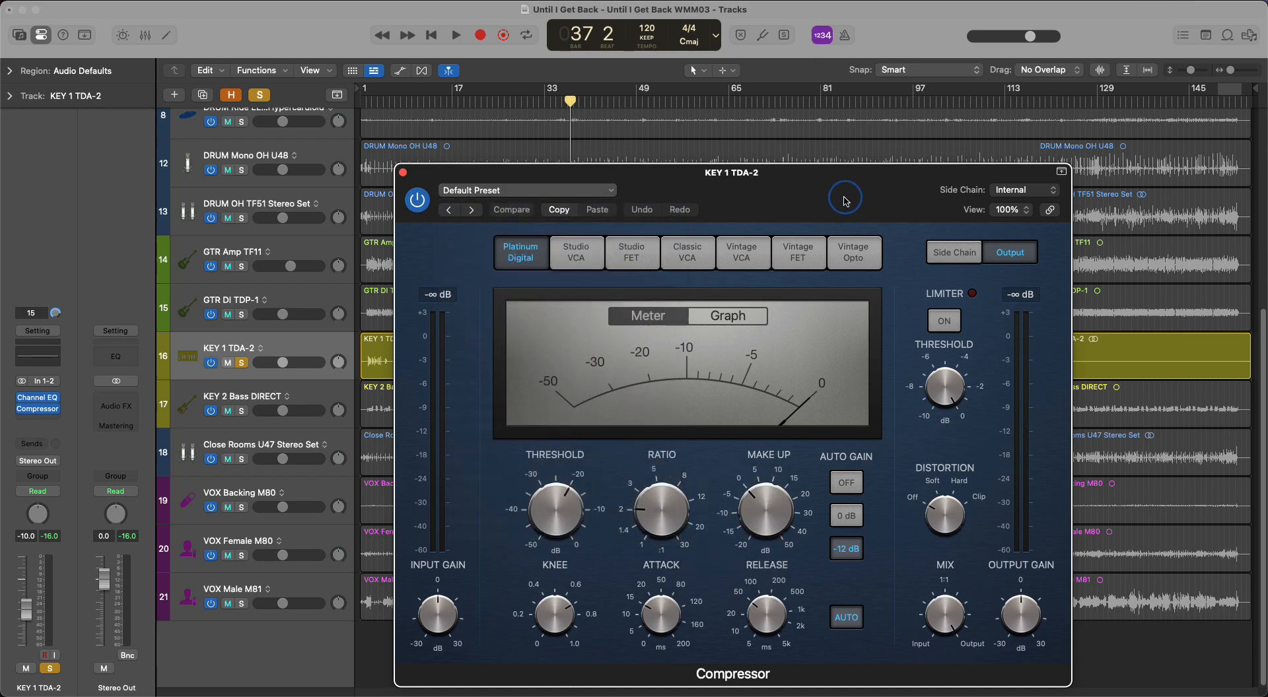
# - Switch the KEY 1 TDA-2 compressor model to Vintage Opto
pyautogui.click(809, 265)
pyautogui.click(850, 261)
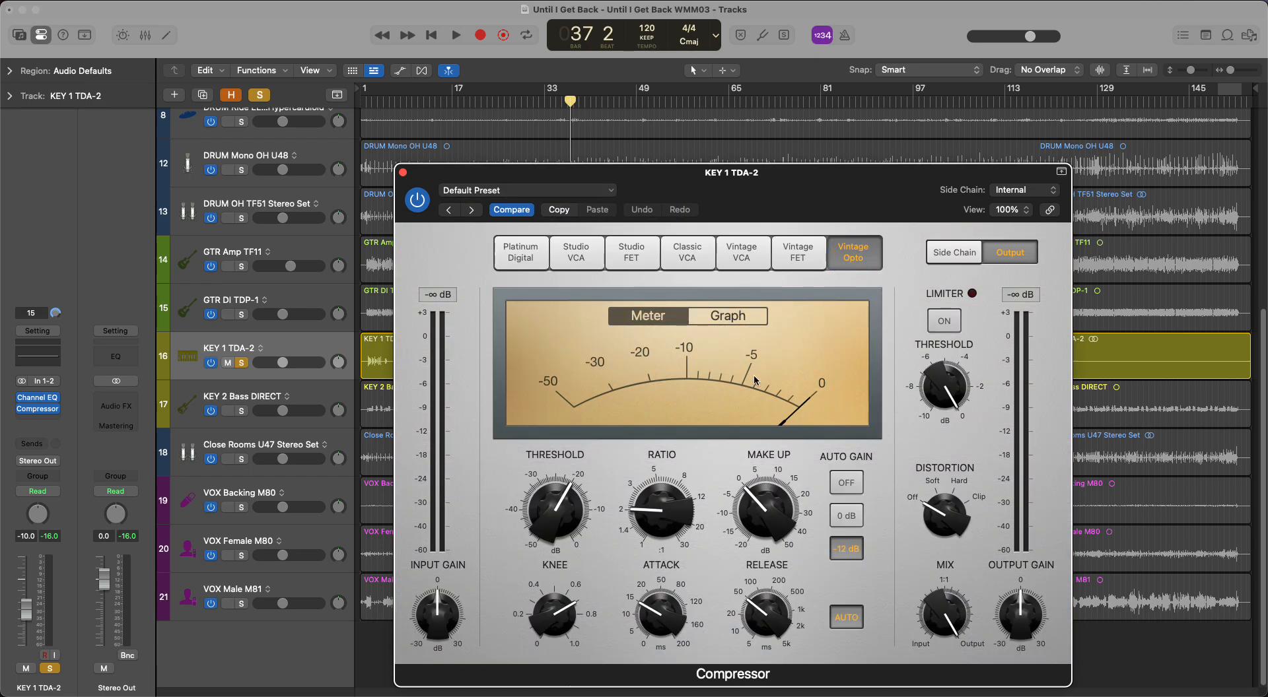
# - Play KEY 1 TDA-2 and lower its compressor threshold to about -29 dB
pyautogui.press('space')
pyautogui.moveTo(688, 186); pyautogui.dragTo(789, 160)
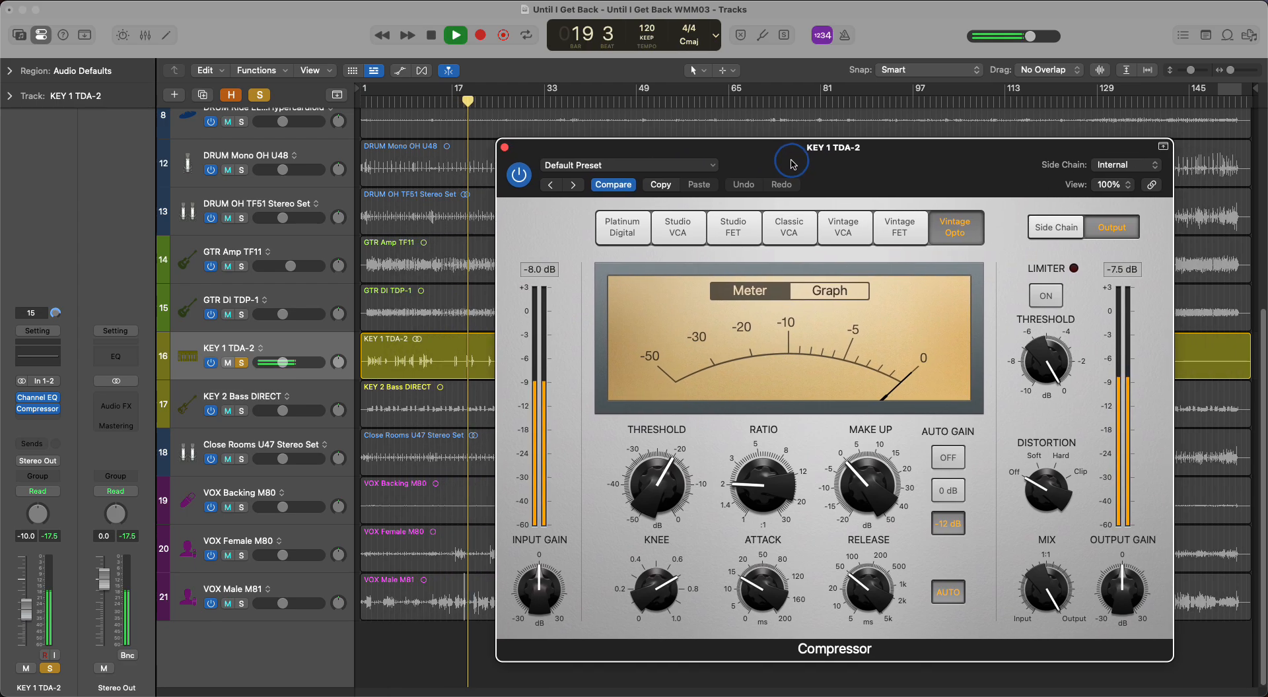
pyautogui.moveTo(652, 484); pyautogui.dragTo(673, 506)
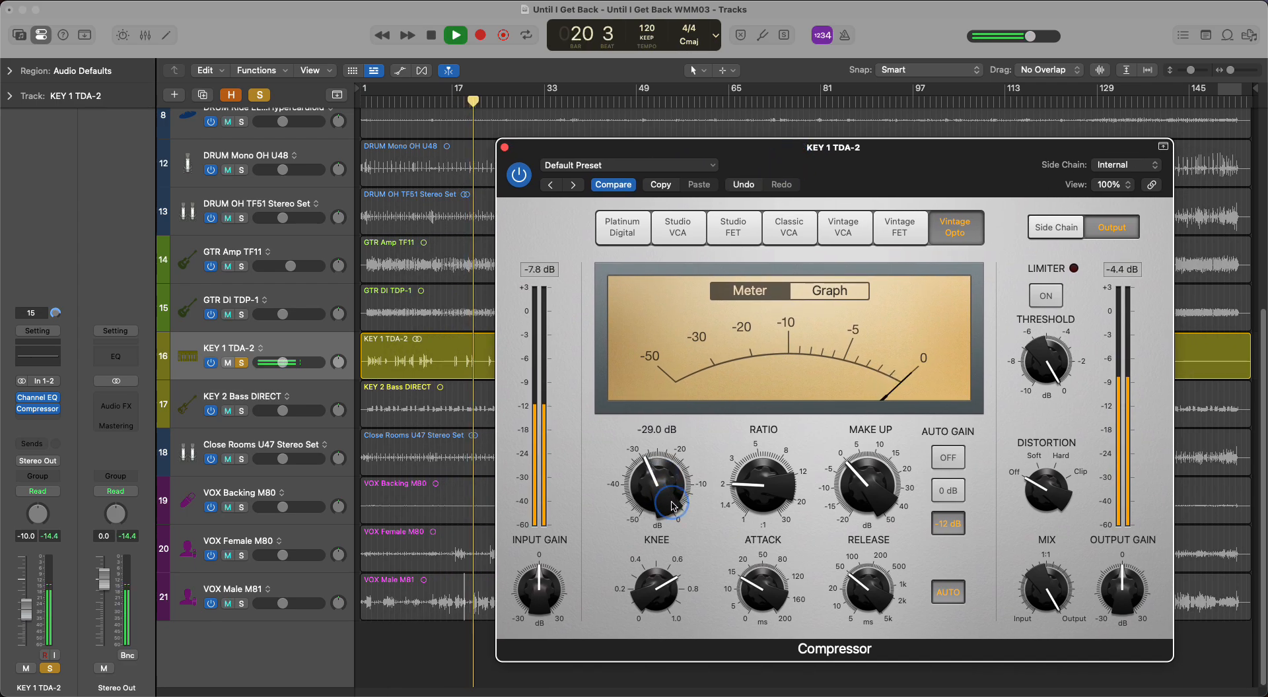
# - Shorten the KEY 1 TDA-2 compressor's attack and release, and set its ratio to about 5:1
pyautogui.moveTo(767, 487); pyautogui.dragTo(768, 496)
pyautogui.moveTo(873, 588); pyautogui.dragTo(874, 597)
pyautogui.moveTo(764, 583); pyautogui.dragTo(764, 594)
pyautogui.moveTo(869, 589); pyautogui.dragTo(871, 602)
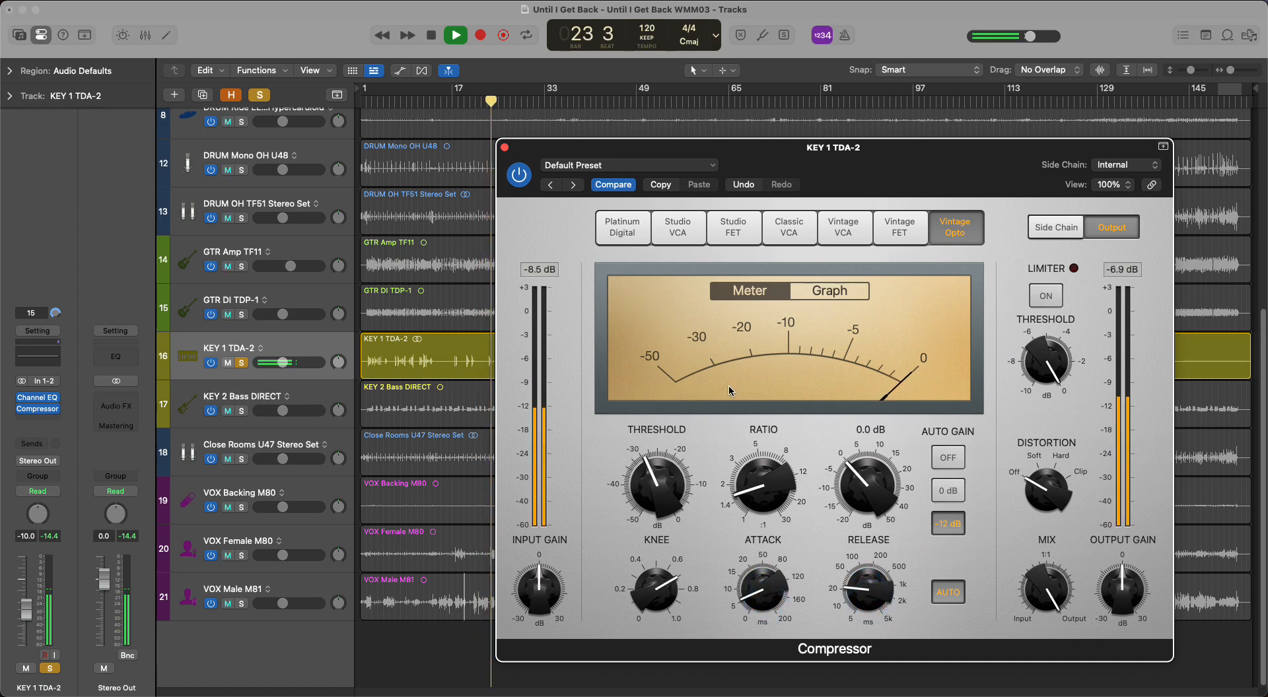
pyautogui.moveTo(763, 452); pyautogui.dragTo(772, 425)
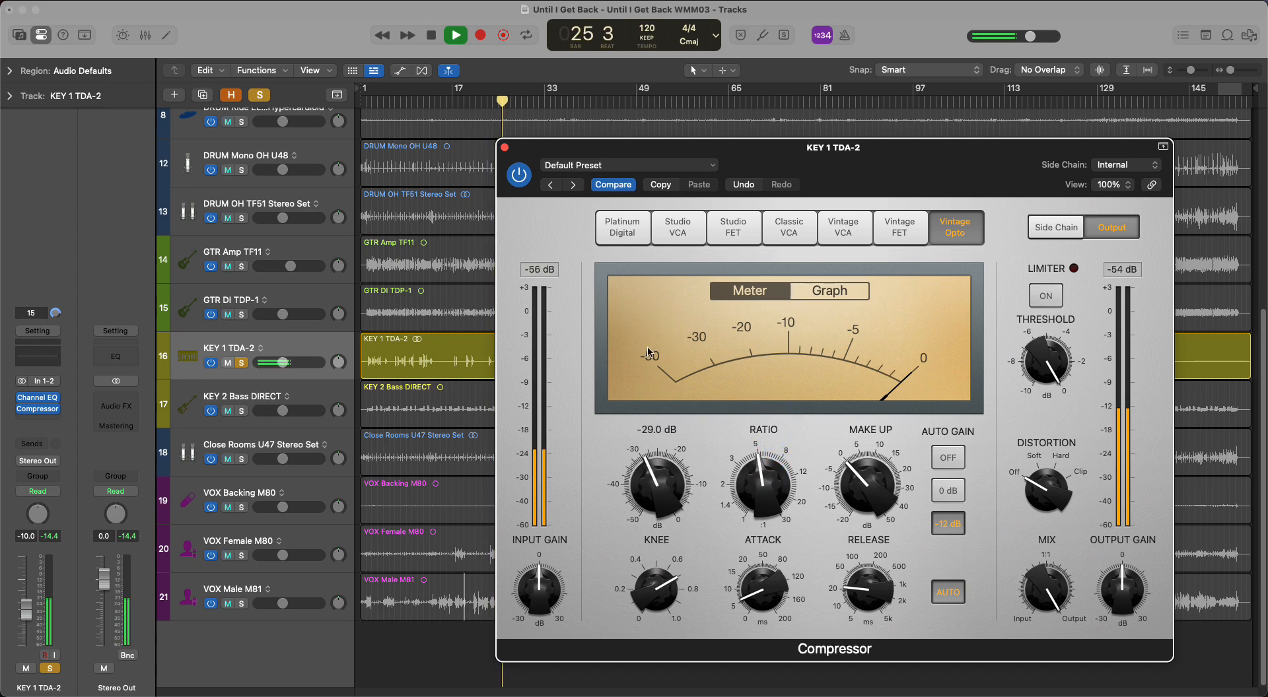
# - Raise the KEY 1 TDA-2 compressor threshold to about -22 dB during playback
pyautogui.moveTo(651, 459); pyautogui.dragTo(653, 454)
pyautogui.moveTo(517, 152); pyautogui.dragTo(605, 156)
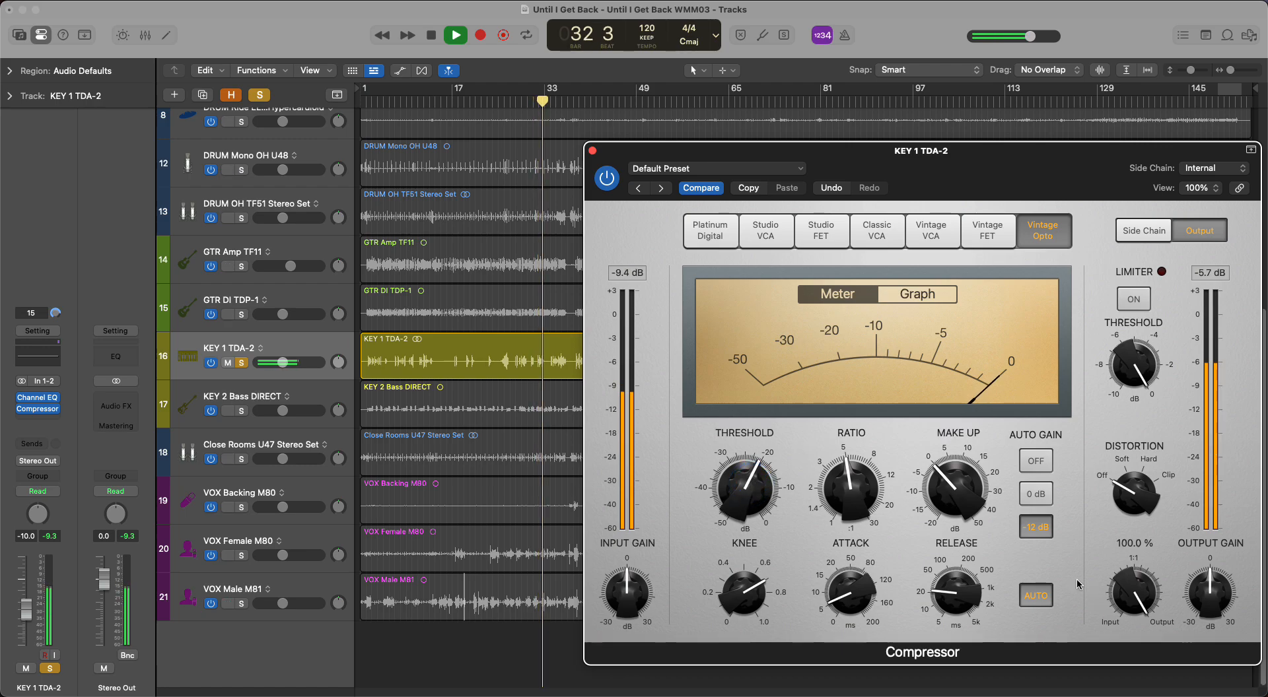
pyautogui.moveTo(744, 487); pyautogui.dragTo(747, 494)
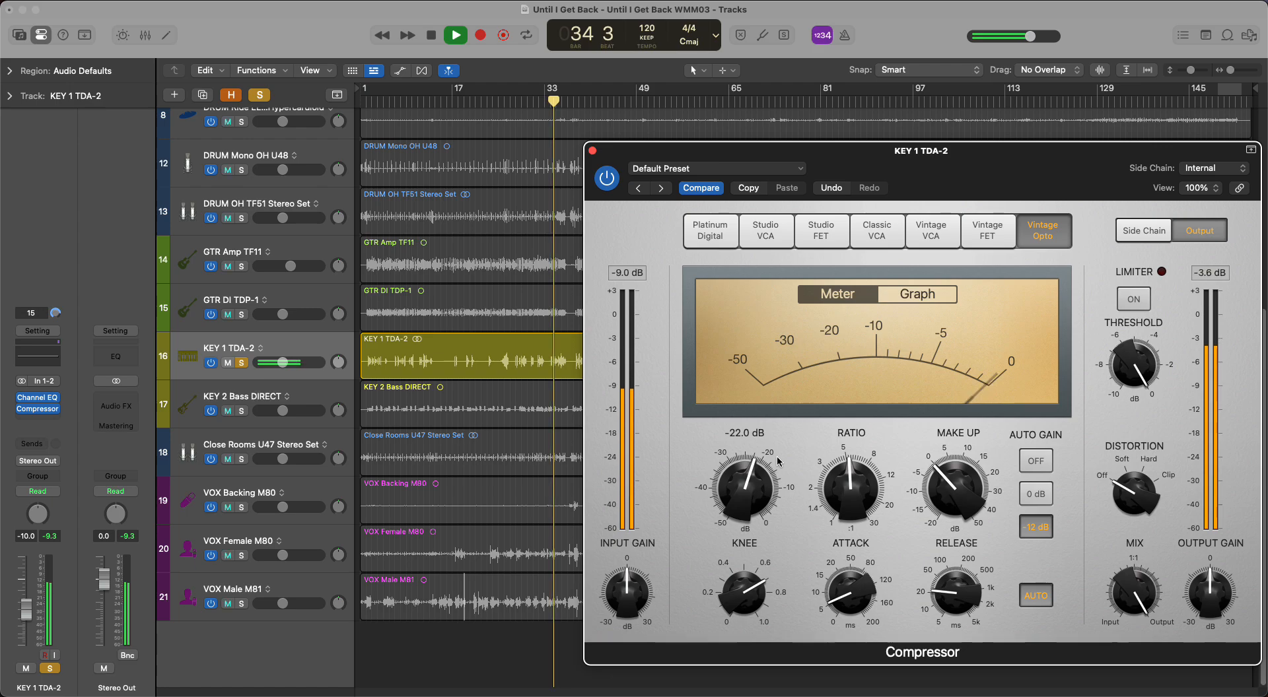
# - Listen to KEY 1 TDA-2 from around bar 42, set its compressor threshold to -24 dB, and close the plug-in window
pyautogui.moveTo(727, 150); pyautogui.dragTo(890, 124)
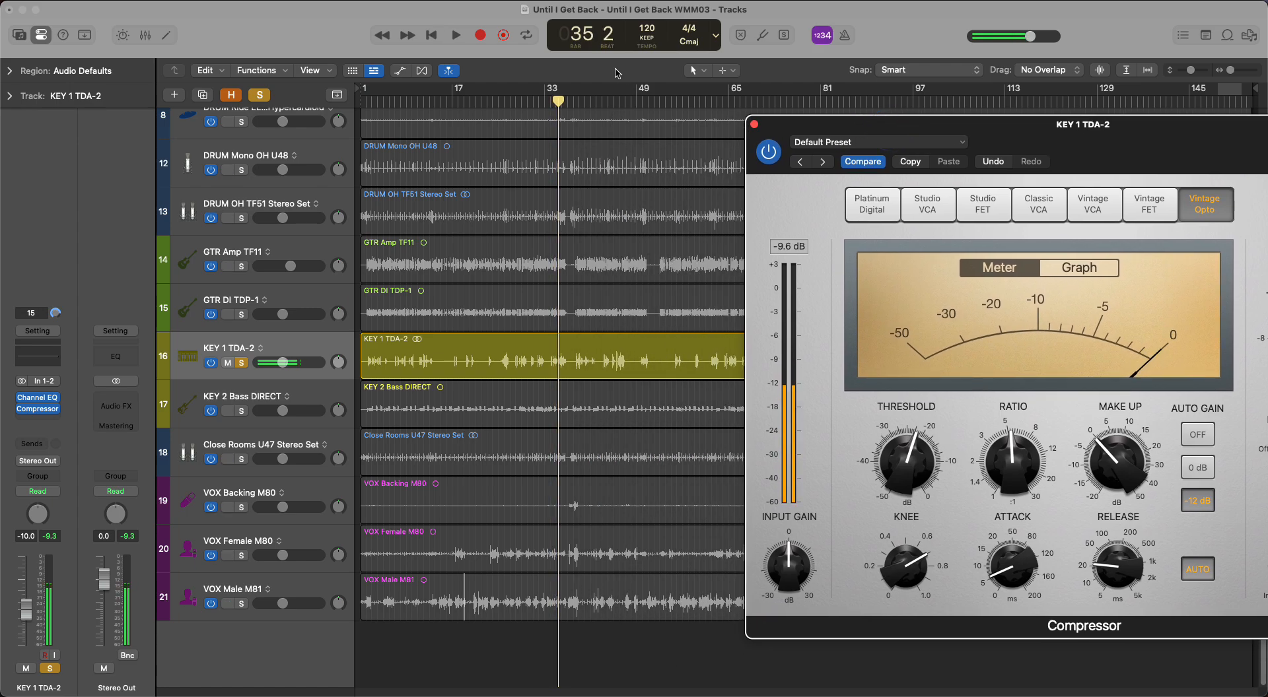
pyautogui.click(619, 105)
pyautogui.click(603, 99)
pyautogui.press('space')
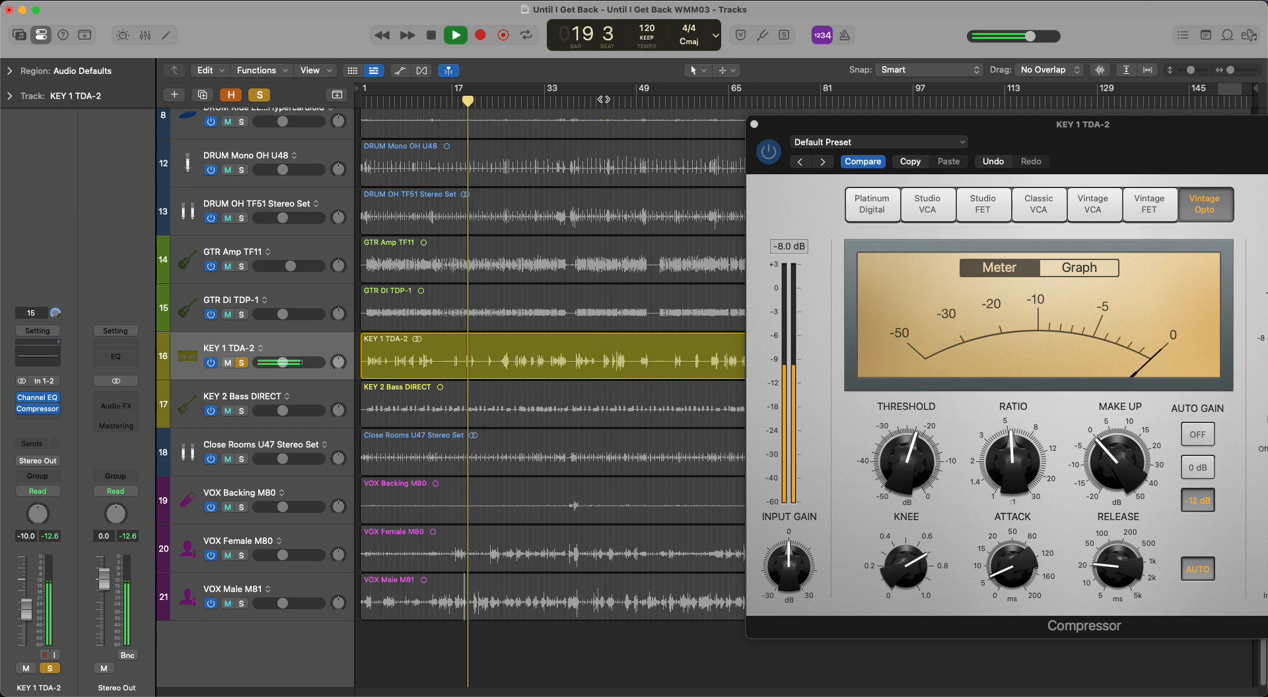
pyautogui.click(603, 99)
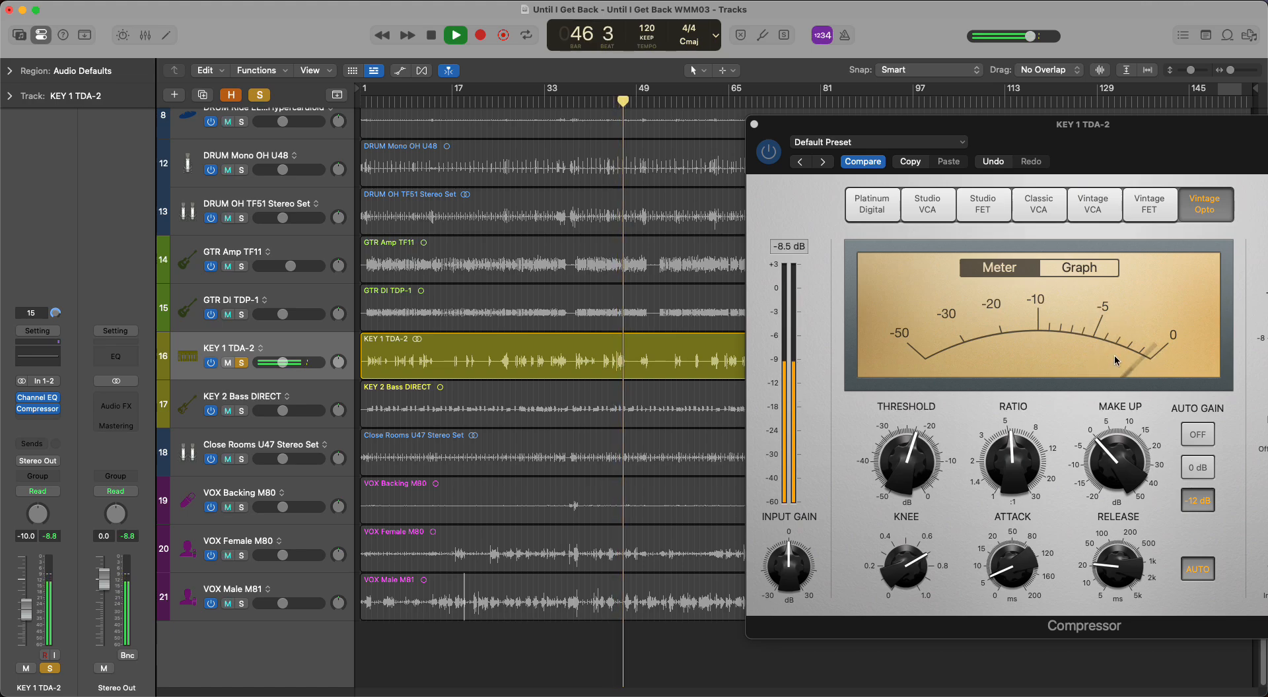
pyautogui.press('space')
pyautogui.click(909, 469)
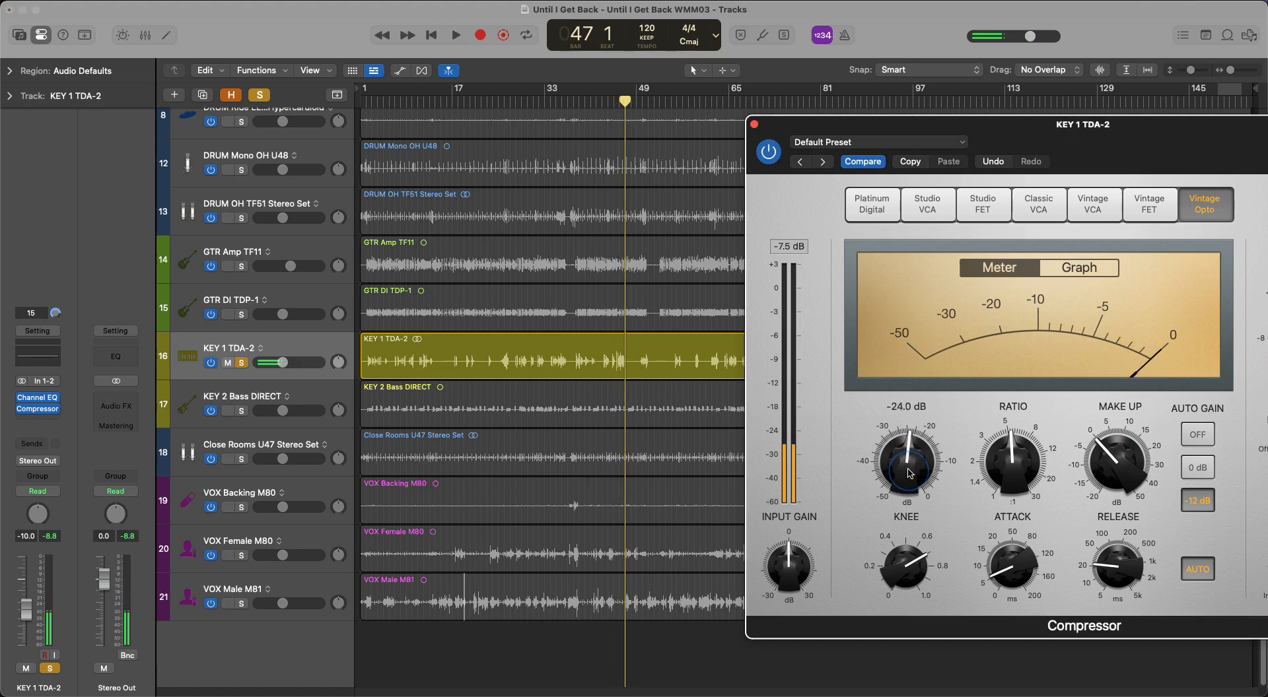
pyautogui.click(754, 124)
# - Switch the solo from KEY 1 TDA-2 to KEY 2 Bass DIRECT, start playback, and select the bass track
pyautogui.press('space')
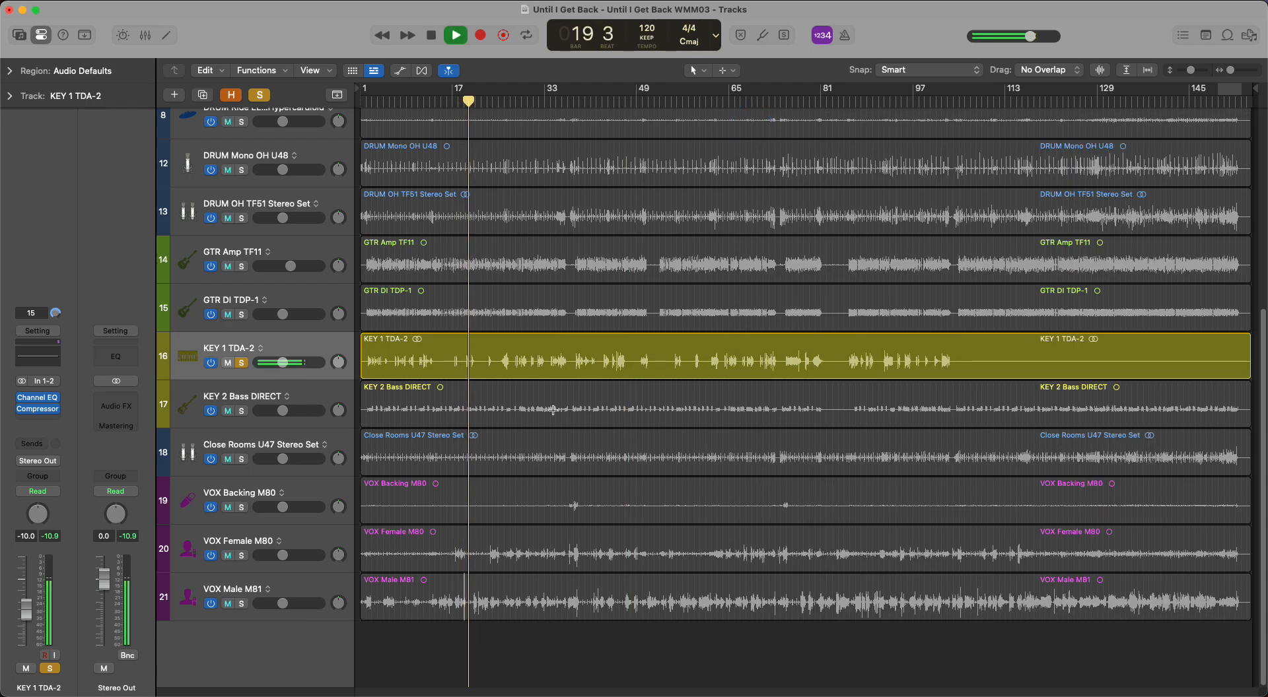
pyautogui.press('space')
pyautogui.click(241, 410)
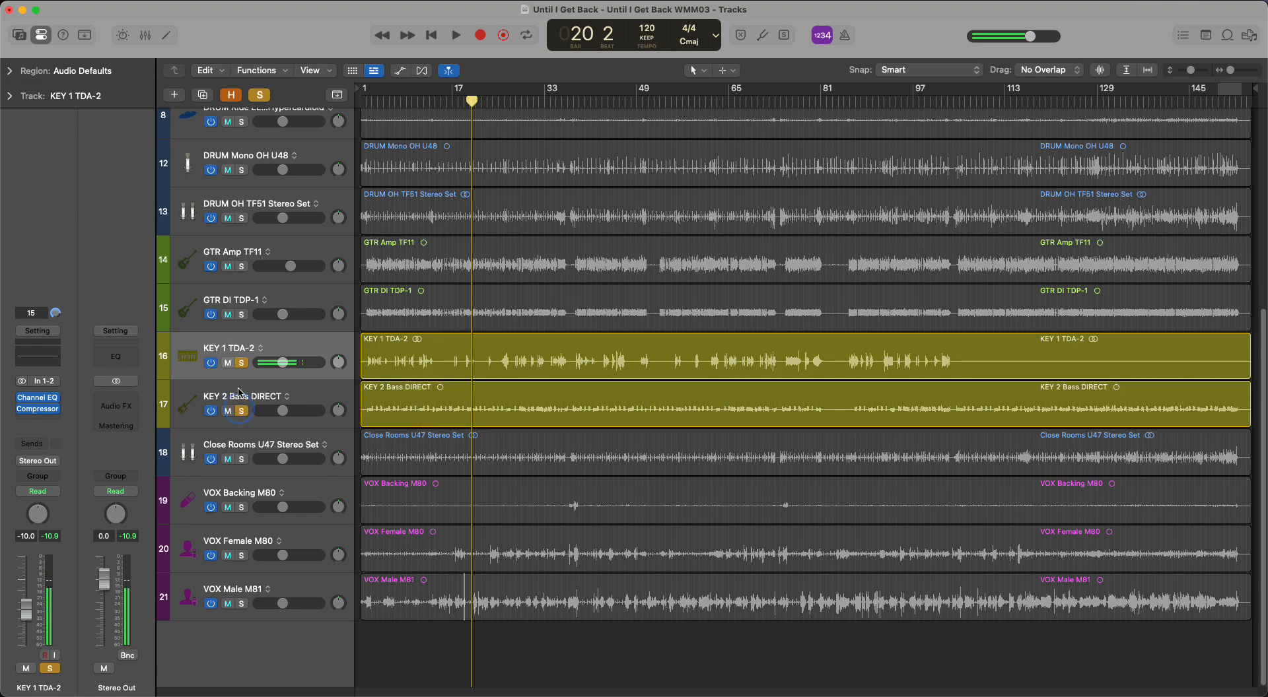
pyautogui.click(242, 362)
pyautogui.press('space')
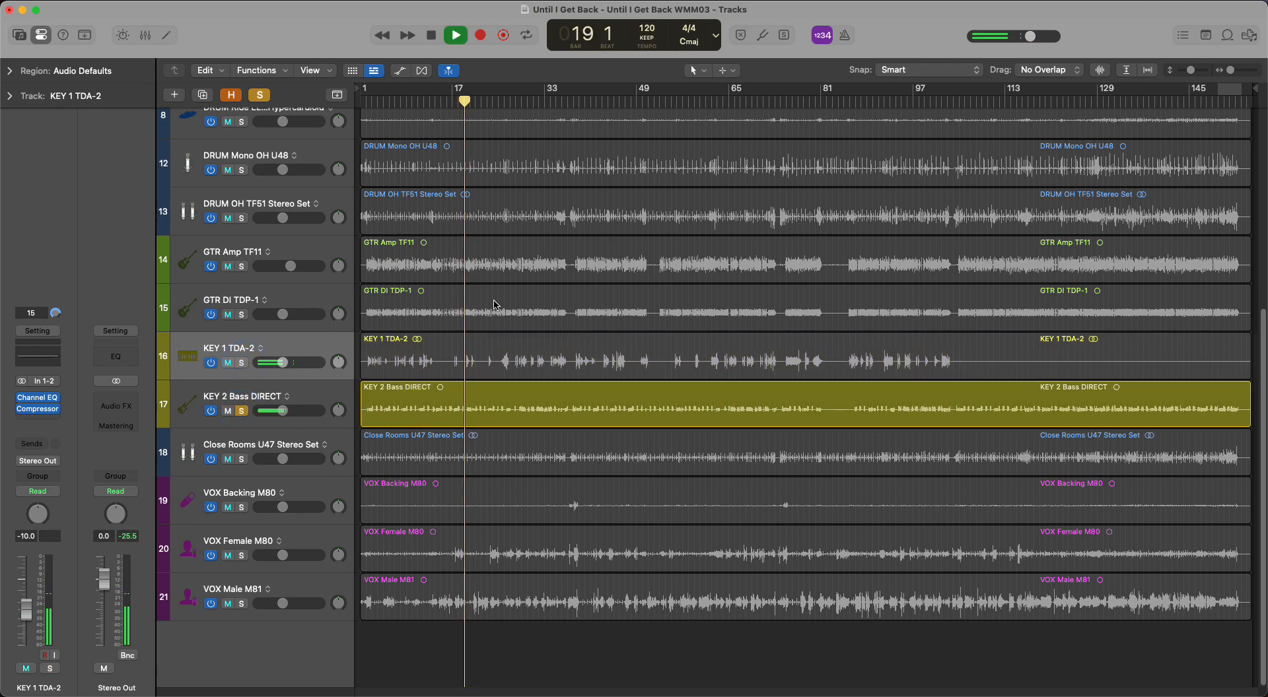
pyautogui.click(317, 397)
# - Raise the KEY 2 Bass DIRECT channel volume to -3.0 dB
pyautogui.scroll(1, 687, 407)
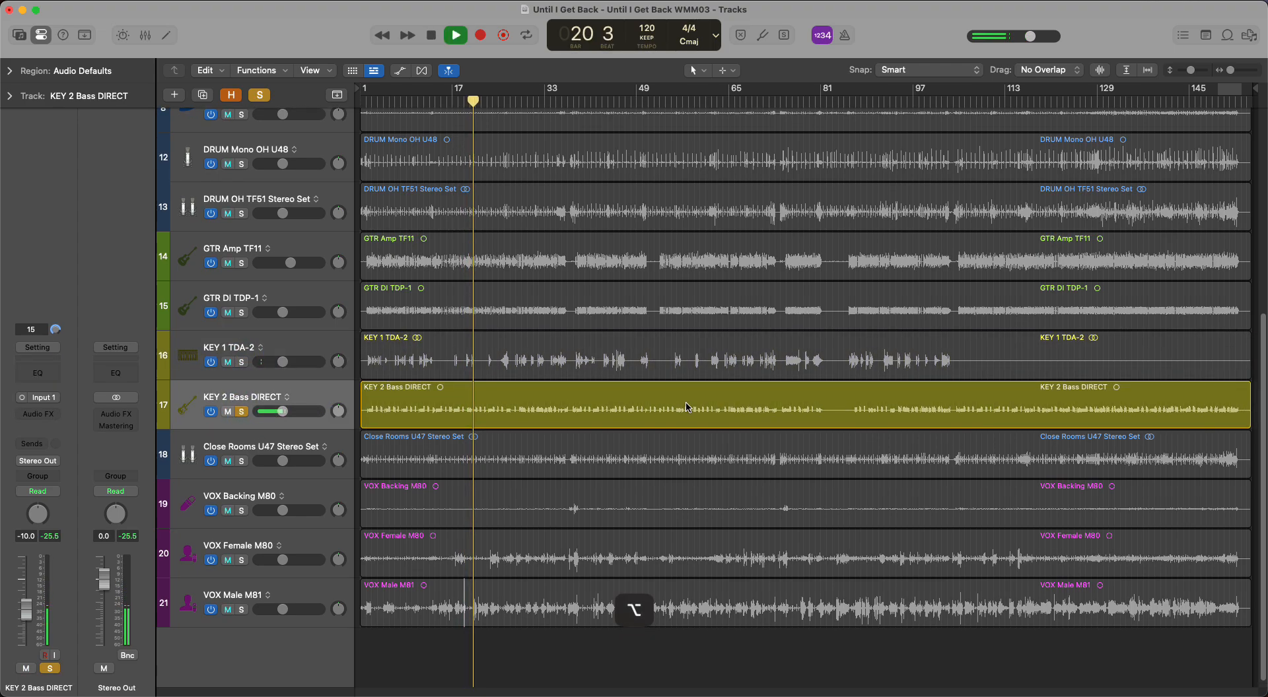
pyautogui.scroll(2, 686, 407)
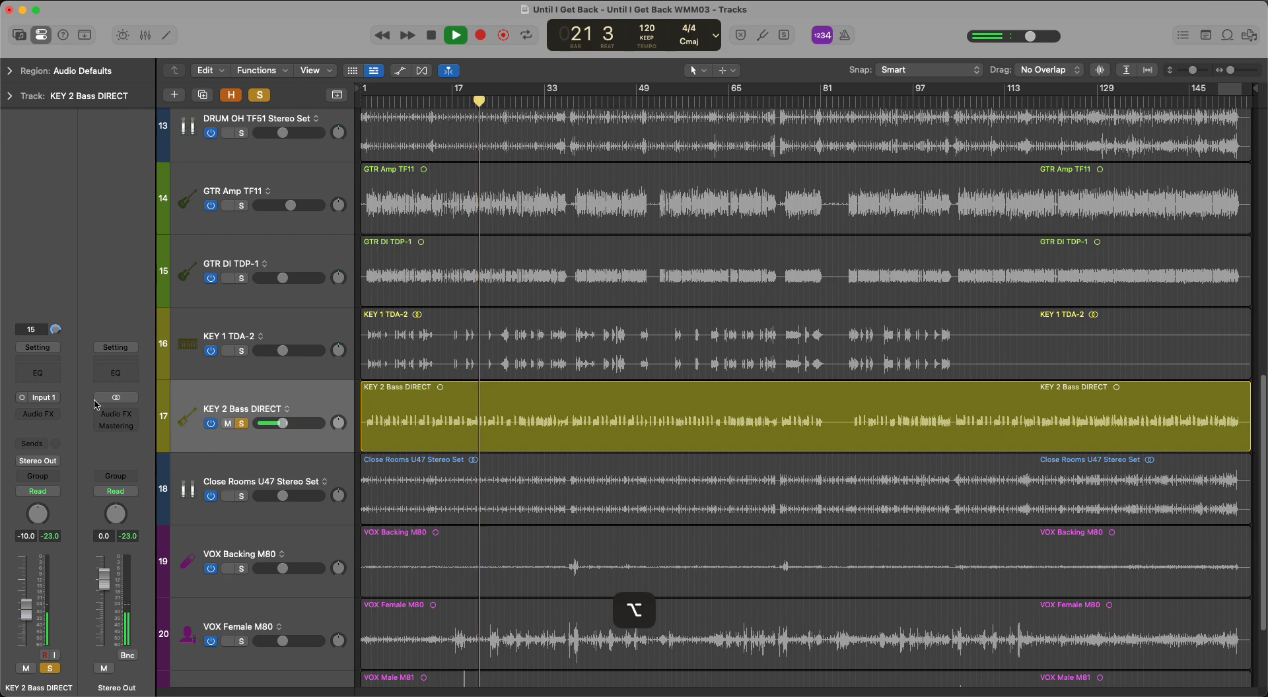
pyautogui.keyDown('alt'); pyautogui.click(28, 610); pyautogui.keyUp('alt')
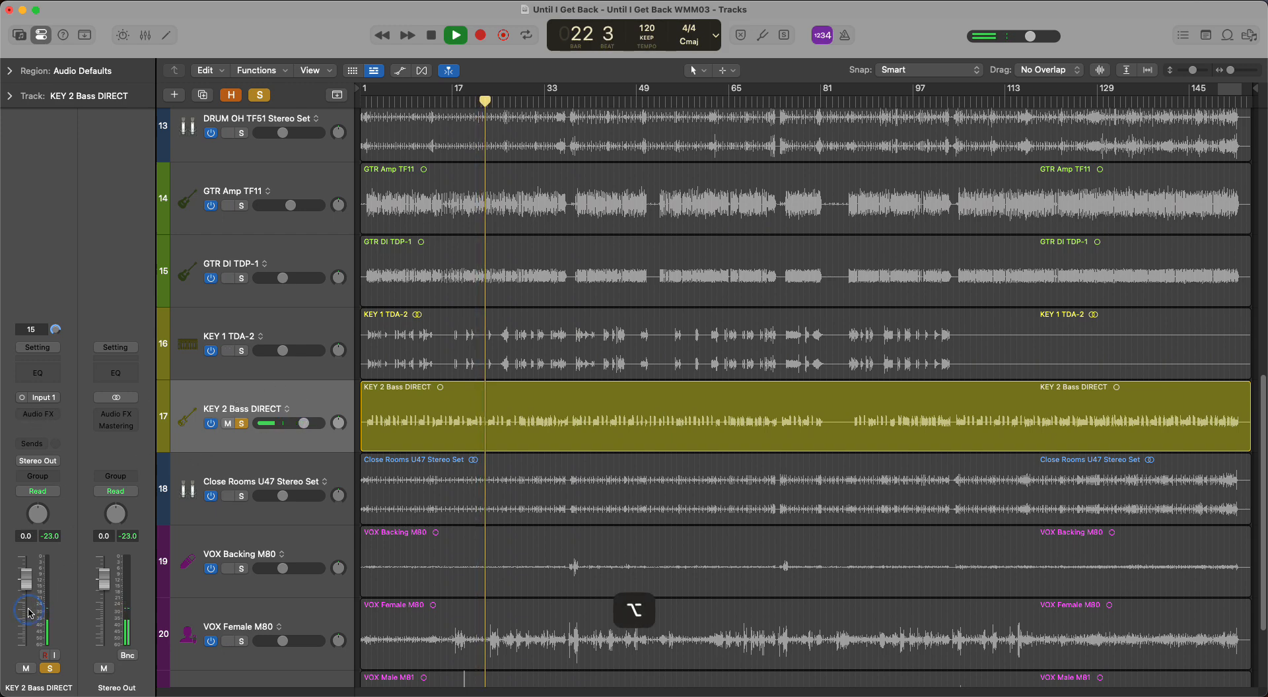
pyautogui.moveTo(28, 612); pyautogui.dragTo(26, 603)
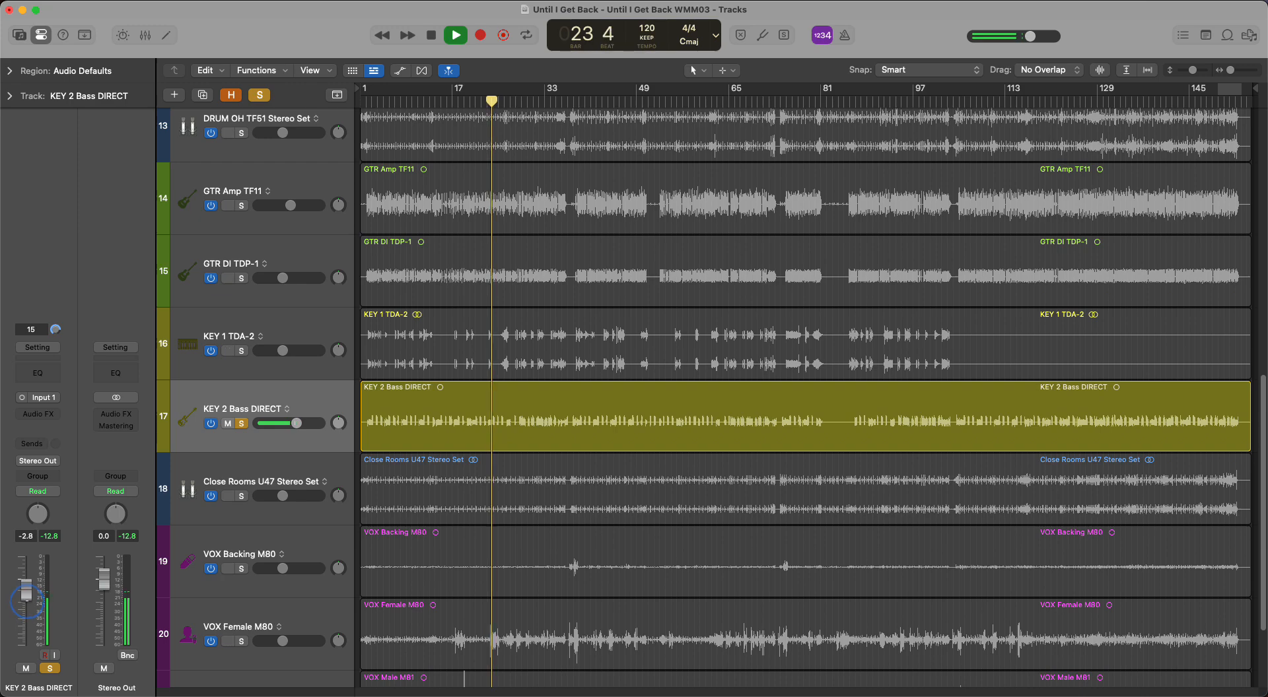
# - Insert a Channel EQ on KEY 2 Bass DIRECT
pyautogui.click(50, 419)
pyautogui.moveTo(66, 651)
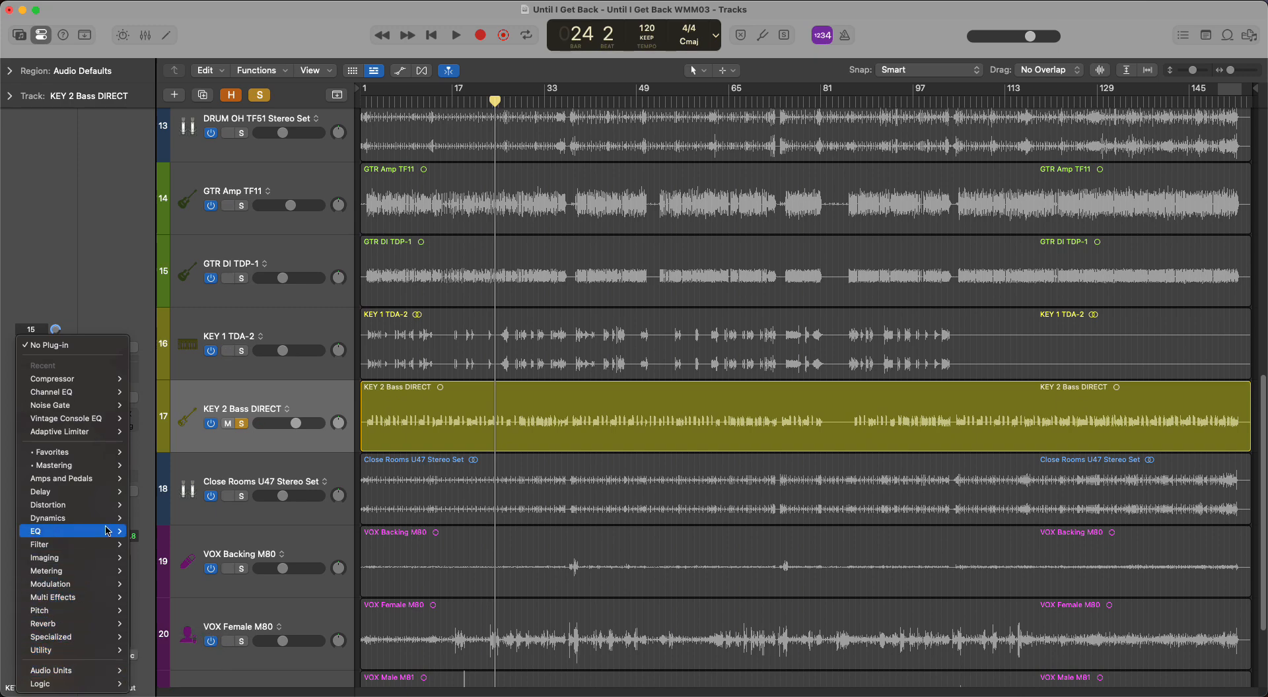
pyautogui.moveTo(87, 532)
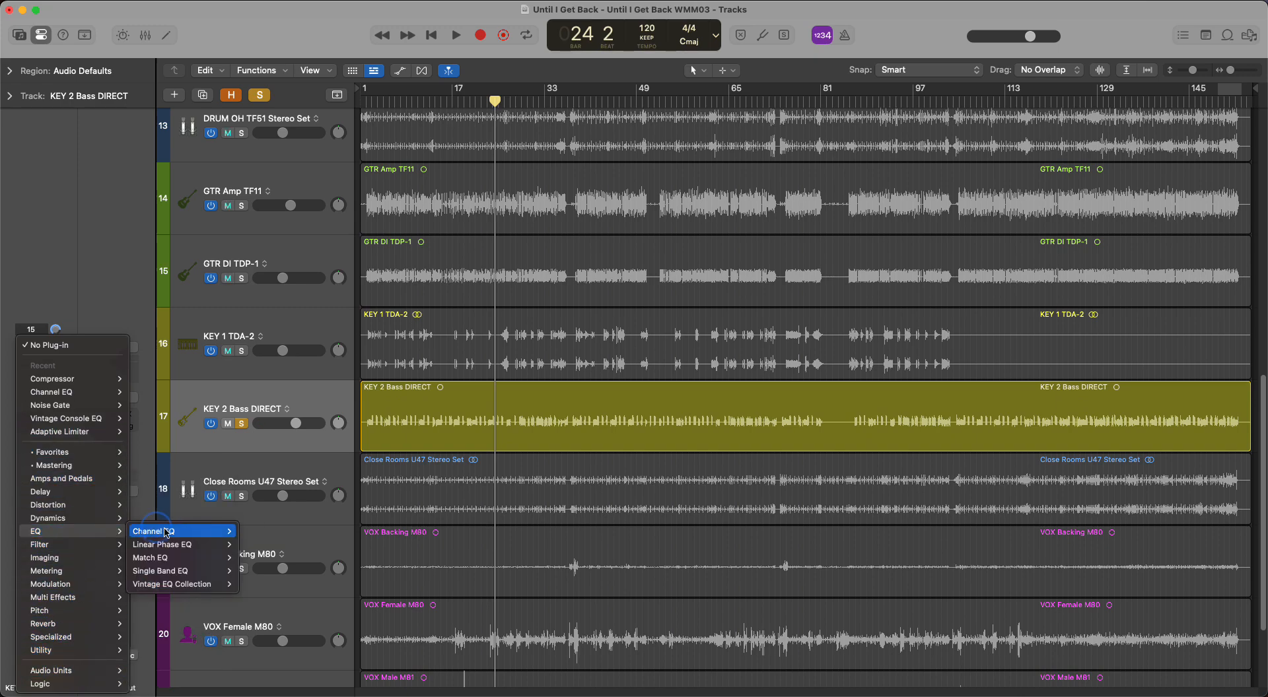
pyautogui.click(159, 531)
# - Start playback and enable the bass EQ's high-cut filter at 420 Hz with a 12 dB/Oct slope
pyautogui.press('space')
pyautogui.click(987, 235)
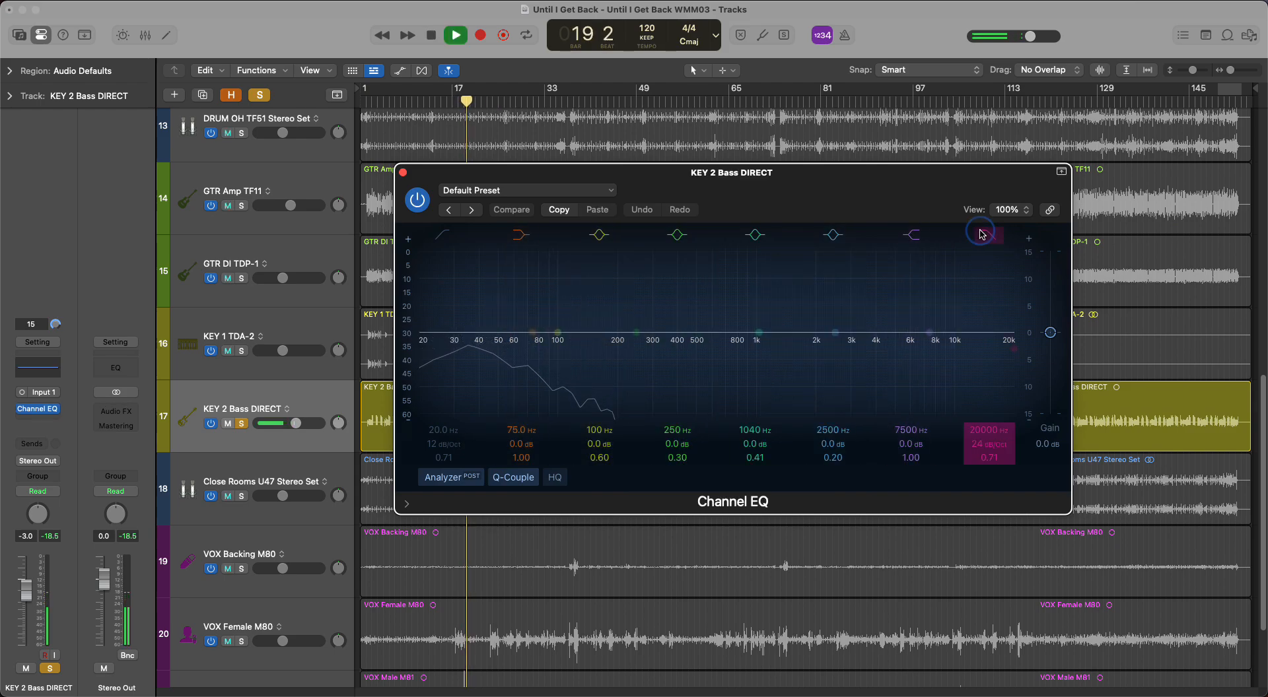
pyautogui.moveTo(987, 429); pyautogui.dragTo(984, 438)
# - Enable the bass EQ's low-cut filter at 33.4 Hz with a 48 dB/Oct slope, and stop playback
pyautogui.click(441, 236)
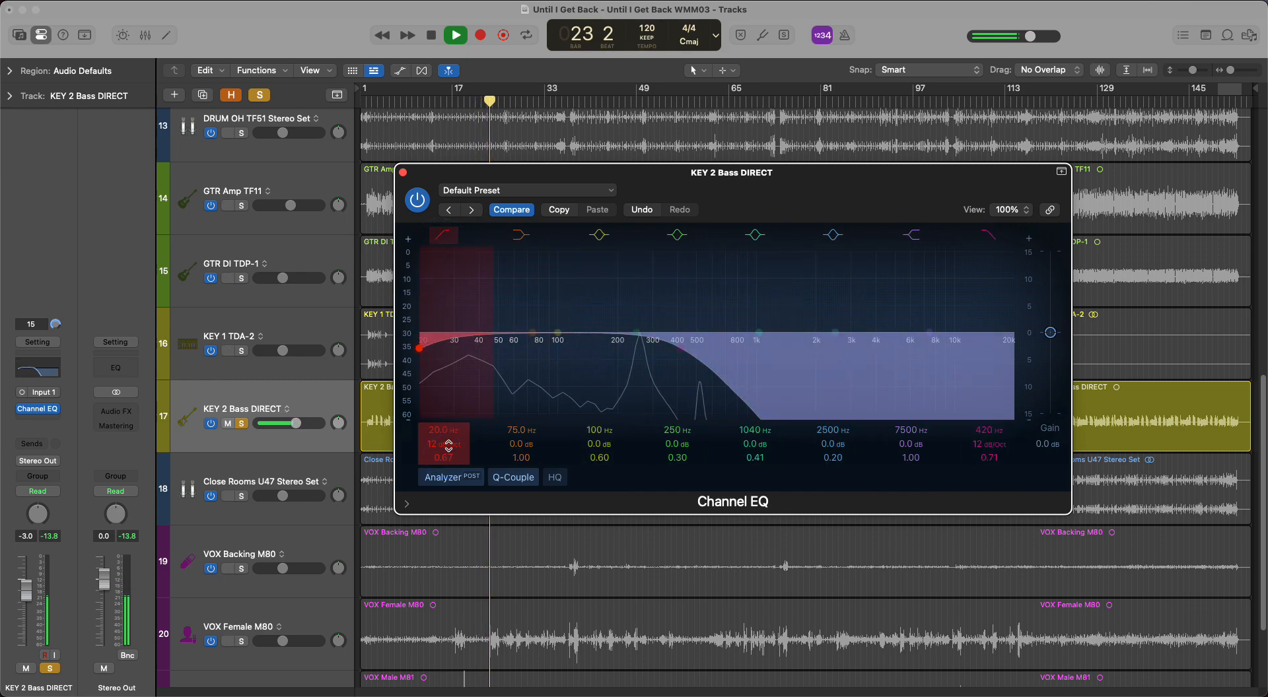
pyautogui.moveTo(448, 434); pyautogui.dragTo(444, 428)
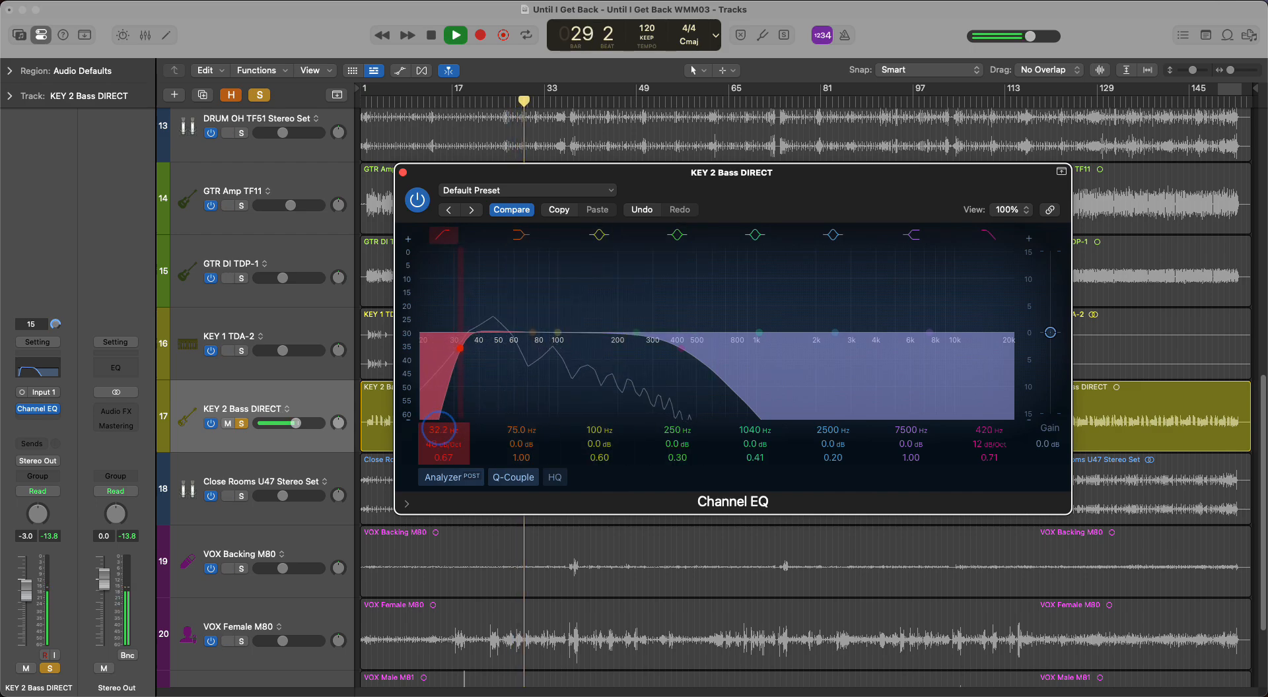
pyautogui.moveTo(439, 428); pyautogui.dragTo(438, 424)
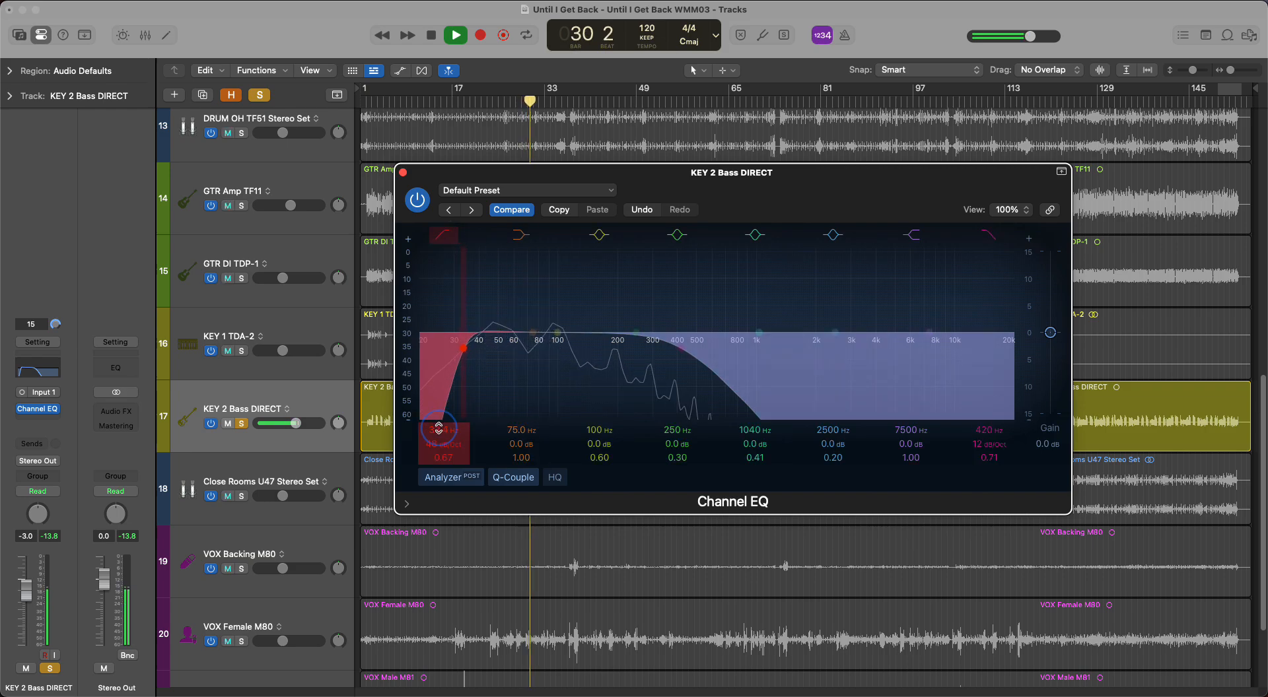
pyautogui.press('space')
# - Insert a mono Compressor after the Channel EQ on KEY 2 Bass DIRECT and load the E Bass preset
pyautogui.click(39, 419)
pyautogui.moveTo(53, 392)
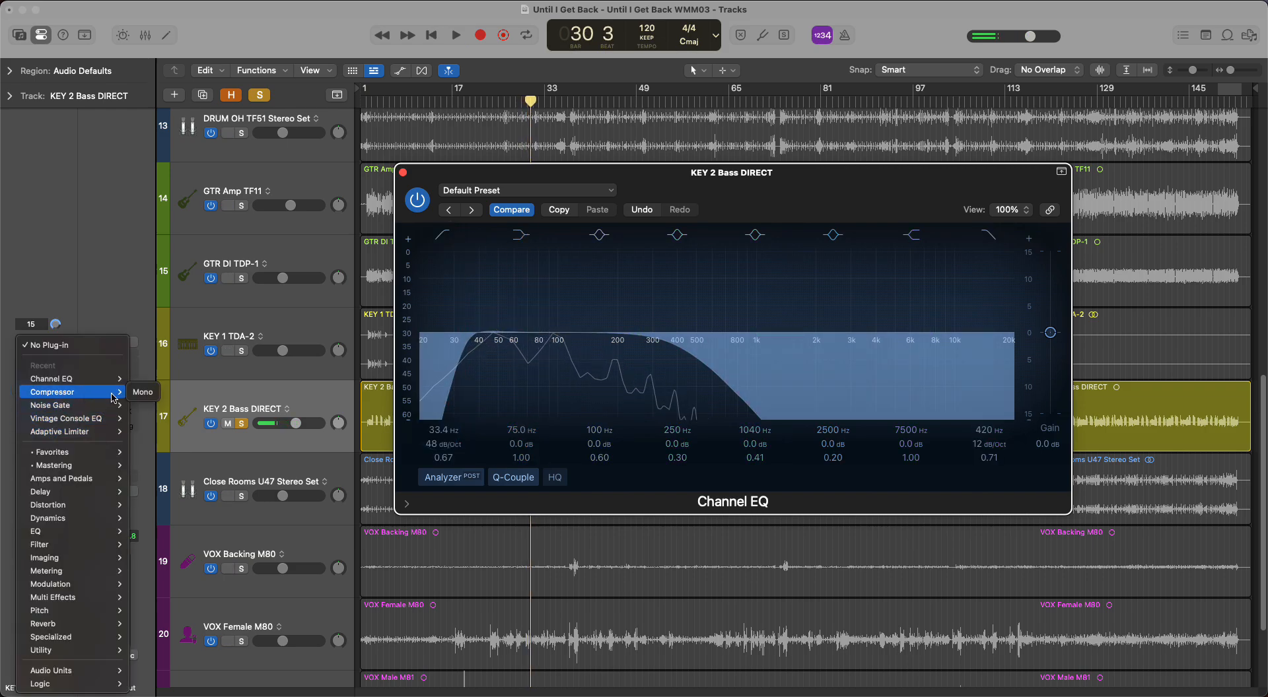
pyautogui.click(142, 392)
pyautogui.click(581, 203)
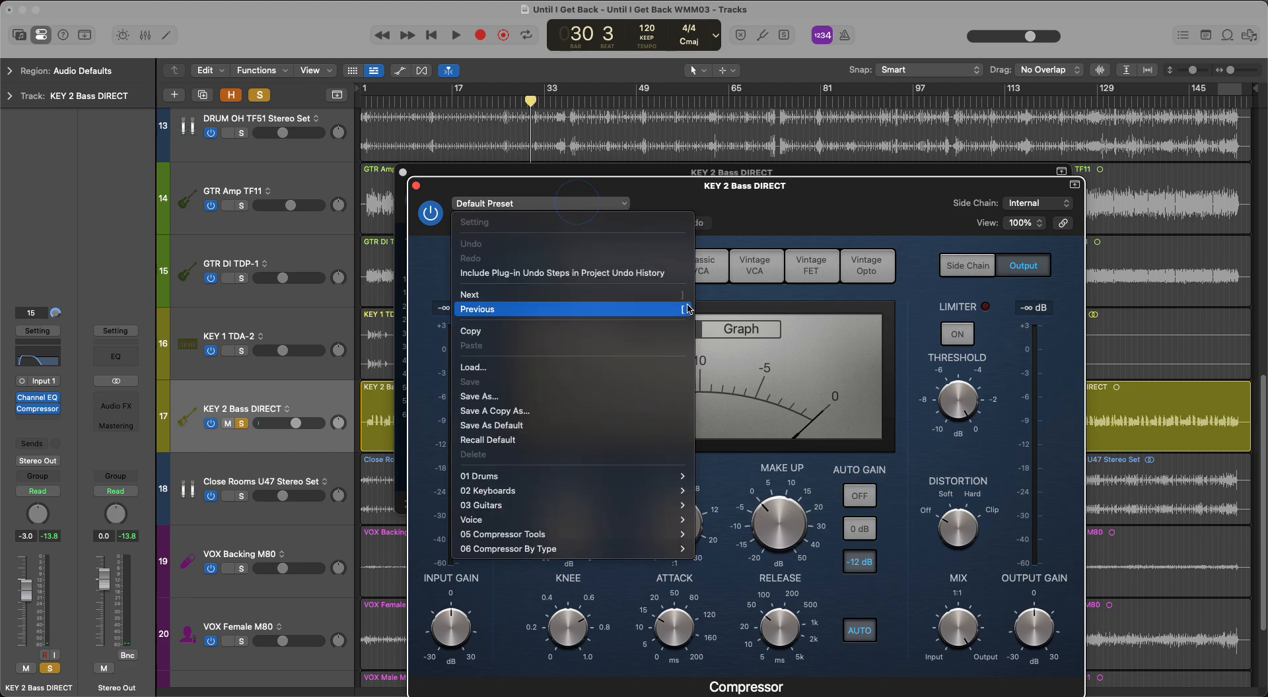
pyautogui.moveTo(554, 505)
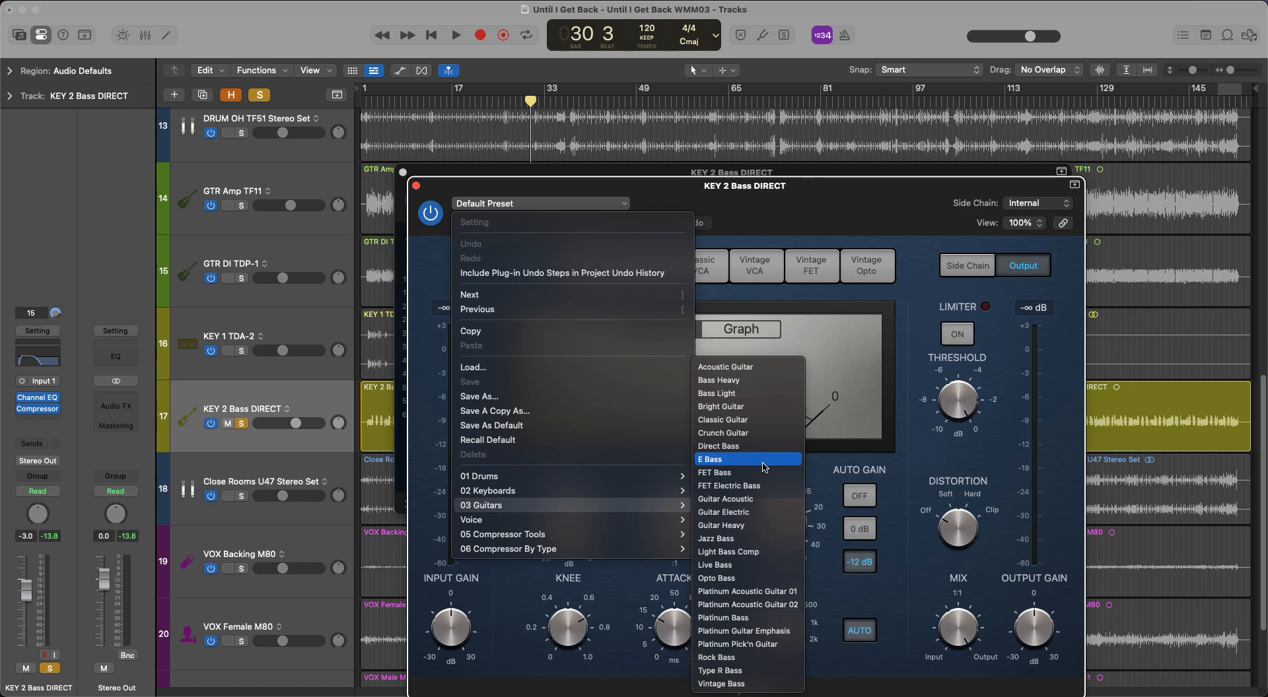
pyautogui.click(752, 460)
# - Play the bass, set the compressor threshold to -35.5 dB, and fine-tune its ratio and make-up gain
pyautogui.press('space')
pyautogui.moveTo(571, 536); pyautogui.dragTo(575, 562)
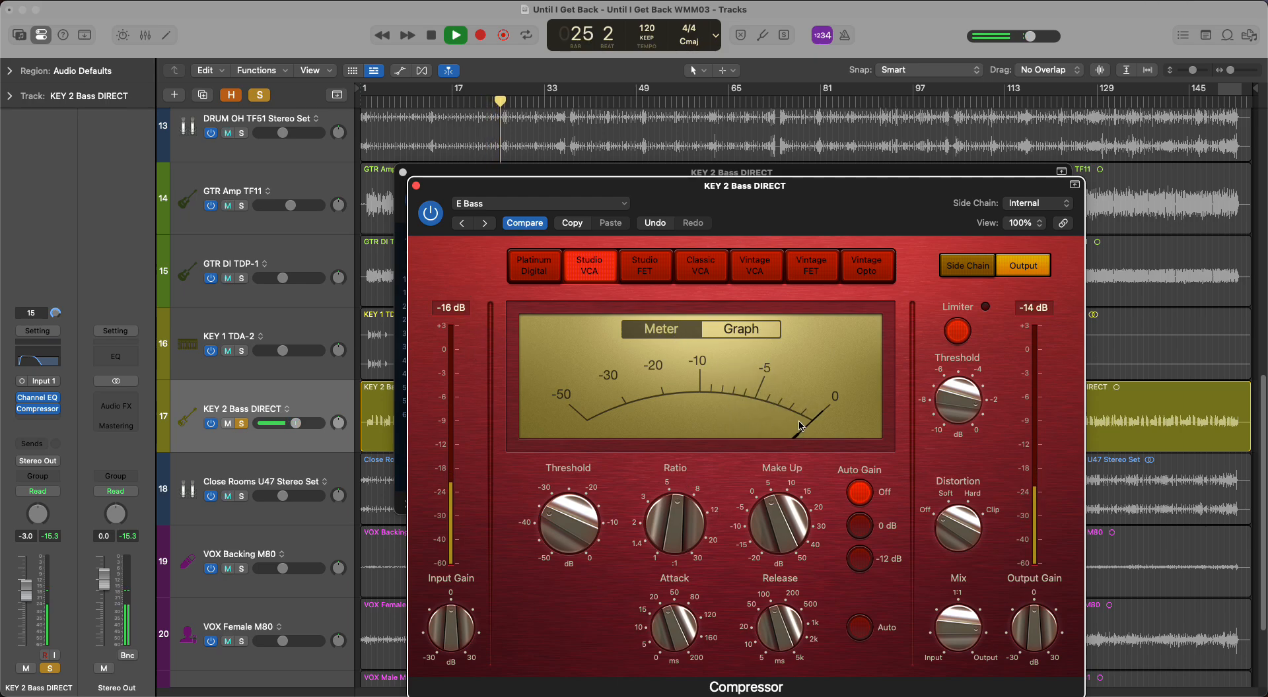
pyautogui.moveTo(684, 528); pyautogui.dragTo(684, 533)
pyautogui.moveTo(797, 531); pyautogui.dragTo(798, 516)
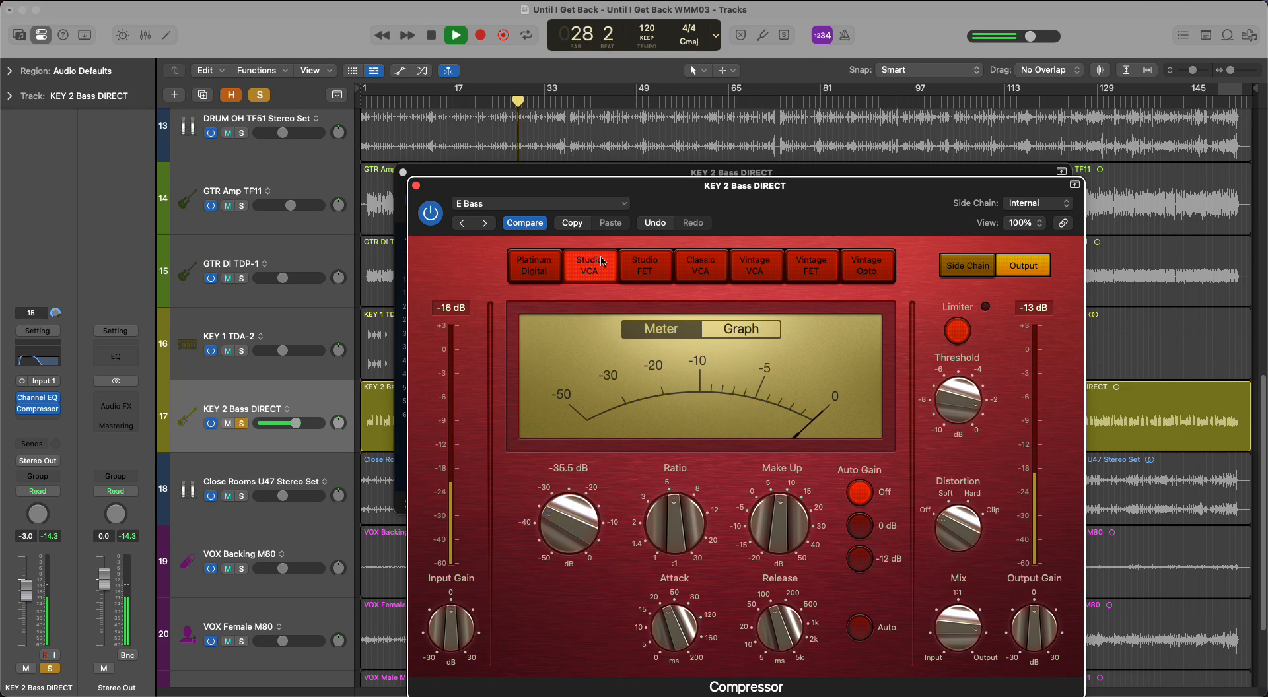
# - Audition the bass compressor's side-chain filter while adjusting its frequency and mode, and turn the filter on
pyautogui.moveTo(946, 205); pyautogui.dragTo(893, 168)
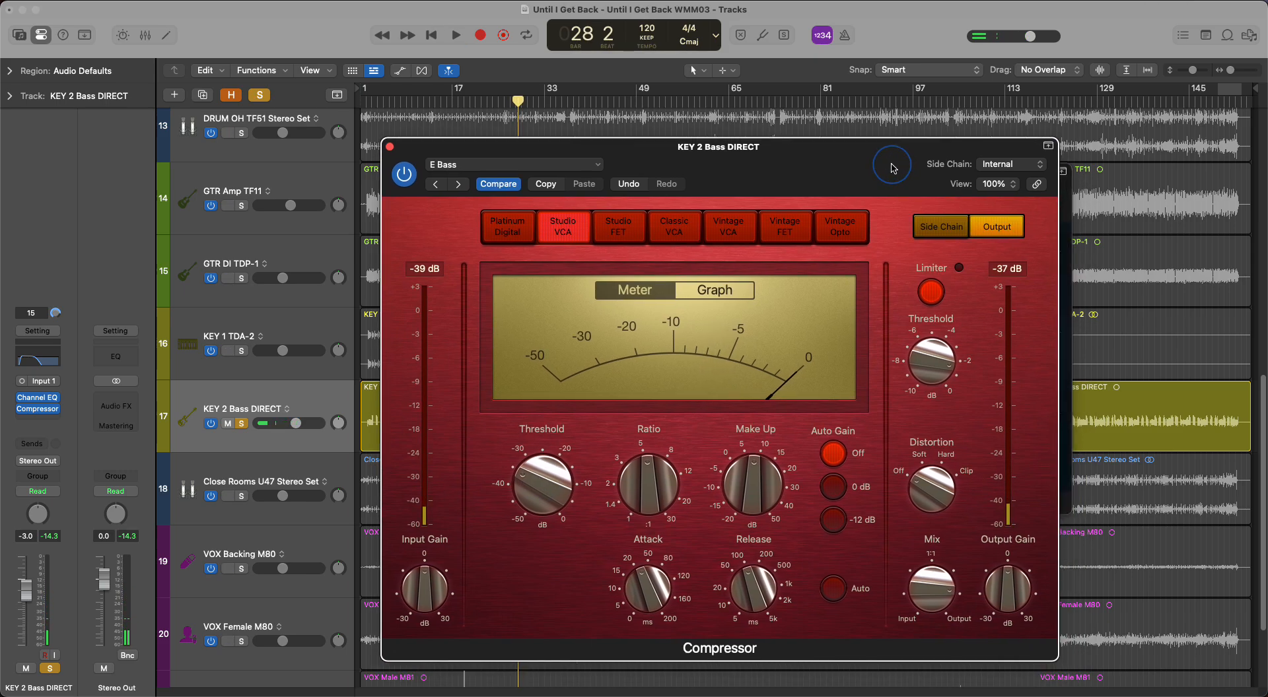
pyautogui.click(948, 228)
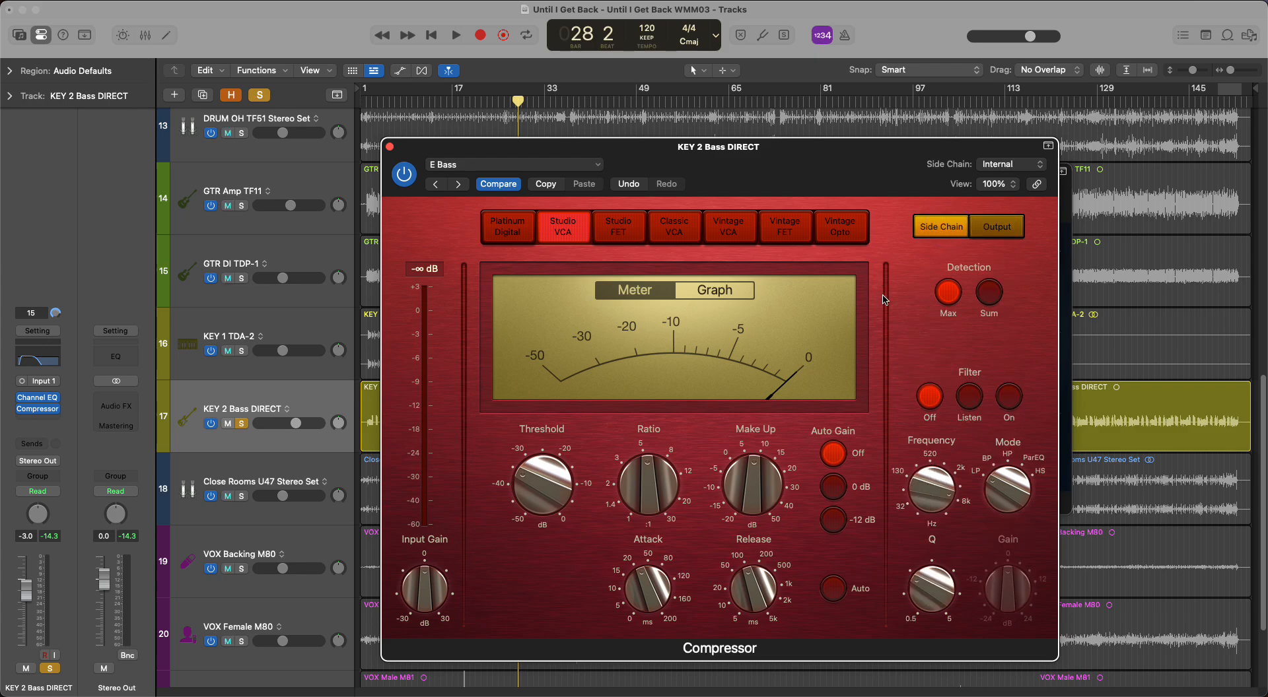
pyautogui.moveTo(933, 483); pyautogui.dragTo(972, 601)
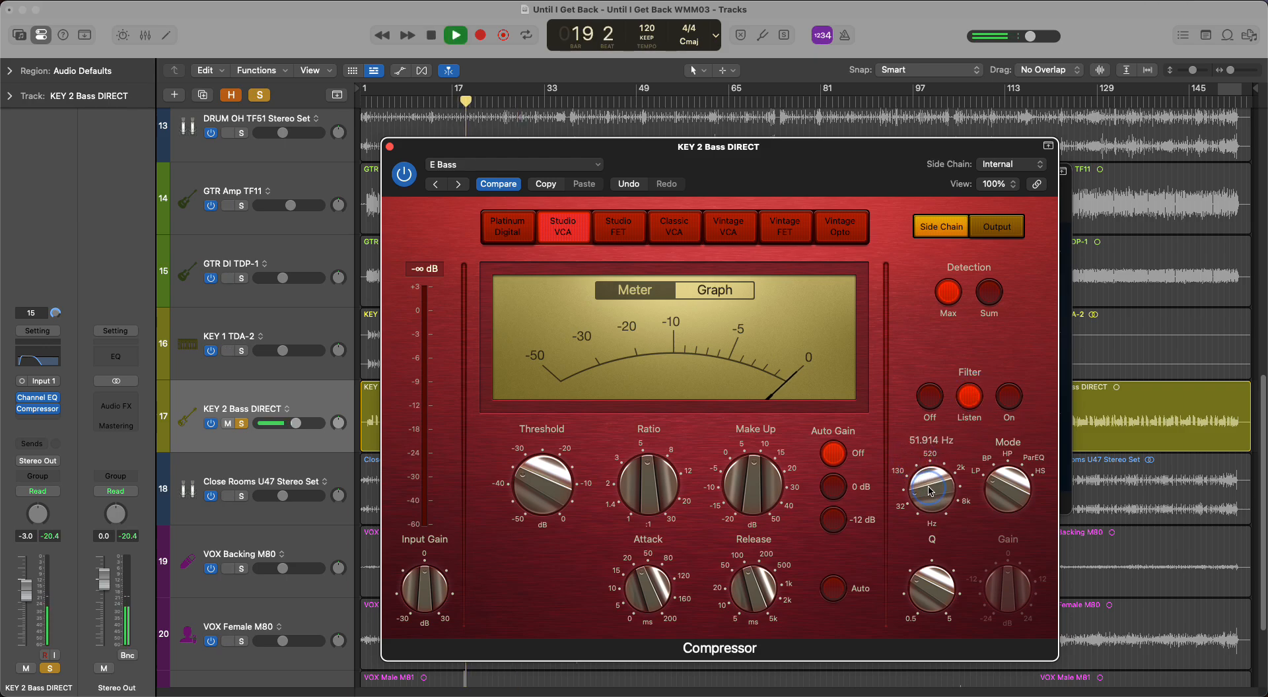
pyautogui.moveTo(1008, 490); pyautogui.dragTo(917, 501)
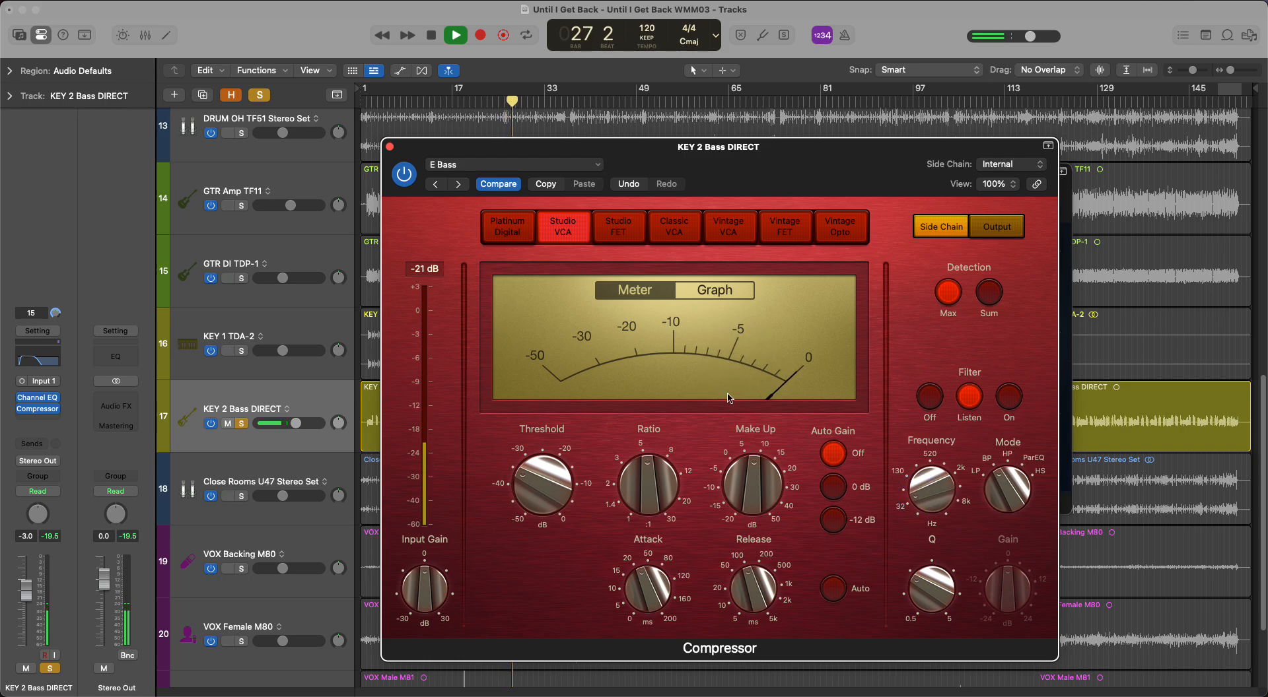
pyautogui.click(997, 396)
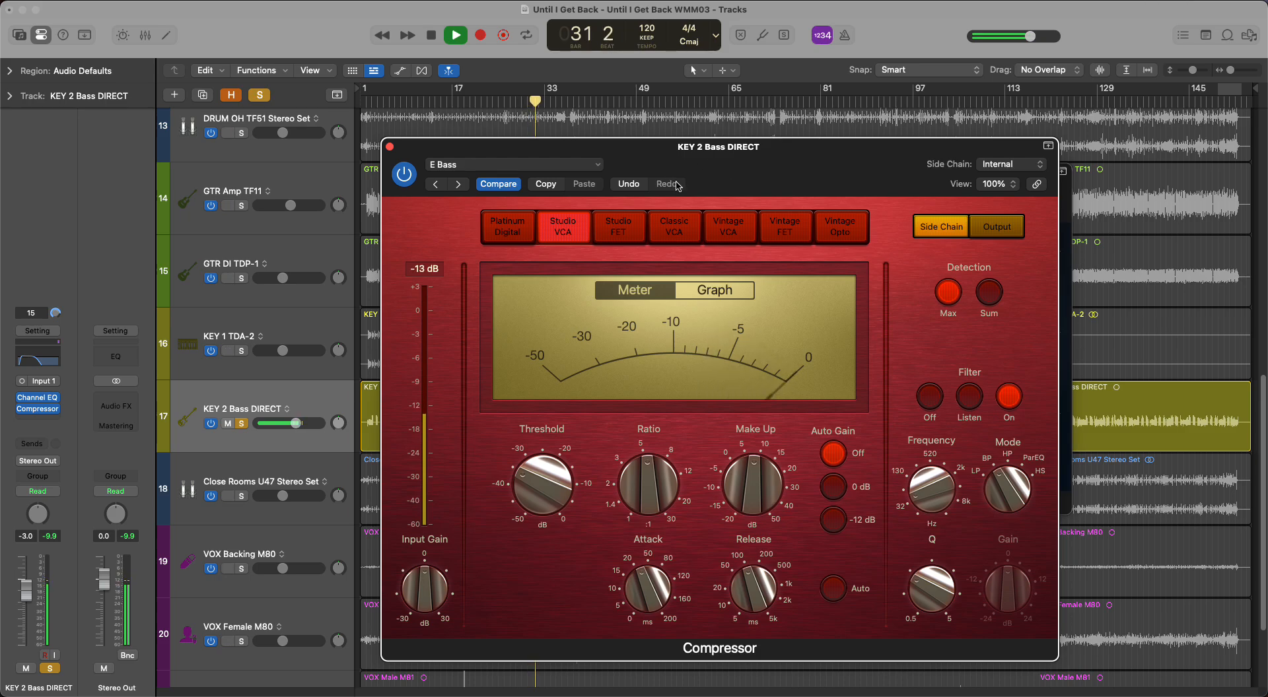
# - Shorten the KEY 2 Bass DIRECT compressor's release and close its window
pyautogui.moveTo(754, 588); pyautogui.dragTo(760, 620)
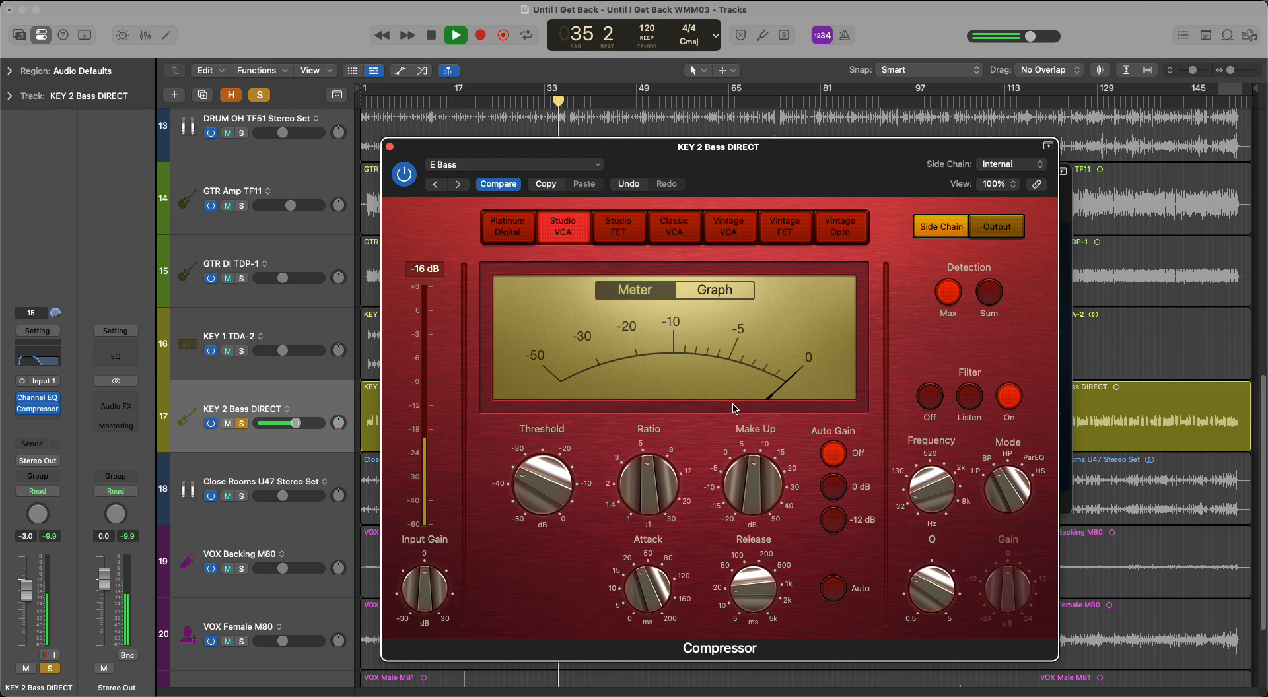
pyautogui.click(391, 149)
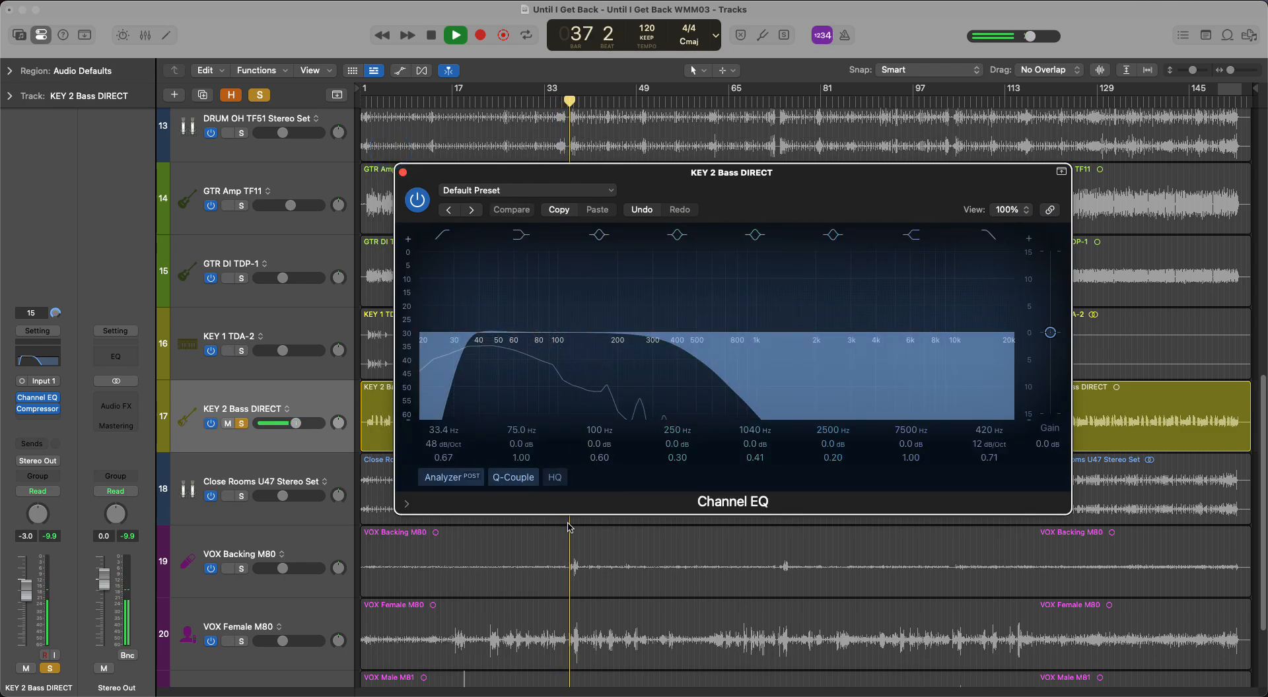
# - Raise the low-cut frequency in KEY 2 Bass DIRECT's Channel EQ to 39.2 Hz, close the EQ, and stop playback
pyautogui.moveTo(445, 433); pyautogui.dragTo(446, 431)
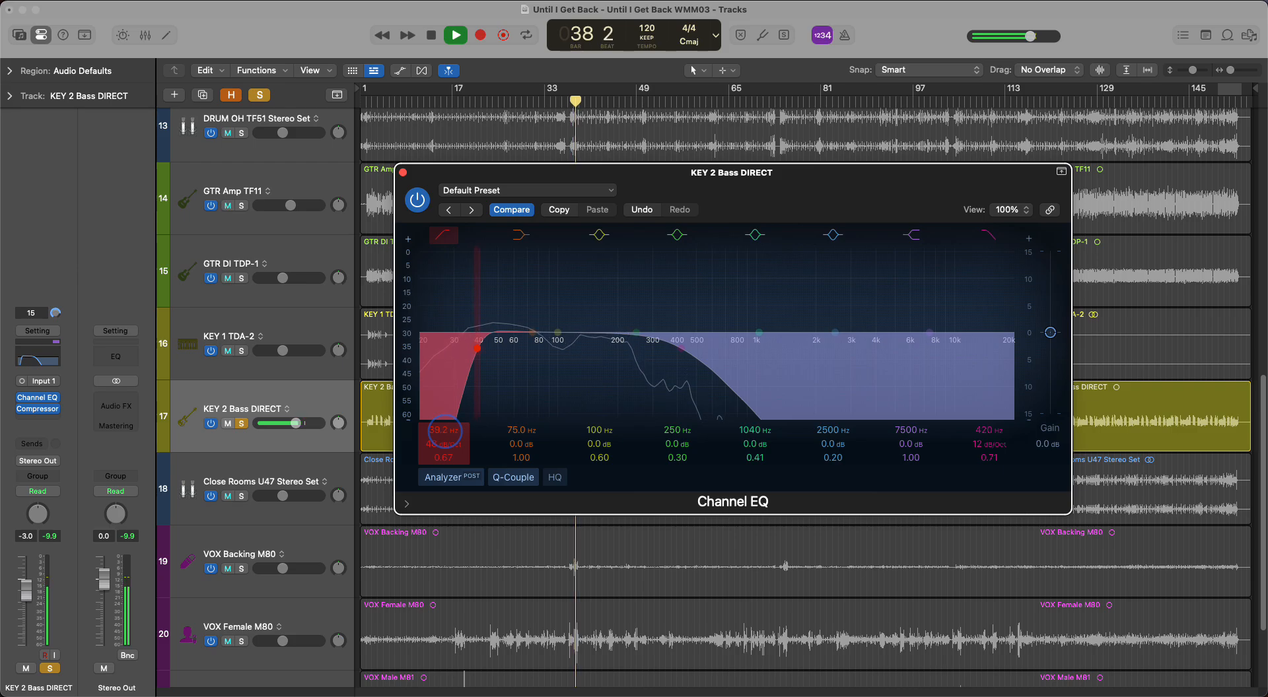
pyautogui.click(404, 173)
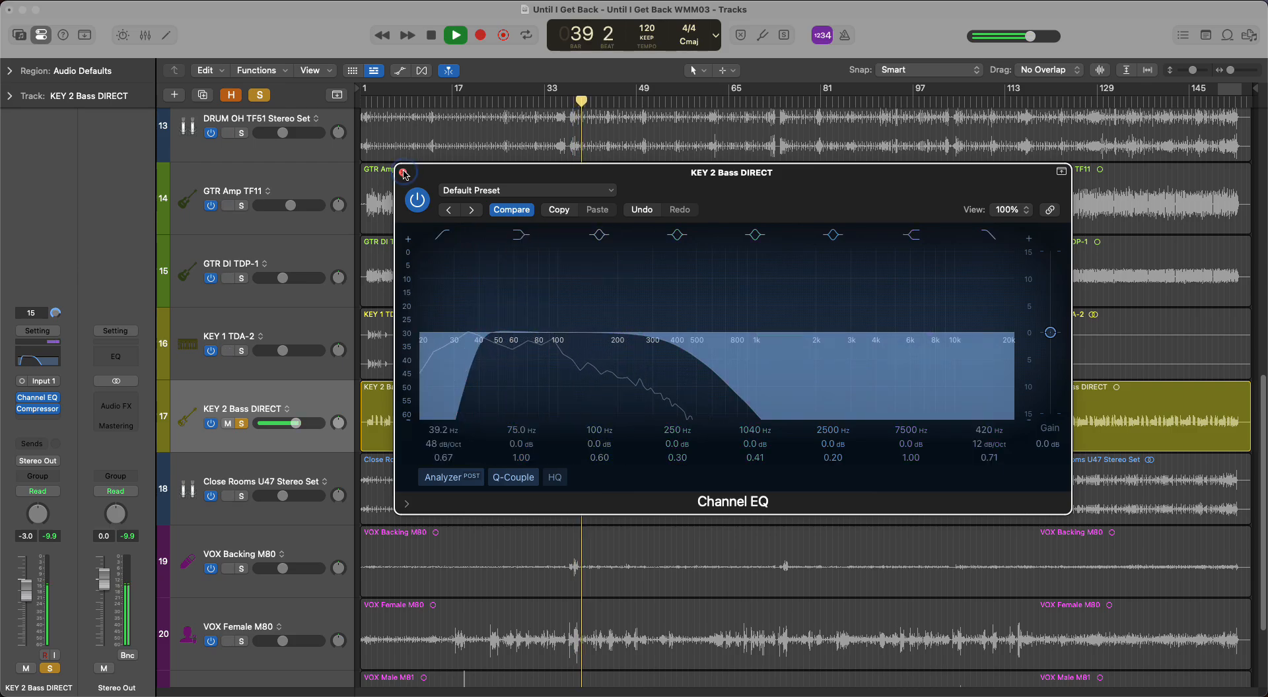
pyautogui.press('space')
# - Solo DRUM Kick In M82 alongside the bass and play the two tracks together
pyautogui.scroll(10, 350, 301)
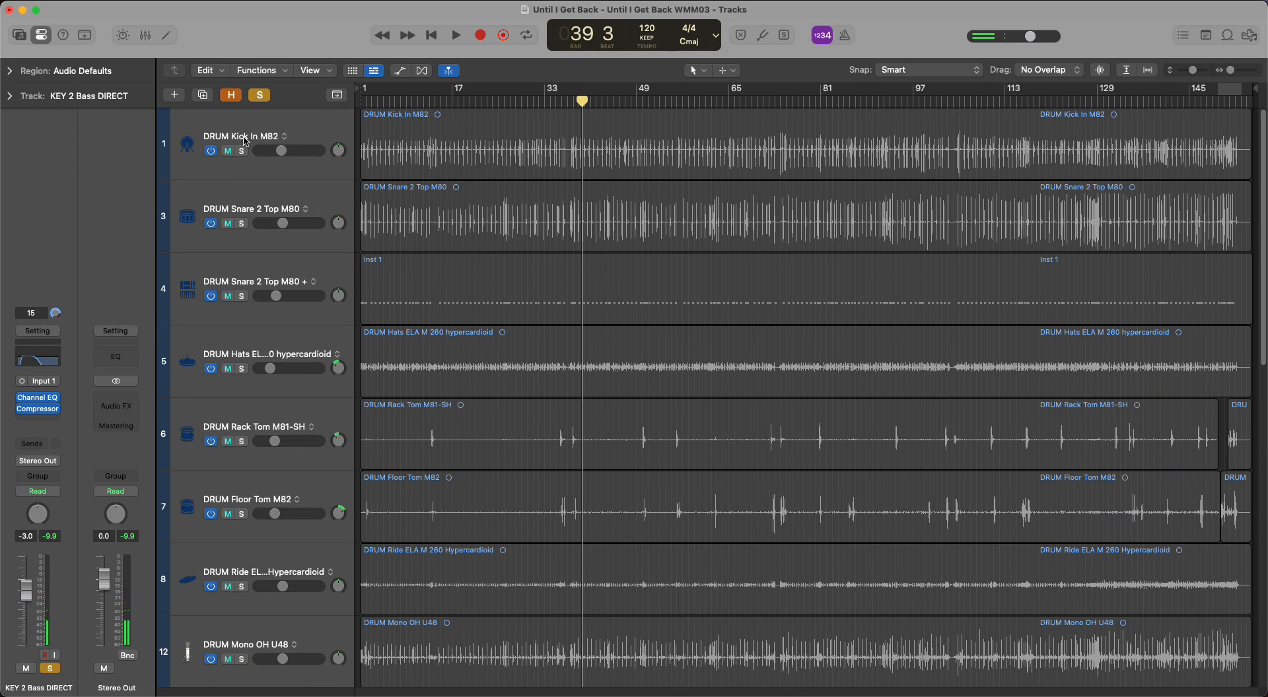
pyautogui.click(242, 150)
pyautogui.press('space')
pyautogui.scroll(-10, 542, 346)
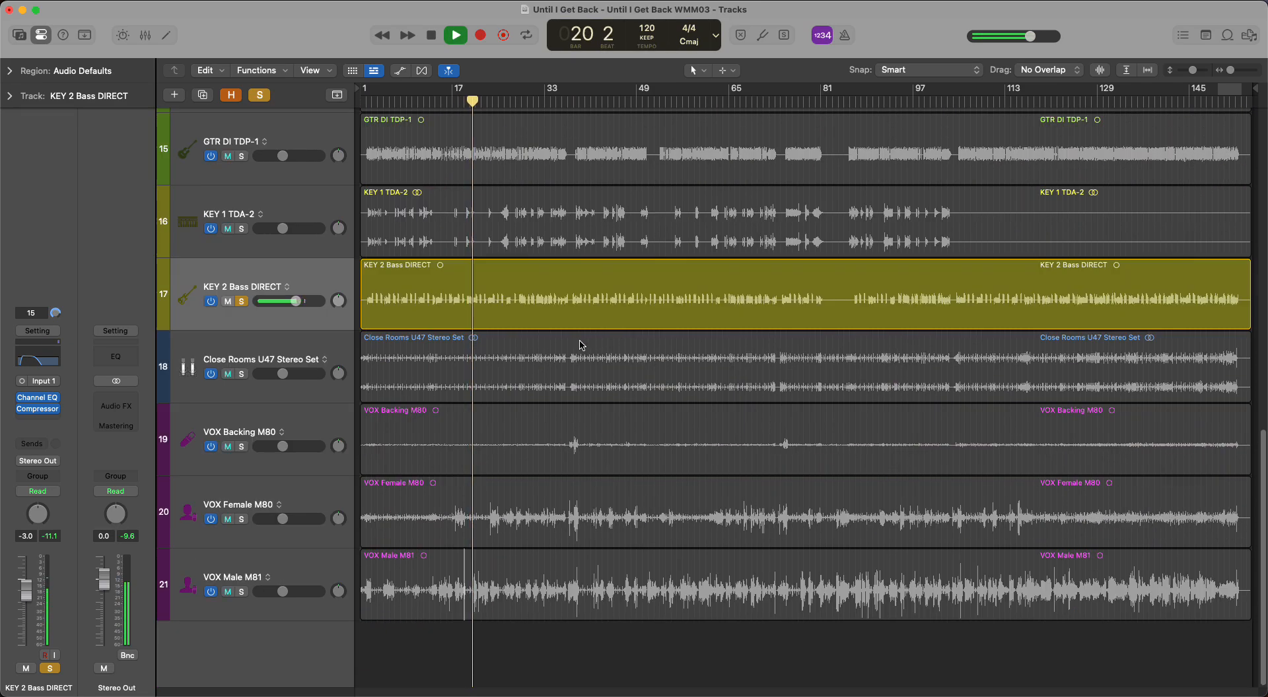
# - Examine the low end in the last Channel EQ on DRUM Kick In M82 while the kick and bass play
pyautogui.scroll(8, 474, 286)
pyautogui.scroll(2, 474, 286)
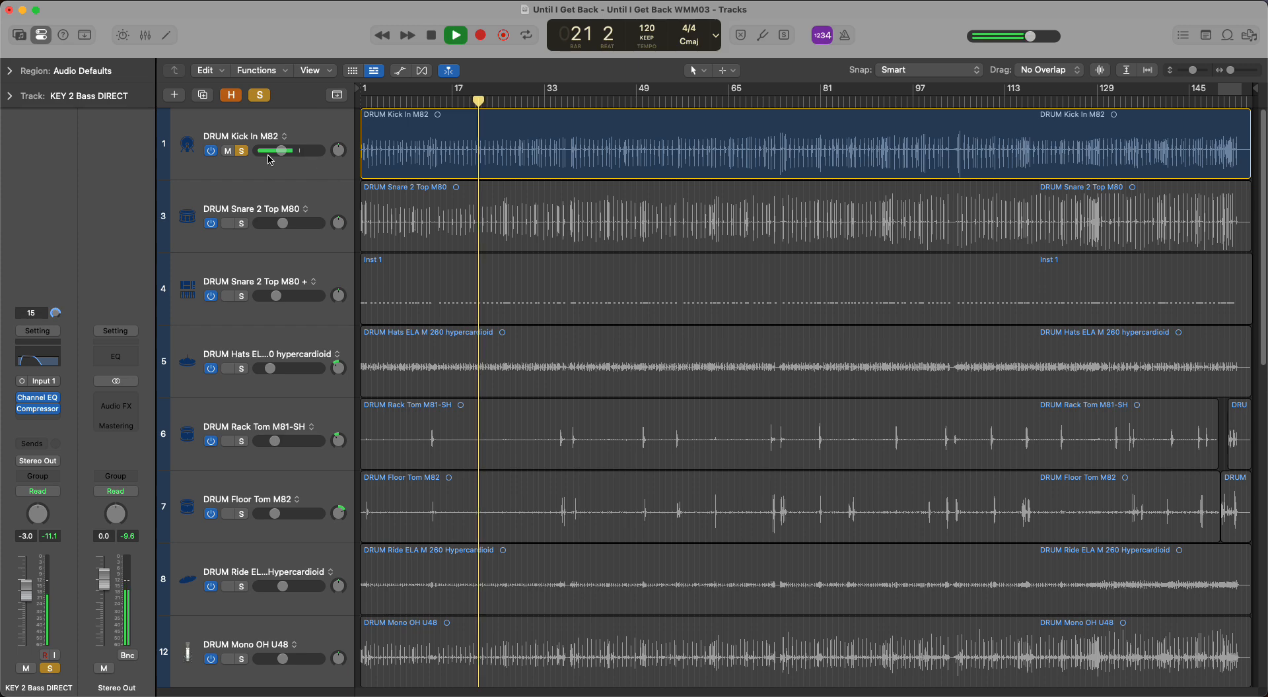
pyautogui.click(310, 131)
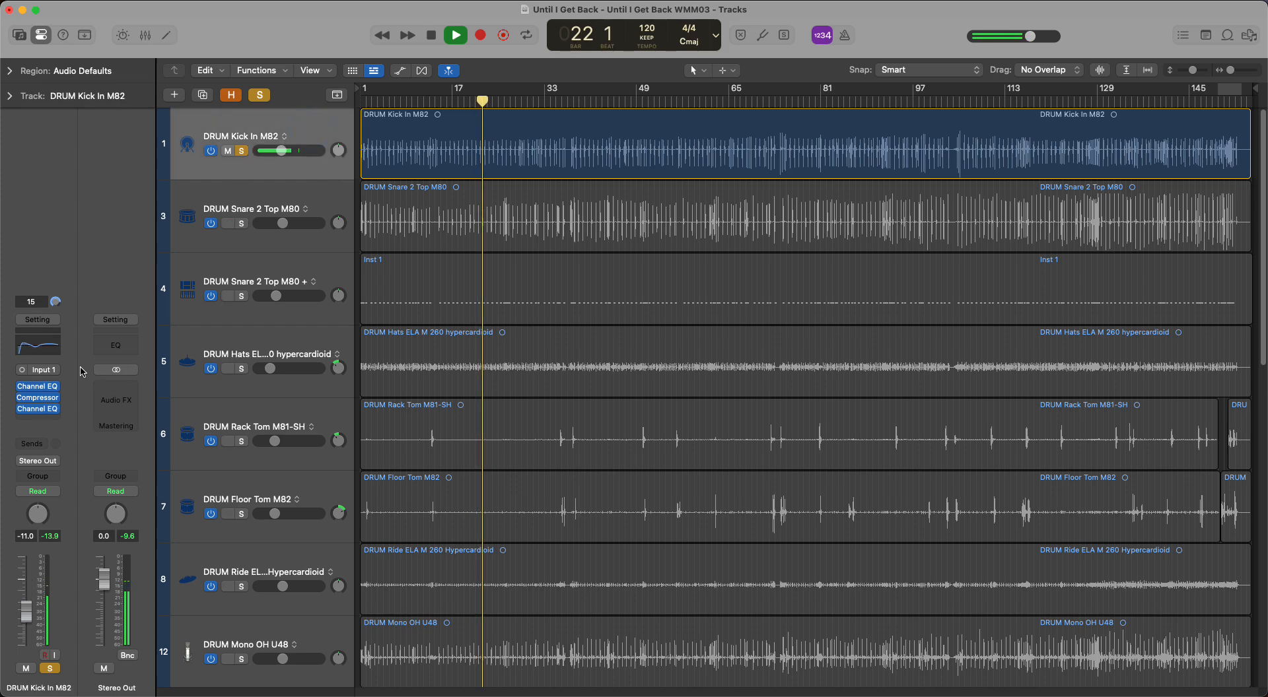
pyautogui.click(39, 409)
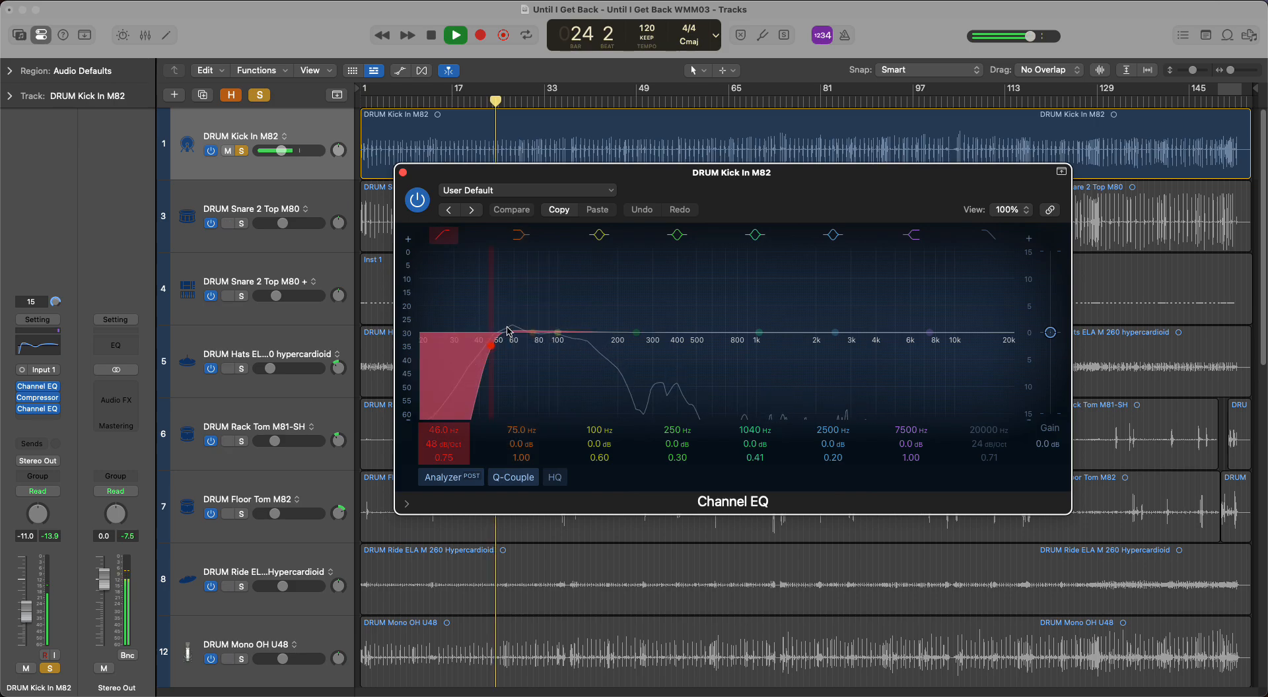
pyautogui.press('x')
pyautogui.click(403, 173)
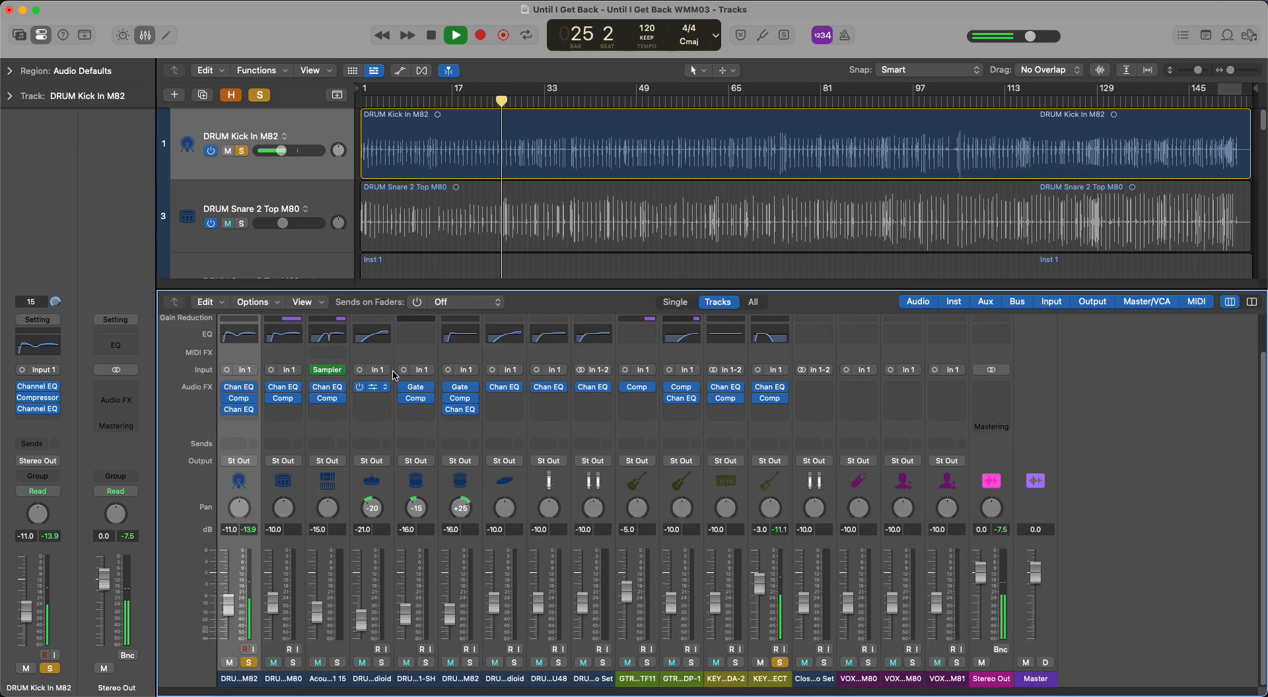
pyautogui.press('x')
# - Examine the low end in KEY 2 Bass DIRECT's Channel EQ for comparison with the kick, and close the EQ
pyautogui.scroll(-15, 373, 502)
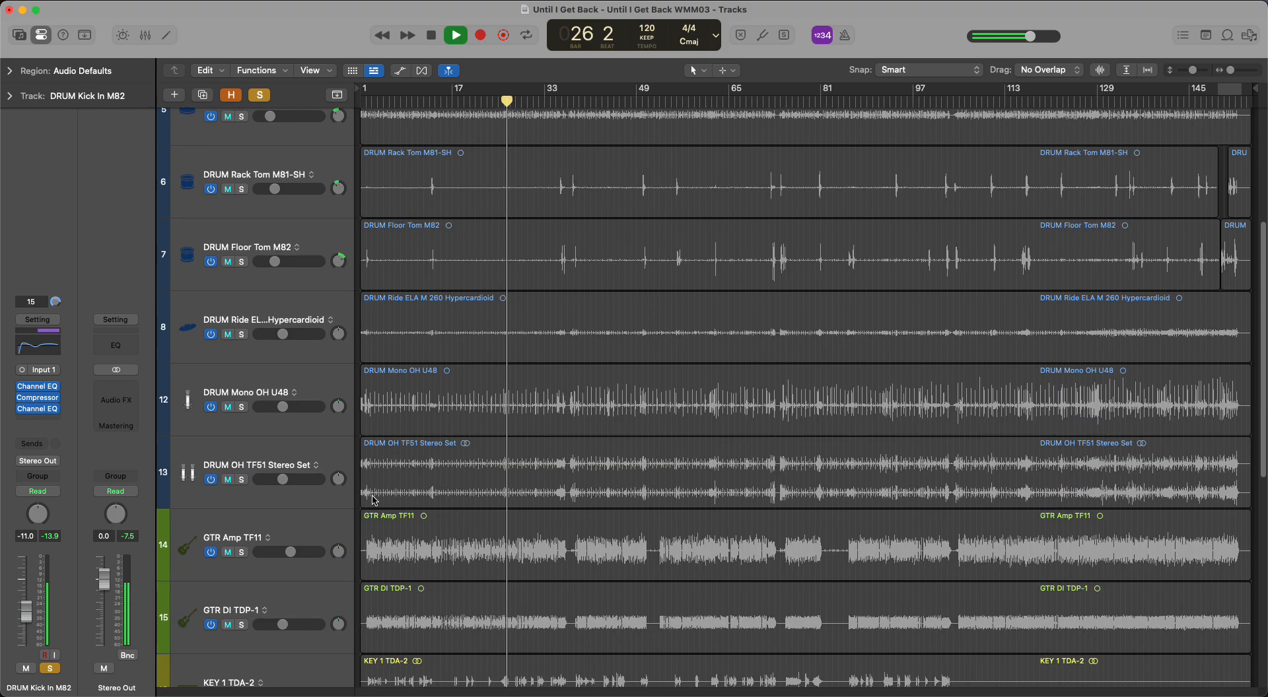
pyautogui.click(322, 408)
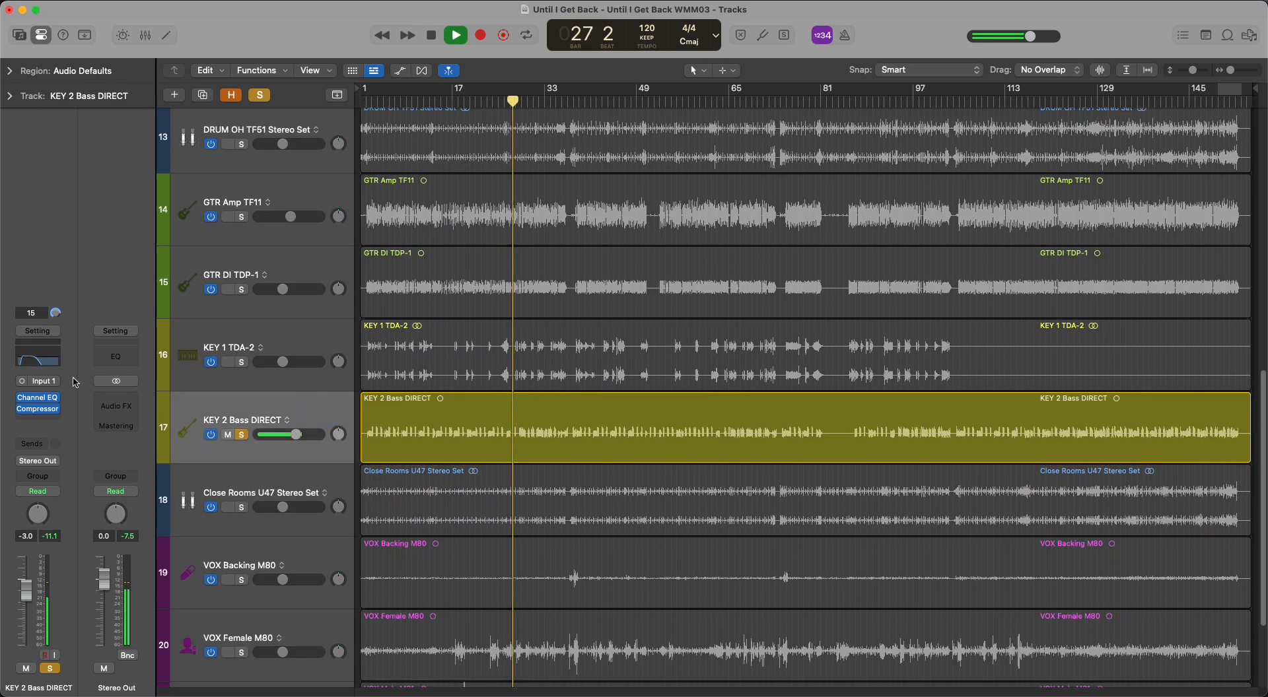
pyautogui.click(39, 399)
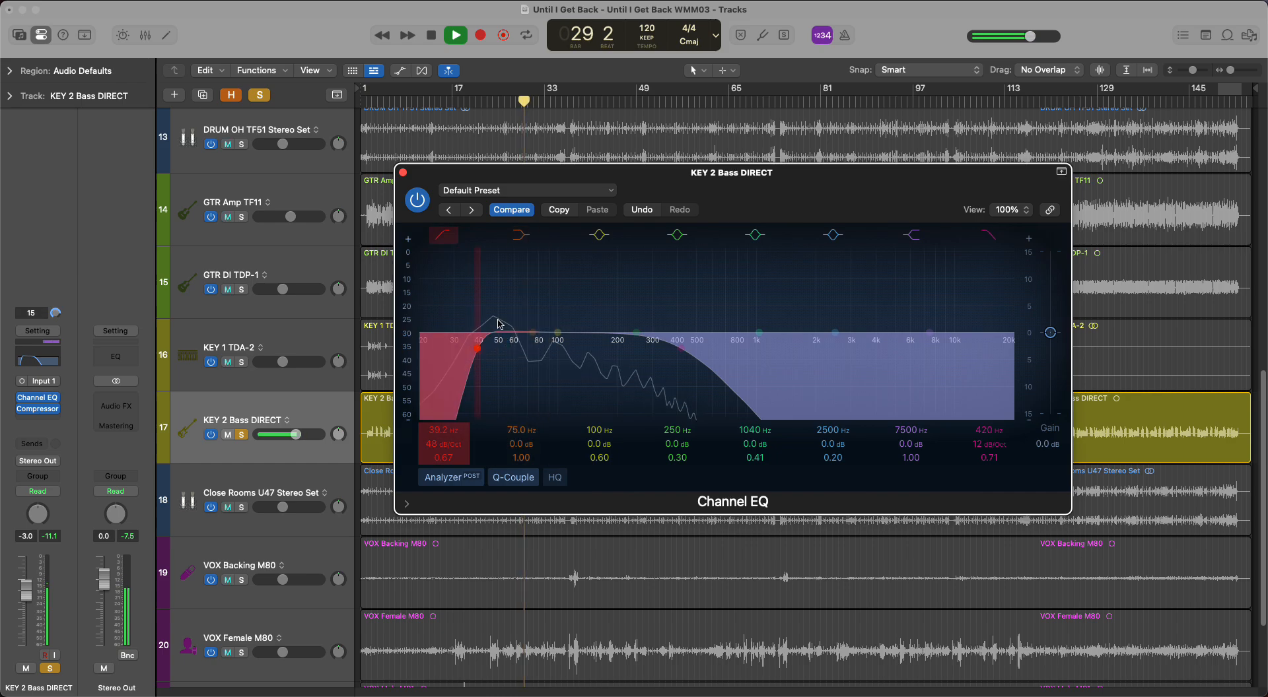
pyautogui.click(402, 173)
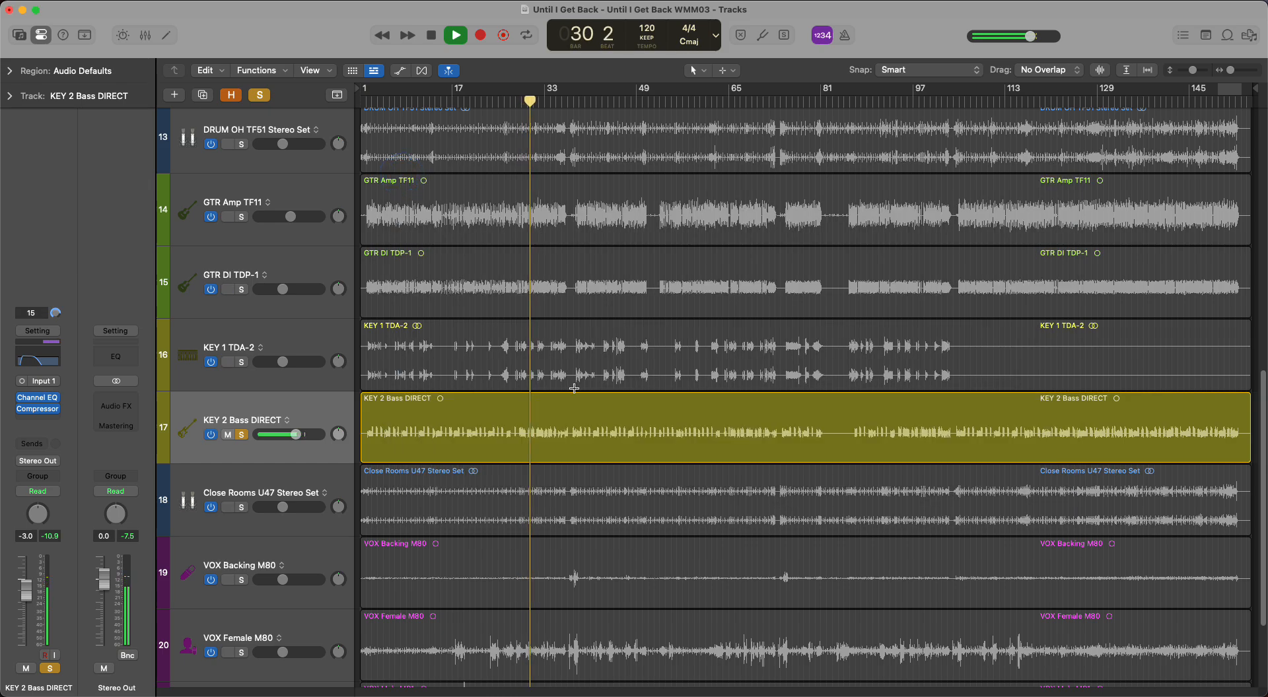
# - Reduce the track heights to fit more tracks, select DRUM Kick In M82, and show the mixer
pyautogui.scroll(10, 574, 302)
pyautogui.scroll(-5, 595, 304)
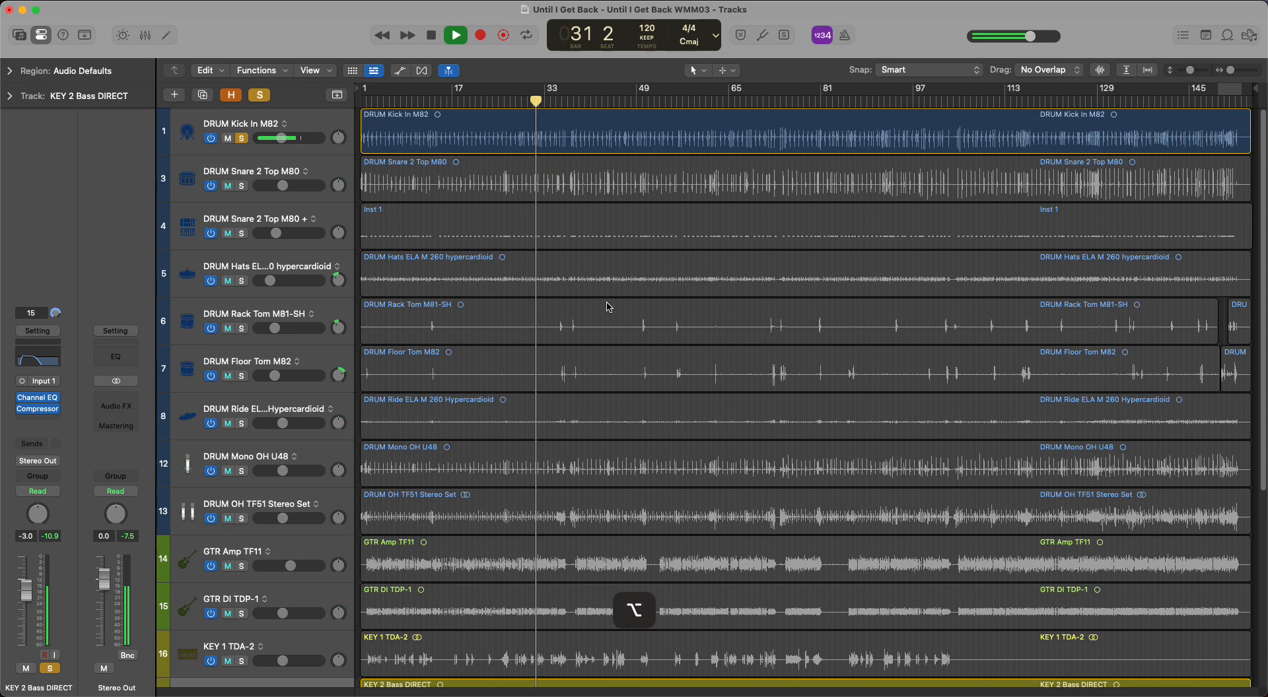
pyautogui.click(324, 125)
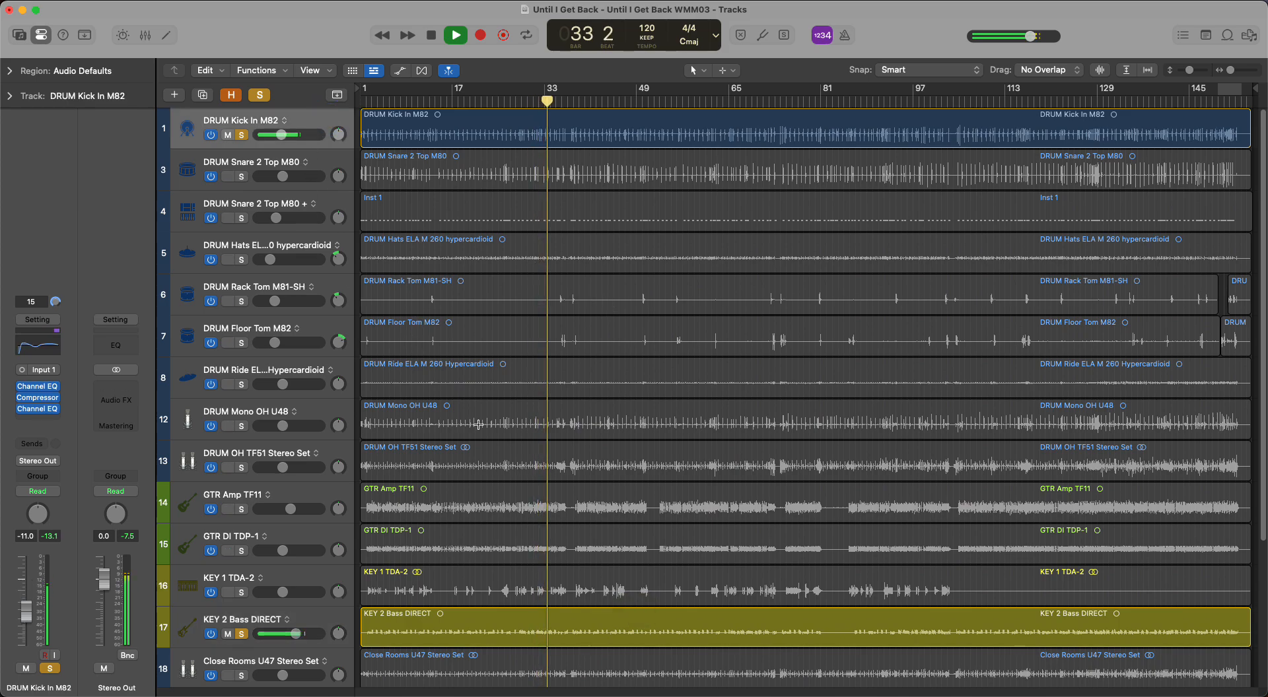
pyautogui.press('x')
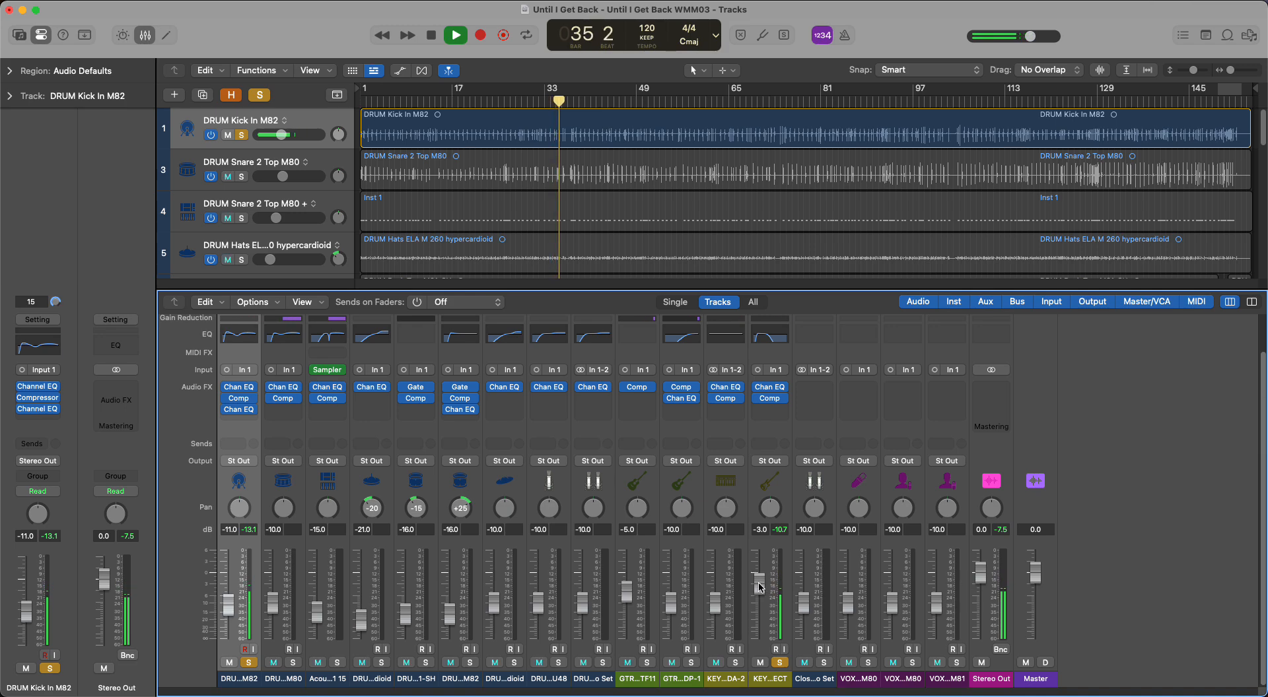
# - Replay the soloed kick and bass from an earlier bar and set the KEY 2 Bass DIRECT fader to -10.0 dB
pyautogui.press('space')
pyautogui.moveTo(514, 103); pyautogui.dragTo(466, 104)
pyautogui.press('space')
pyautogui.moveTo(760, 635); pyautogui.dragTo(765, 571)
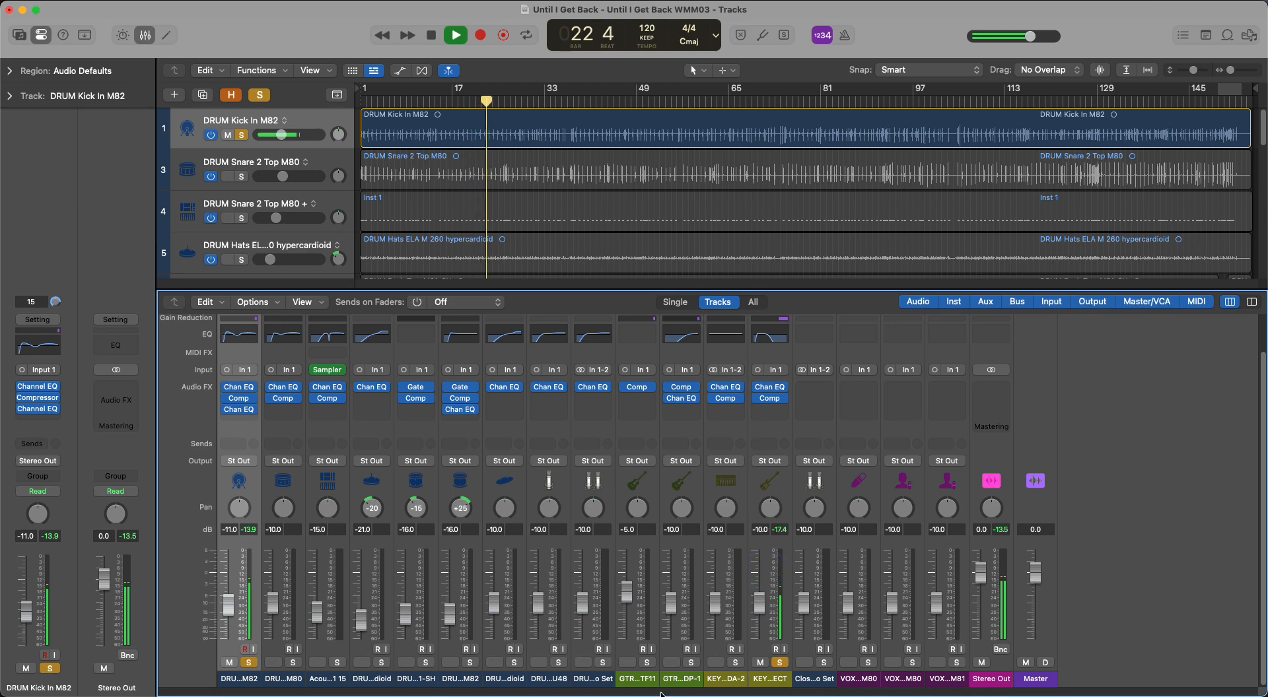